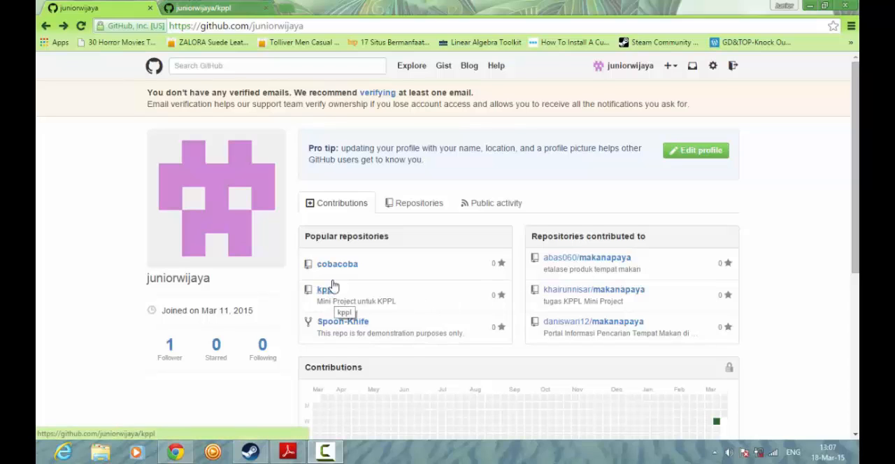
# - Create a branch named coba from master in the kppl repository
pyautogui.click(210, 8)
pyautogui.scroll(-1, 330, 234)
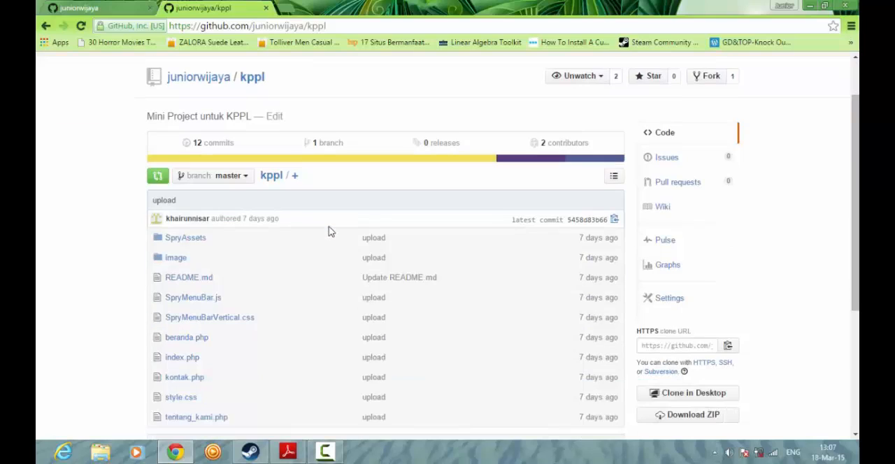
pyautogui.click(238, 181)
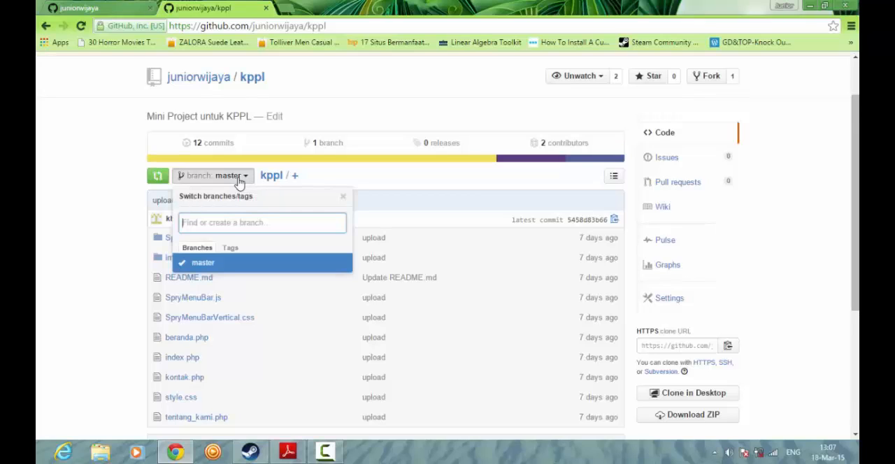
pyautogui.click(238, 179)
pyautogui.click(238, 179)
pyautogui.click(238, 179)
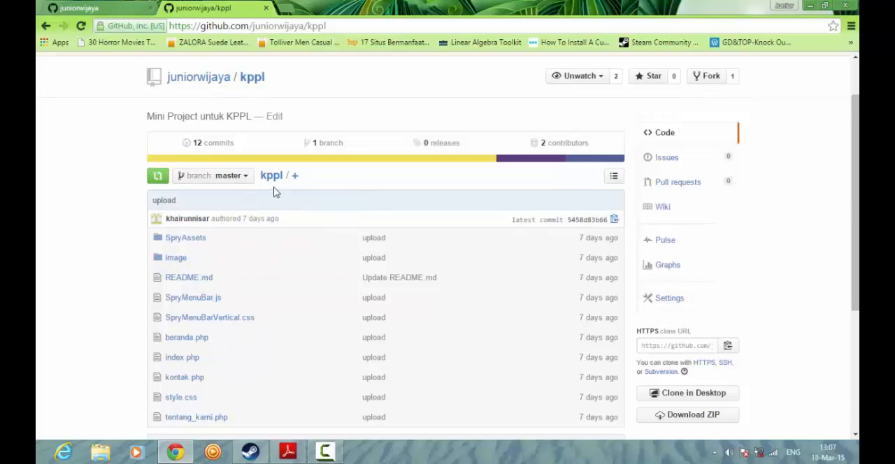
pyautogui.scroll(-1, 211, 281)
pyautogui.scroll(1, 214, 288)
pyautogui.click(236, 178)
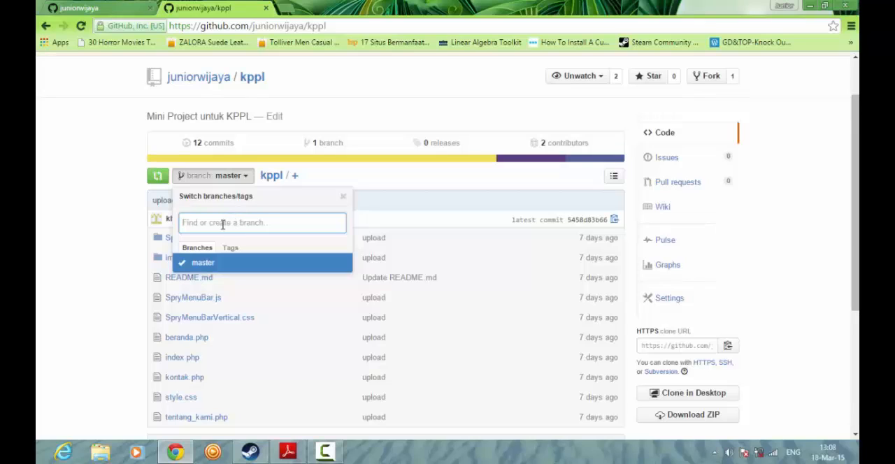
pyautogui.write('coba')
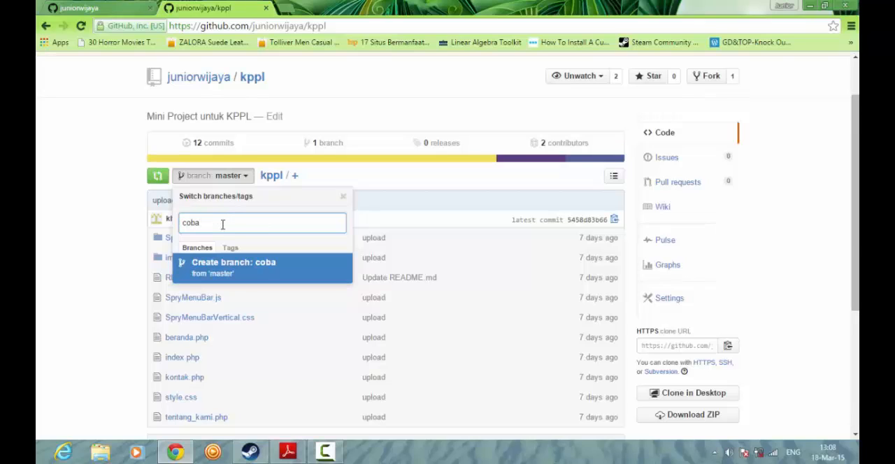
pyautogui.click(297, 273)
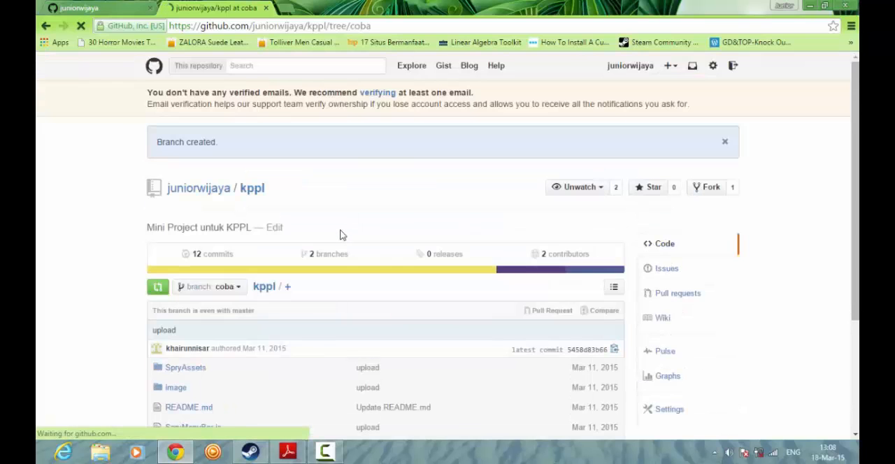
# - Switch the repository view to the master branch and back to the coba branch
pyautogui.scroll(-2, 344, 229)
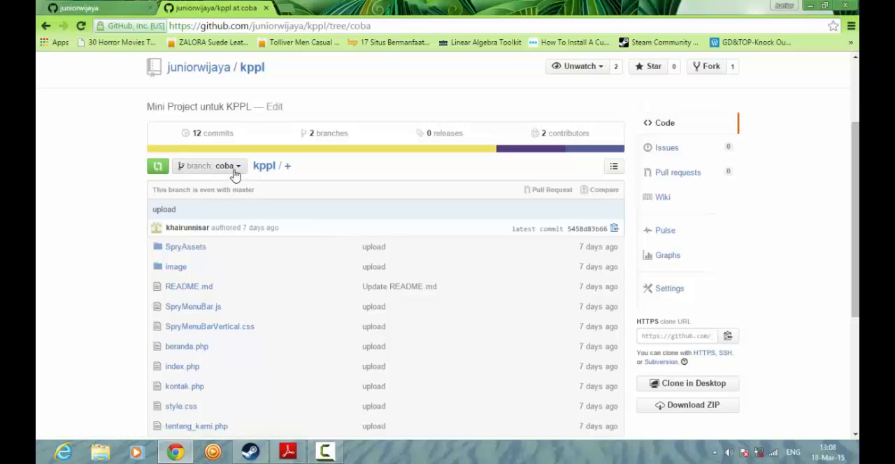
pyautogui.click(235, 175)
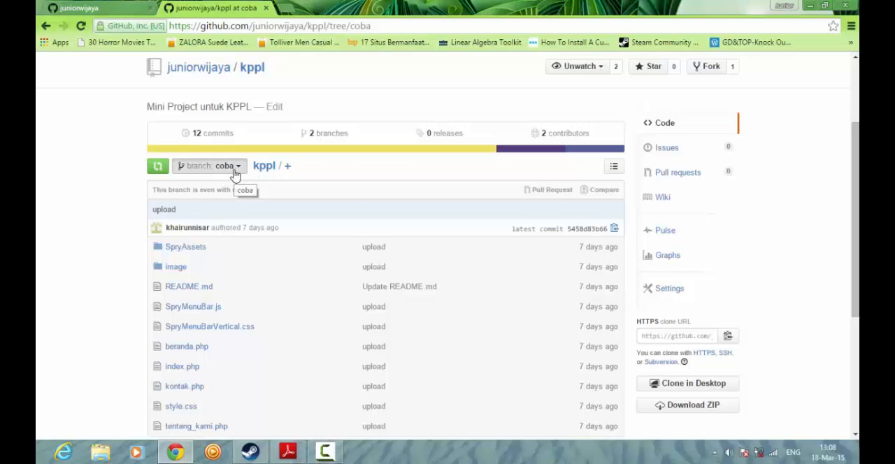
pyautogui.click(237, 272)
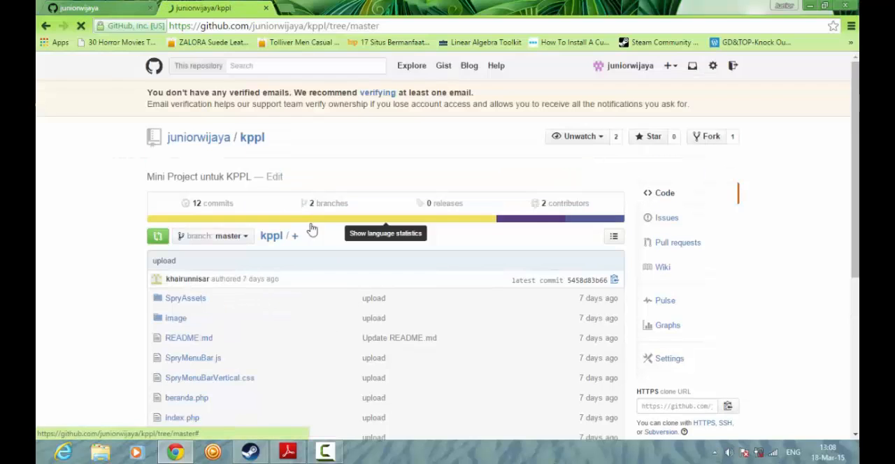
pyautogui.scroll(-2, 296, 220)
pyautogui.click(247, 123)
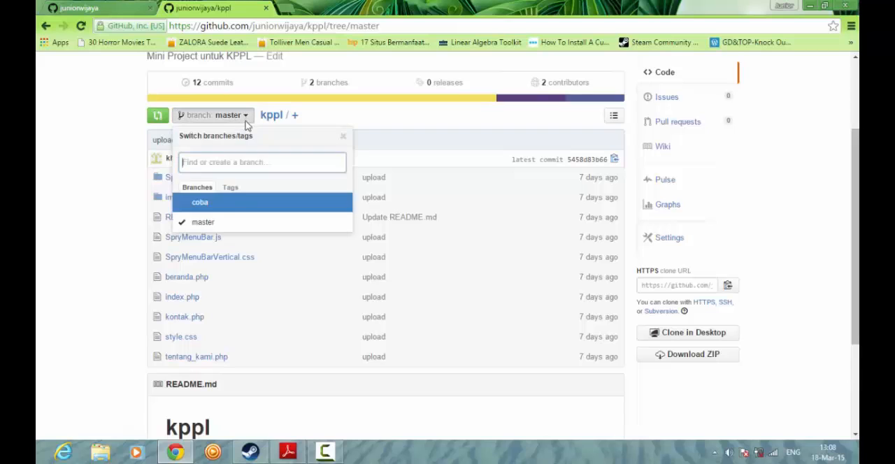
pyautogui.click(236, 210)
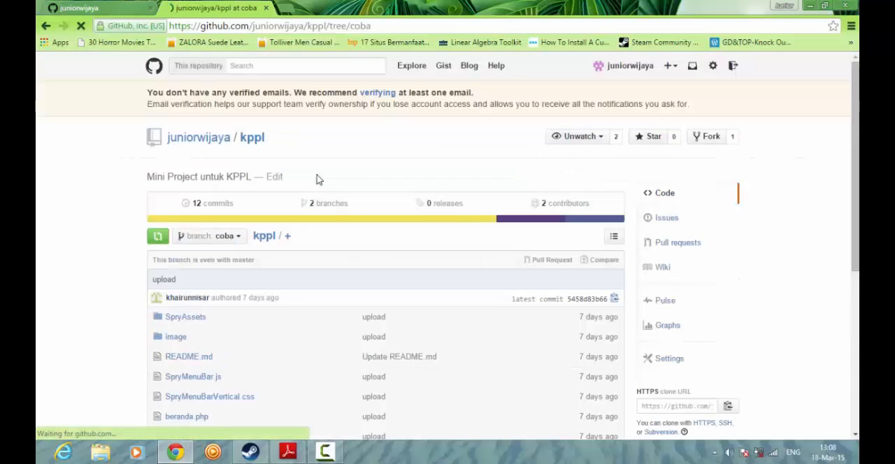
# - Open README.md from the coba branch for editing
pyautogui.scroll(-1, 294, 237)
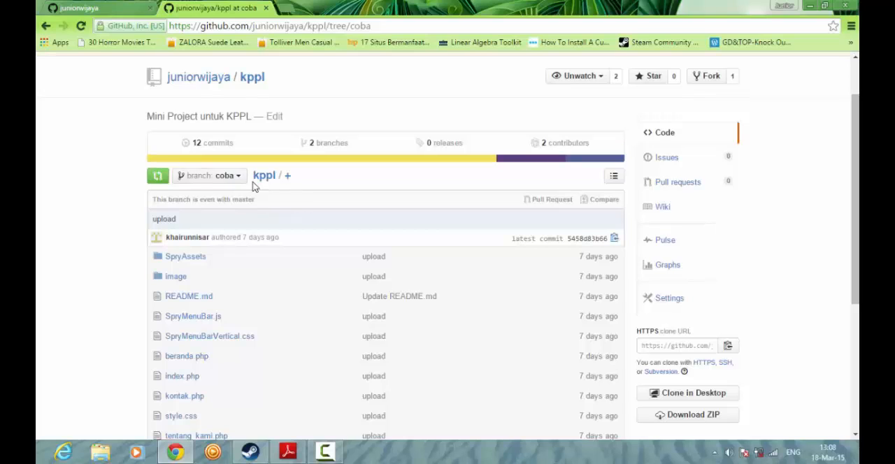
pyautogui.click(203, 299)
pyautogui.scroll(-1, 434, 263)
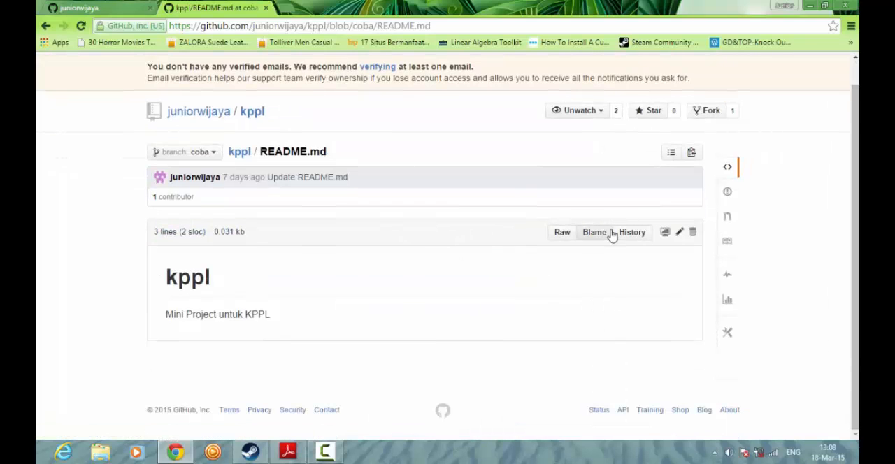
pyautogui.click(679, 232)
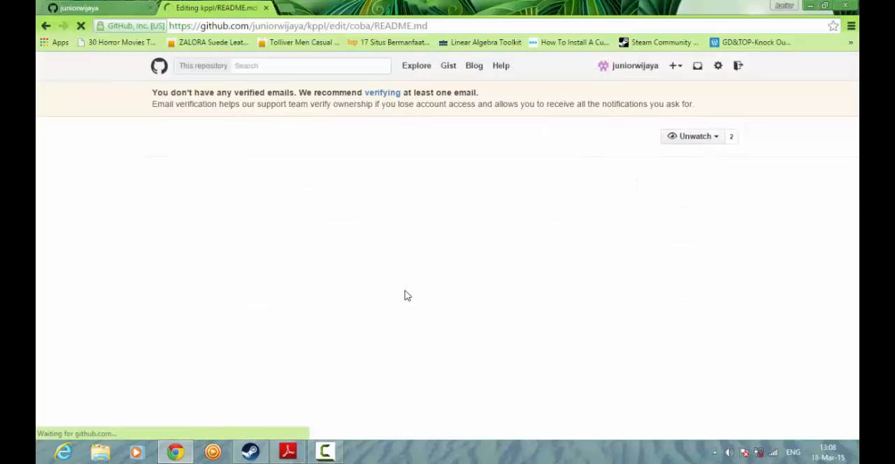
pyautogui.scroll(-2, 402, 290)
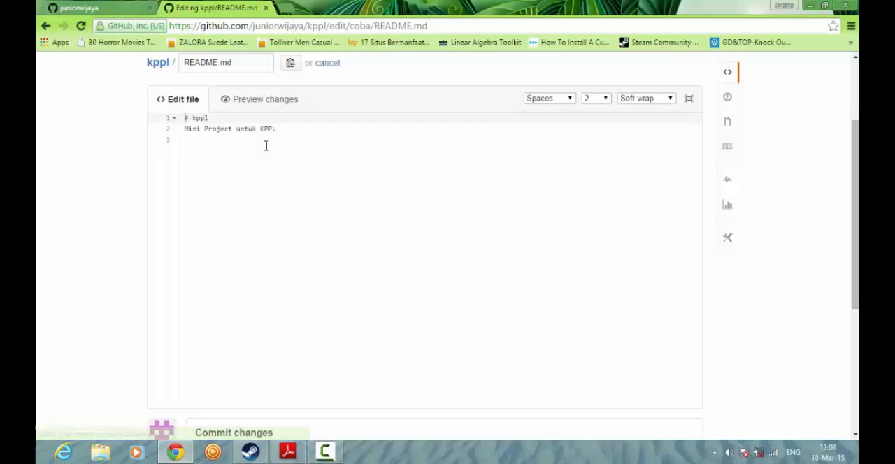
pyautogui.write('fkldas')
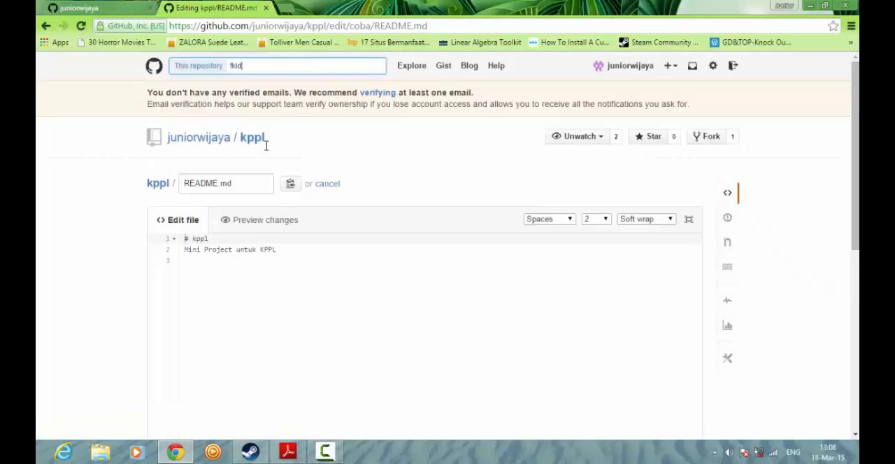
pyautogui.press('BackSpace')
pyautogui.press('BackSpace')
pyautogui.press('BackSpace')
pyautogui.press('BackSpace')
# - Add the line "adfasdfsad" after a blank line at the end of README.md and commit it directly to the coba branch
pyautogui.click(280, 306)
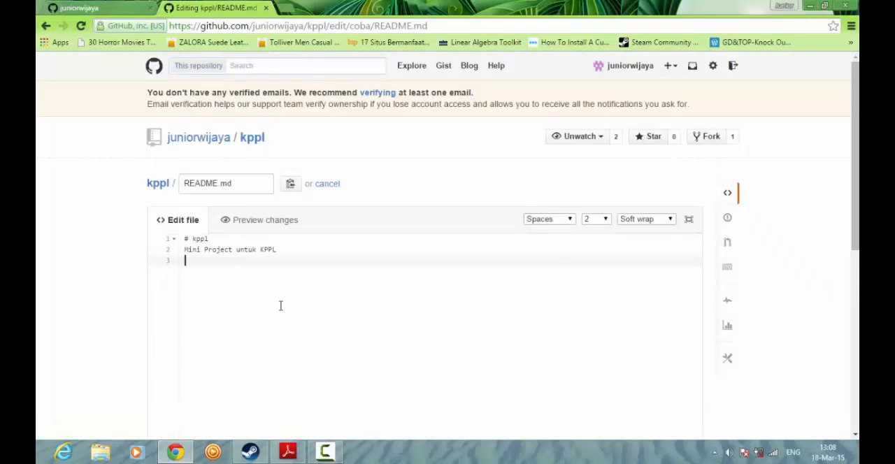
pyautogui.press('Return')
pyautogui.write('adfasdfsad')
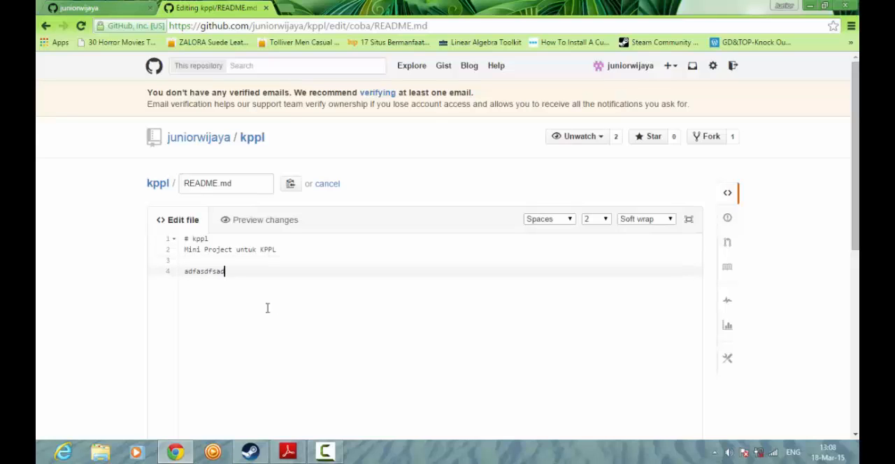
pyautogui.scroll(-5, 312, 318)
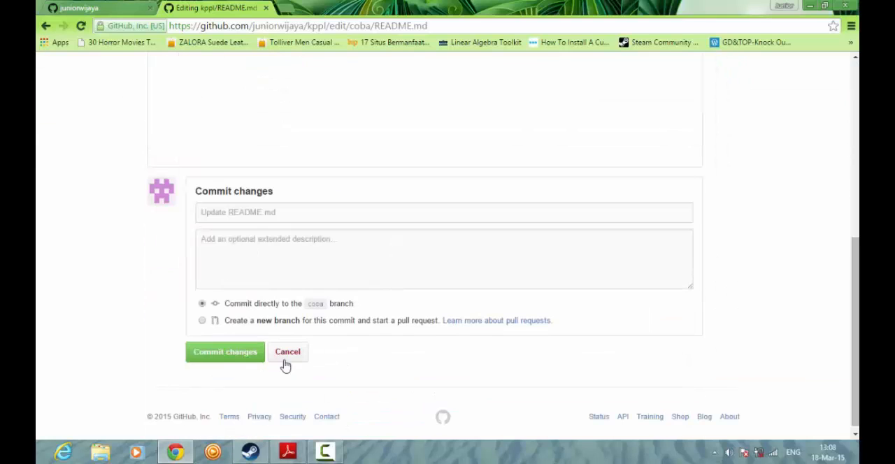
pyautogui.click(227, 352)
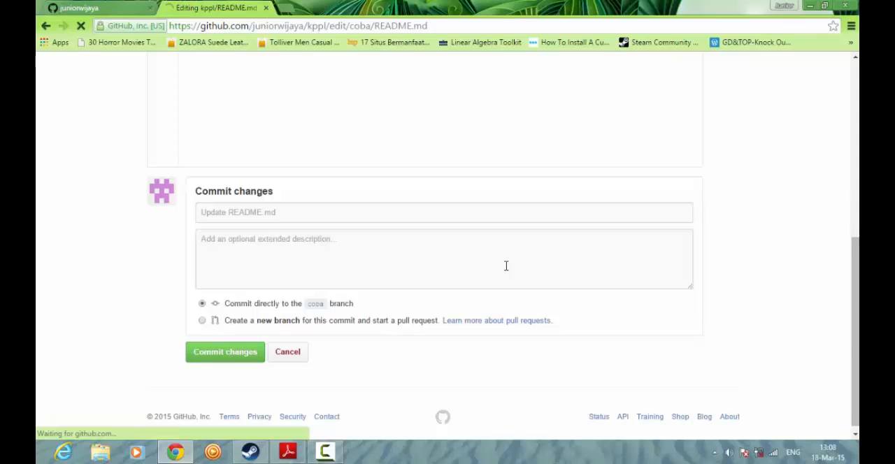
pyautogui.scroll(-1, 253, 305)
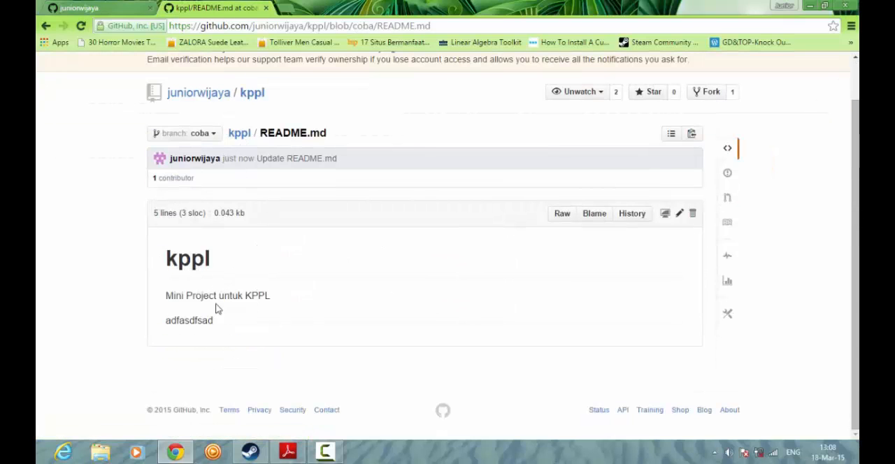
# - Return to the kppl file list and switch to the master branch to examine its latest commit and README.md entry
pyautogui.click(238, 134)
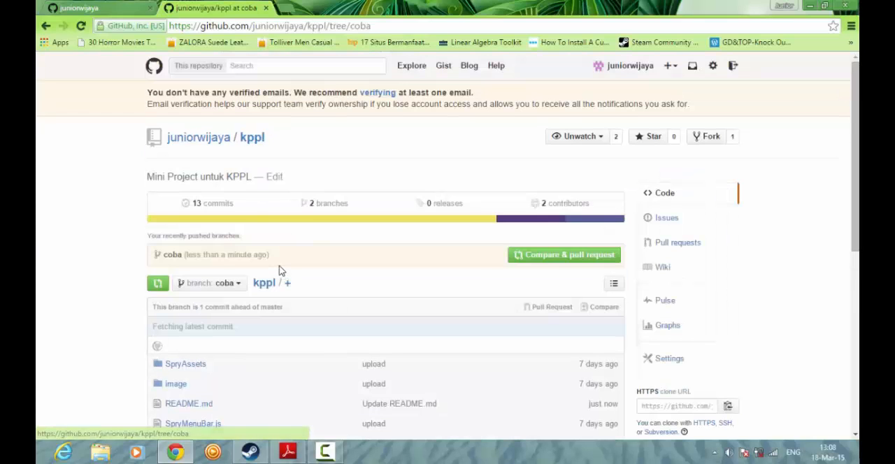
pyautogui.scroll(-2, 279, 267)
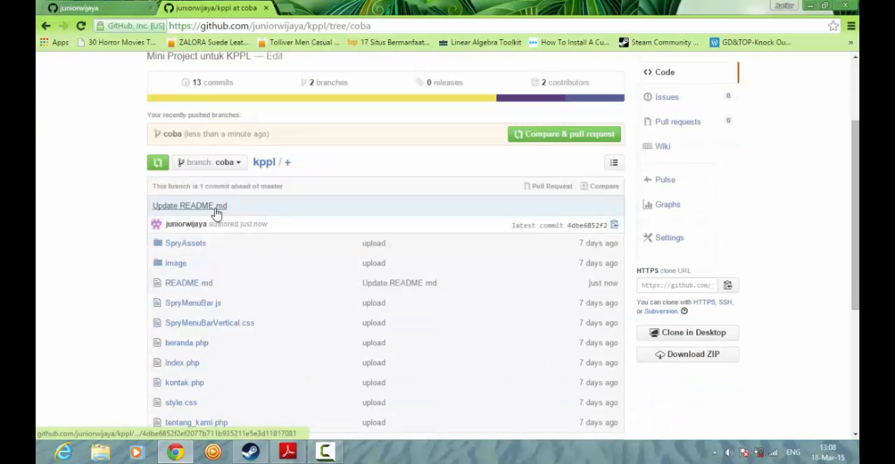
pyautogui.click(225, 164)
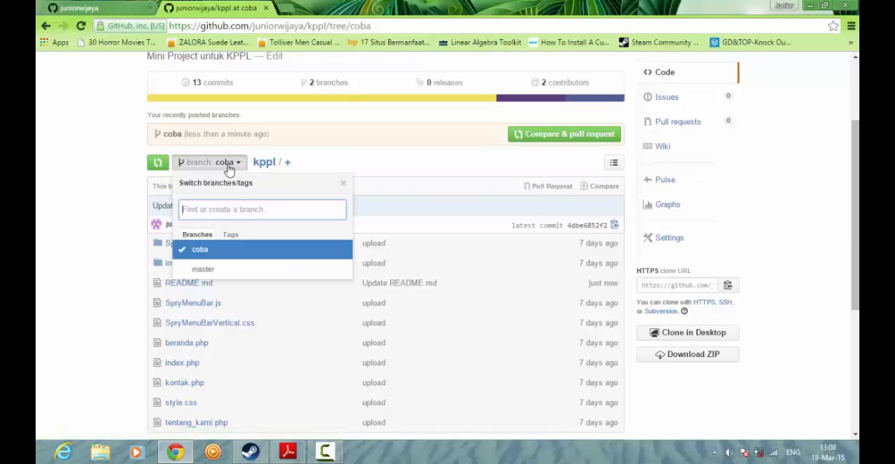
pyautogui.click(227, 272)
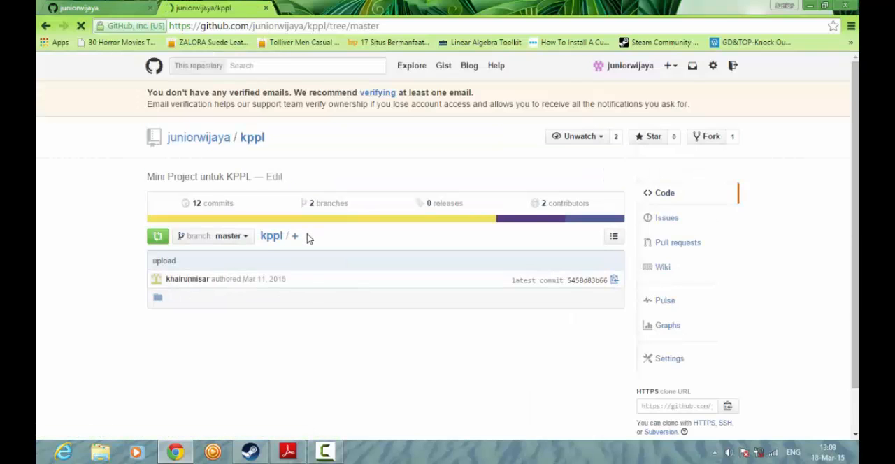
pyautogui.scroll(-1, 310, 209)
pyautogui.scroll(-1, 210, 203)
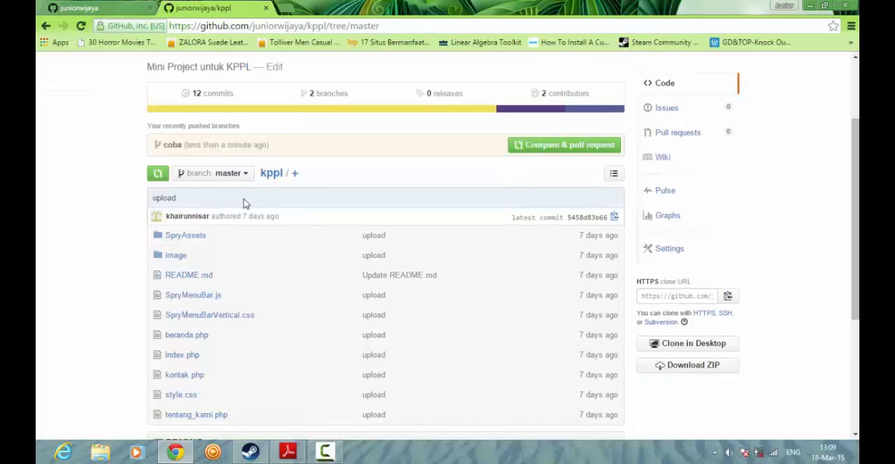
pyautogui.scroll(-1, 254, 216)
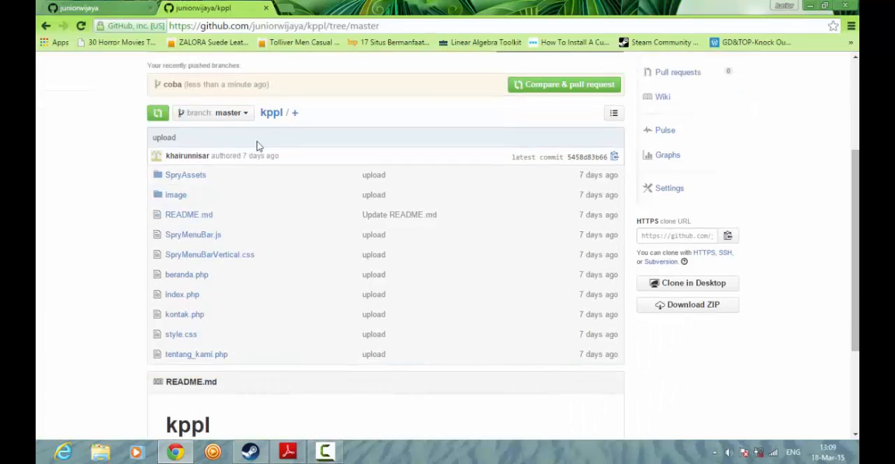
# - Switch back to the coba branch to examine its latest commit and file list
pyautogui.click(238, 115)
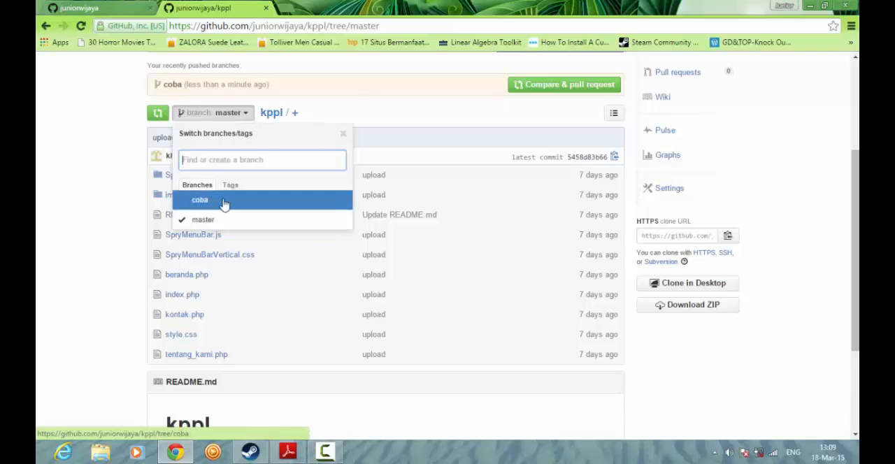
pyautogui.click(224, 203)
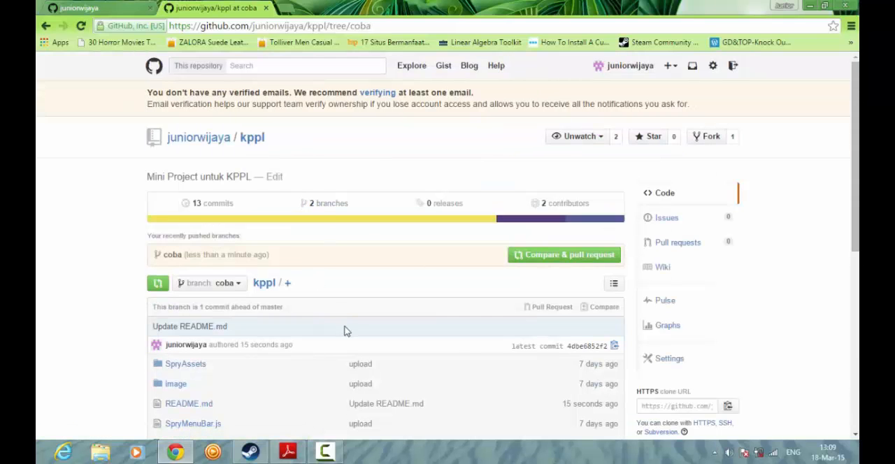
pyautogui.scroll(-2, 339, 286)
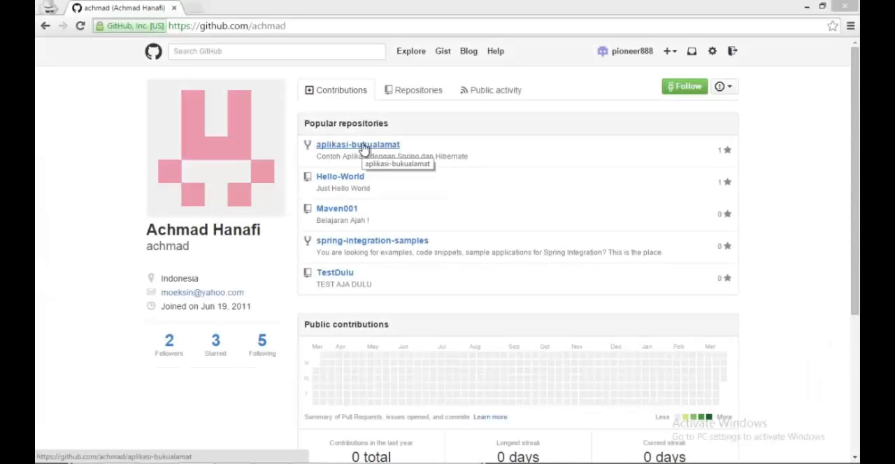
# - Open the aplikasi-bukualamat repository, start a branch comparison and set the base branch to ui/tapestry-4
pyautogui.click(363, 146)
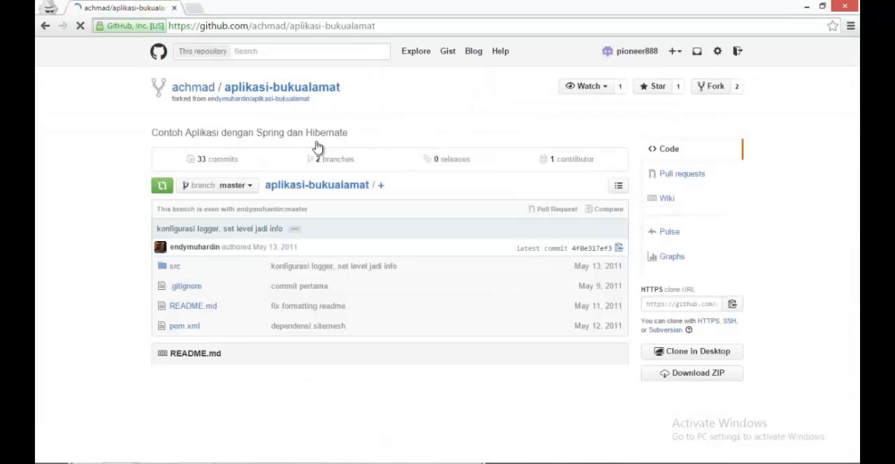
pyautogui.click(158, 186)
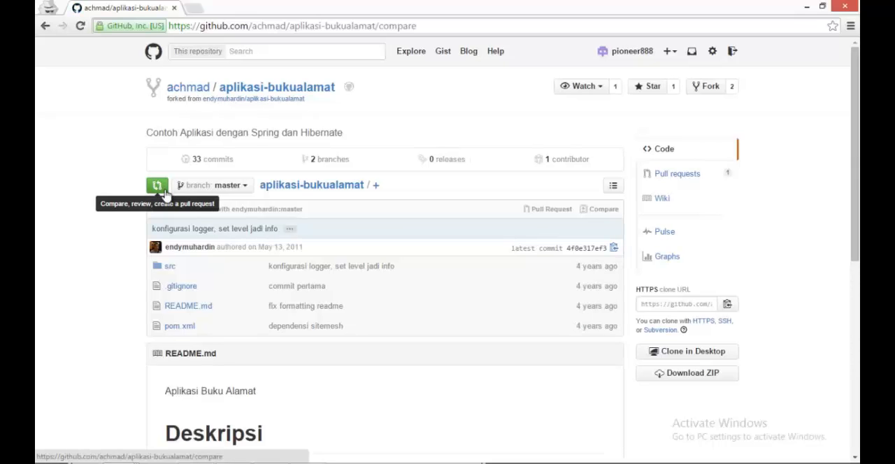
pyautogui.click(166, 192)
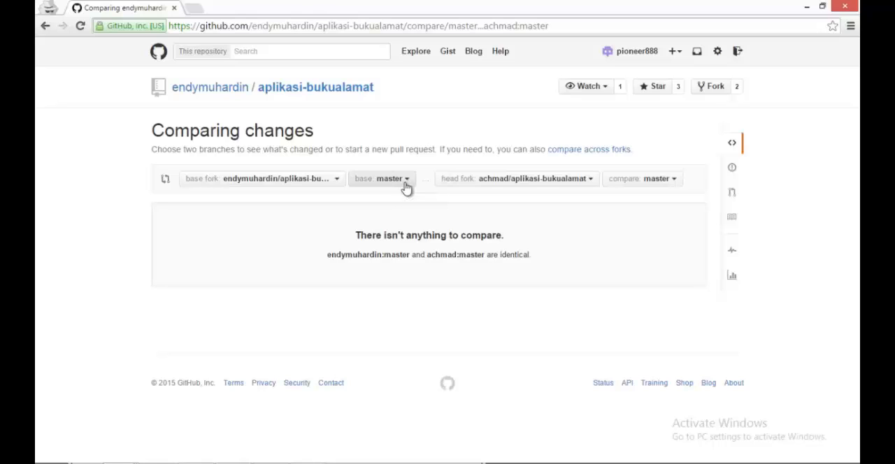
pyautogui.click(405, 185)
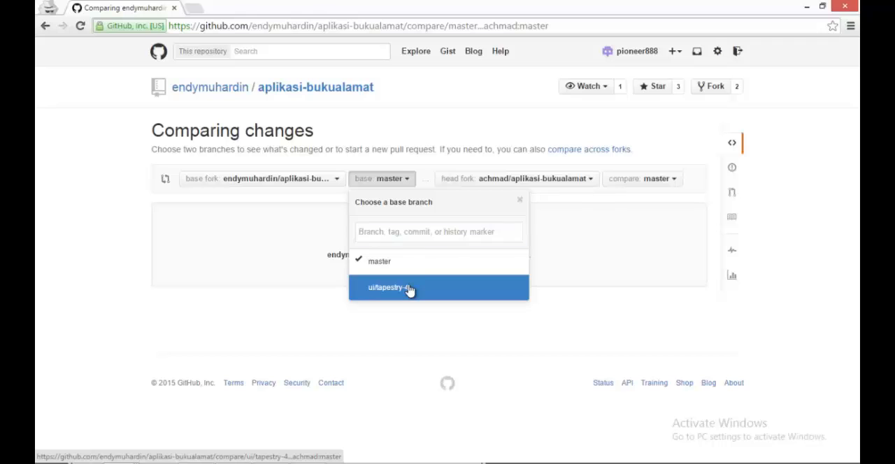
pyautogui.click(409, 289)
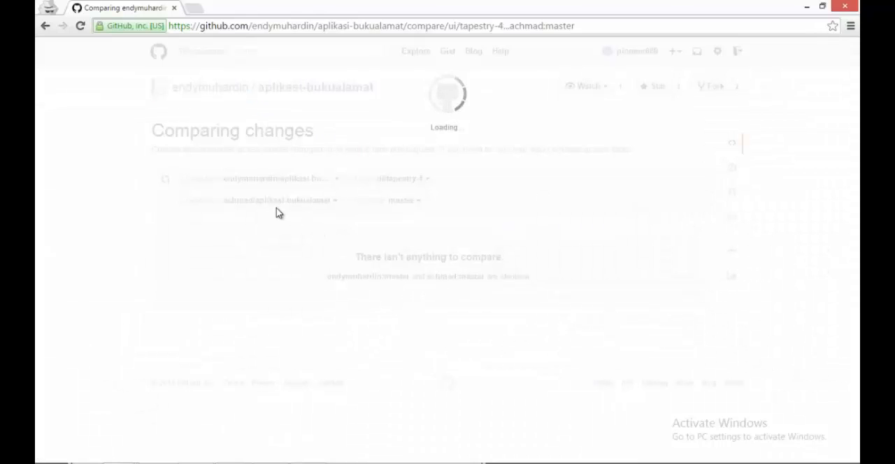
# - Choose a different aplikasi-bukualamat fork as the base fork, switch the base for the comparison and check whether the branches can be merged
pyautogui.click(301, 180)
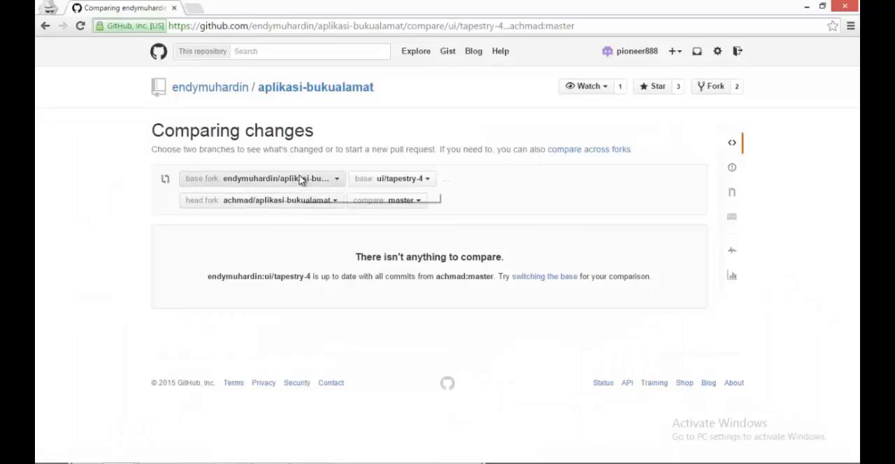
pyautogui.click(283, 313)
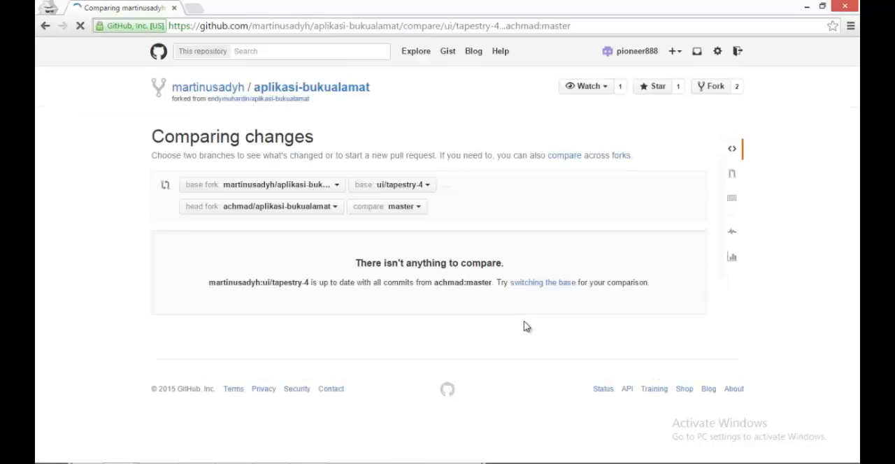
pyautogui.click(548, 286)
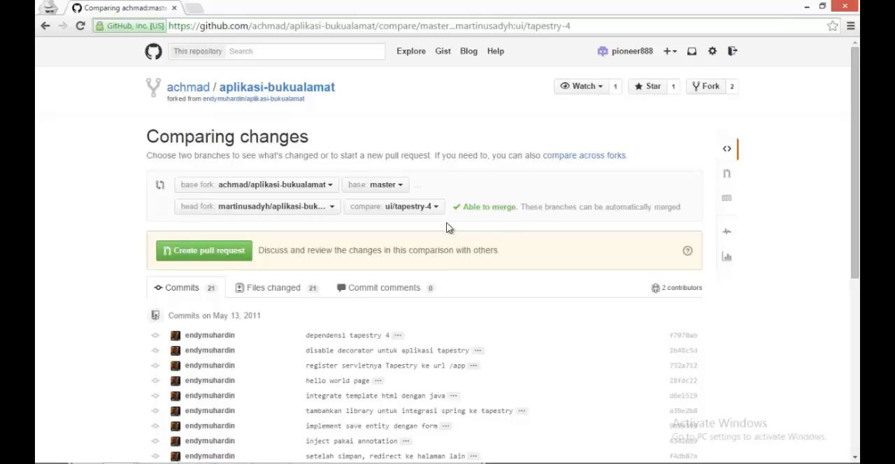
pyautogui.moveTo(455, 208); pyautogui.dragTo(526, 207)
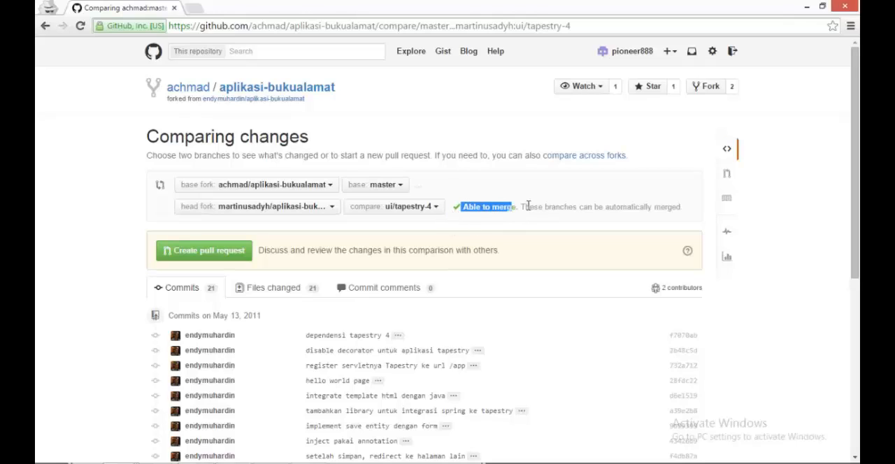
# - Create a pull request titled "Ui/tapestry 4" with the comment "tulis comment masukan. test"
pyautogui.click(238, 251)
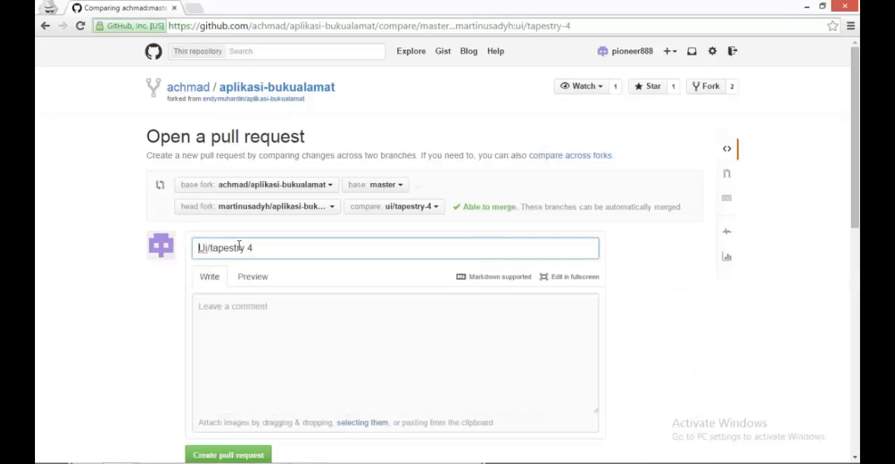
pyautogui.click(321, 347)
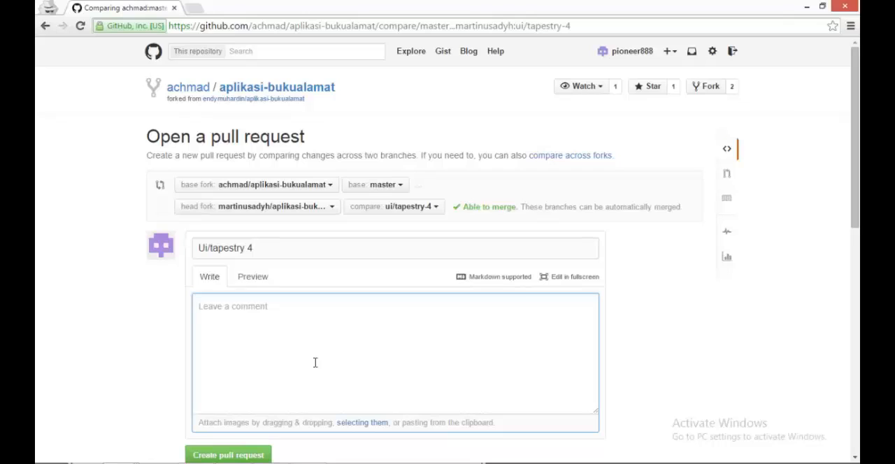
pyautogui.write('tulis c')
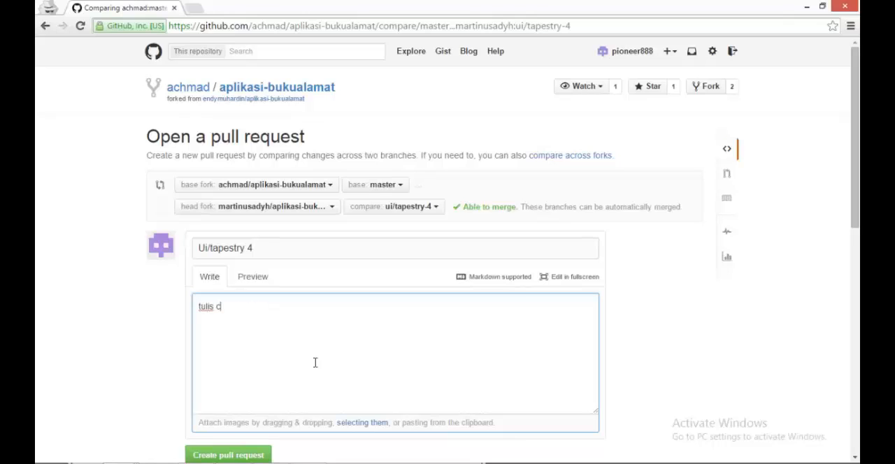
pyautogui.write('omment masukan')
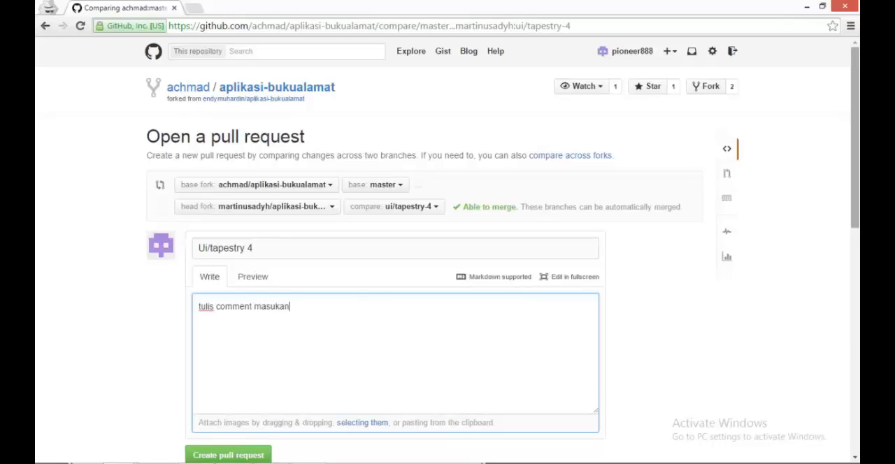
pyautogui.moveTo(854, 140); pyautogui.dragTo(819, 208)
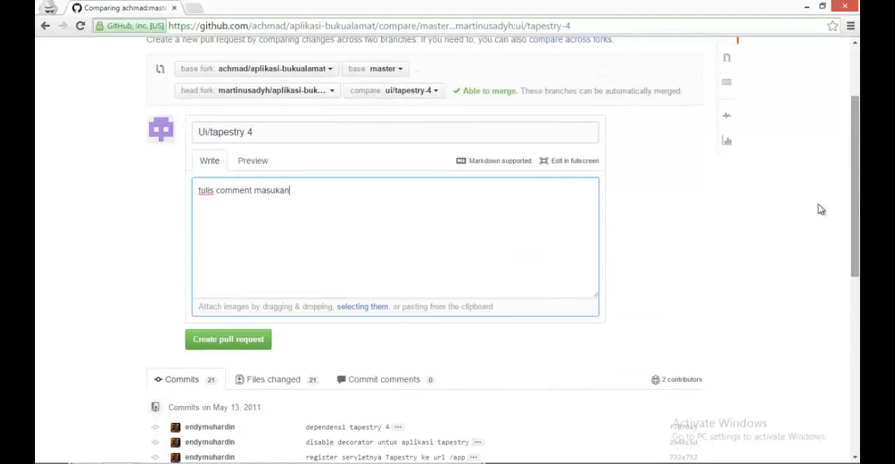
pyautogui.write('. test')
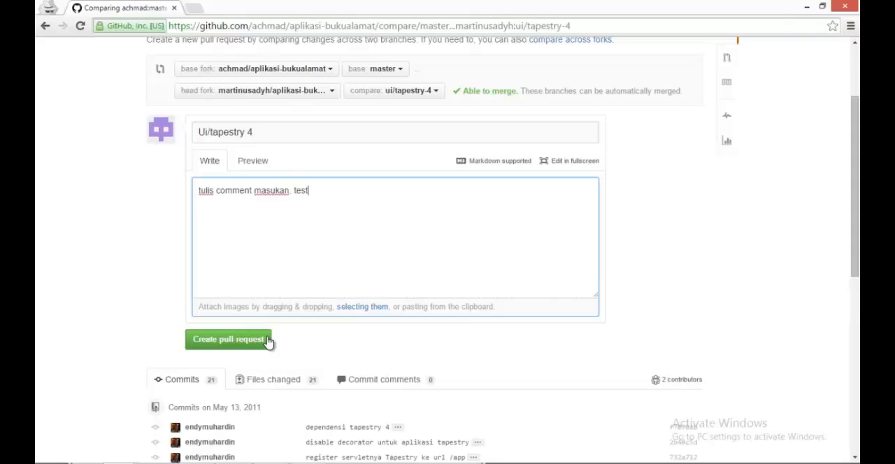
pyautogui.click(268, 340)
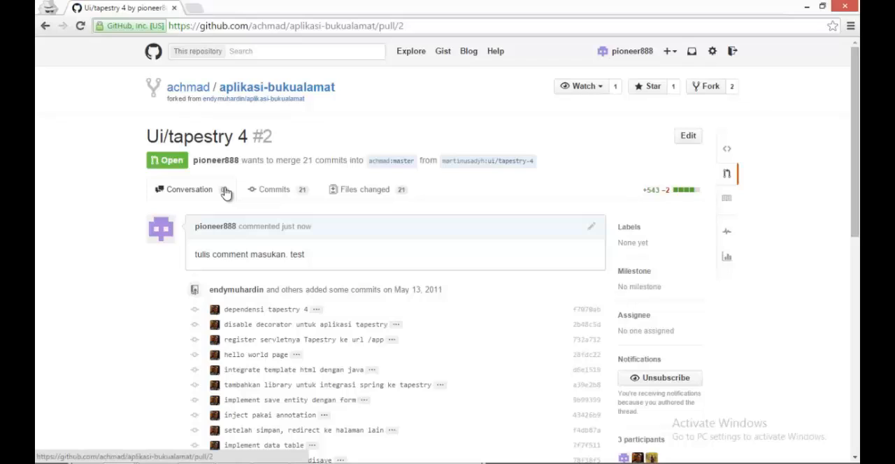
# - Examine the list of commits included in the new Ui/tapestry 4 pull request
pyautogui.moveTo(226, 192)
pyautogui.mouseDown()
pyautogui.moveTo(178, 196)
pyautogui.moveTo(210, 185)
pyautogui.mouseUp()
pyautogui.click(299, 190)
pyautogui.scroll(-1, 390, 154)
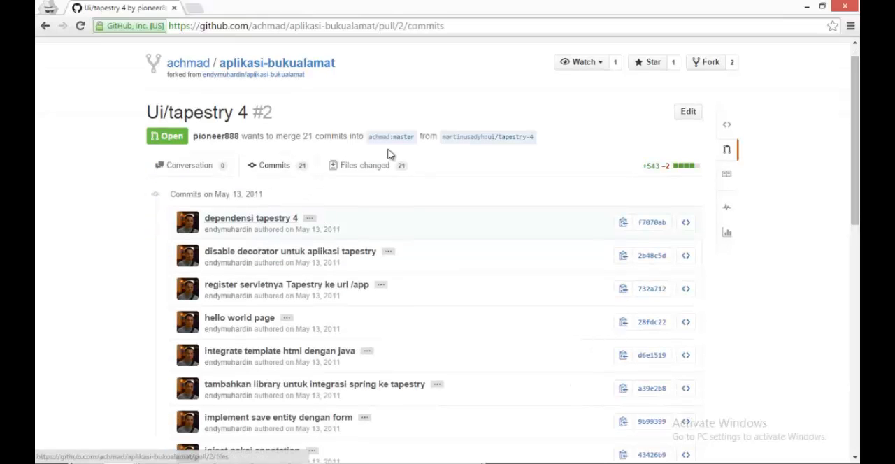
pyautogui.scroll(-2, 378, 172)
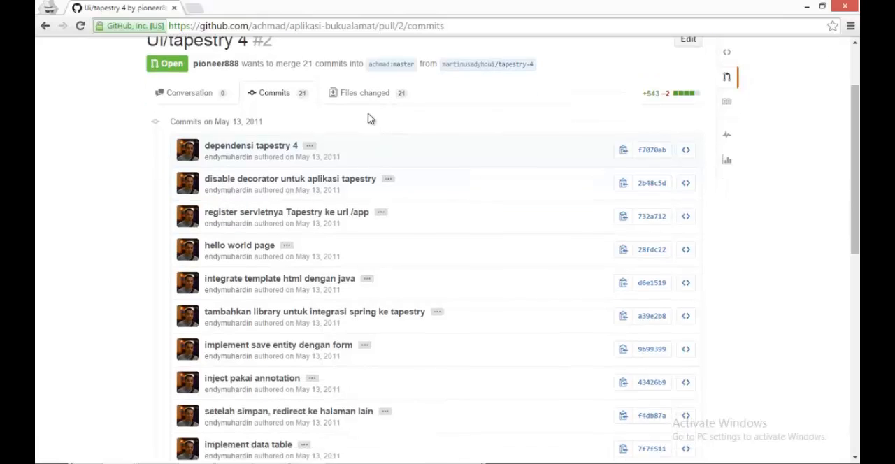
# - Examine the pull request's changed files, including the lines added to pom.xml and GrupController.java
pyautogui.click(382, 101)
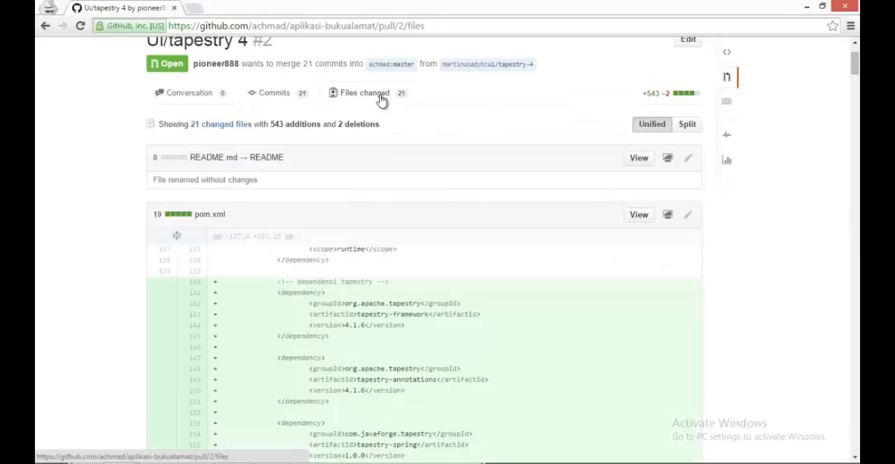
pyautogui.scroll(-2, 385, 182)
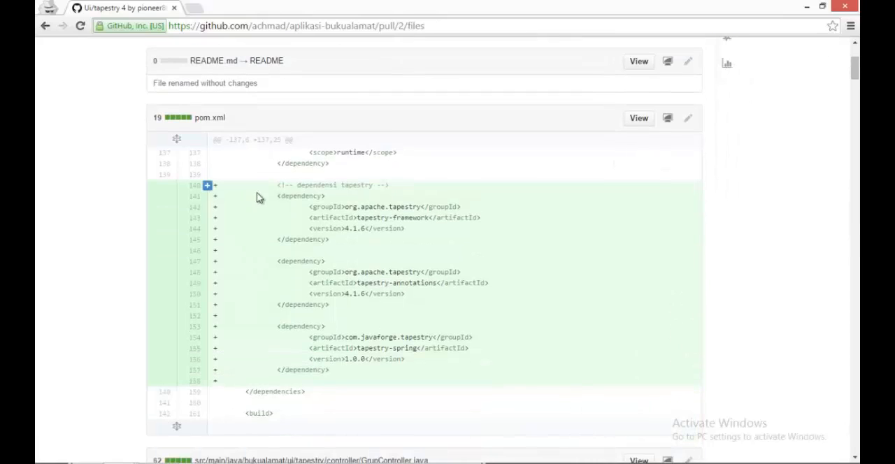
pyautogui.moveTo(242, 188); pyautogui.dragTo(309, 229)
pyautogui.moveTo(431, 372); pyautogui.dragTo(431, 376)
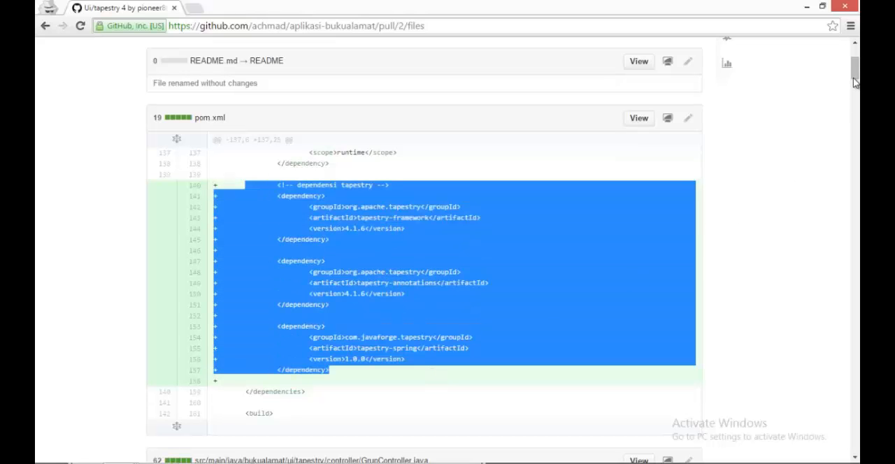
pyautogui.moveTo(855, 77); pyautogui.dragTo(854, 92)
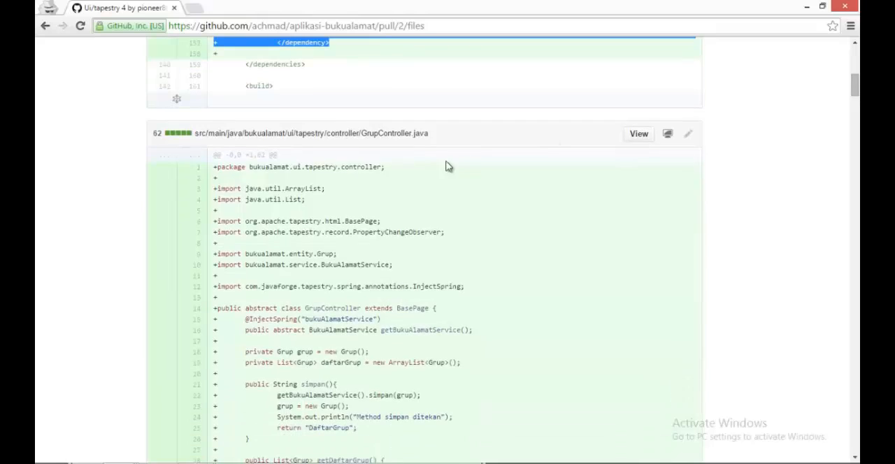
pyautogui.moveTo(209, 169)
pyautogui.moveTo(219, 165); pyautogui.dragTo(393, 353)
pyautogui.tripleClick(394, 353)
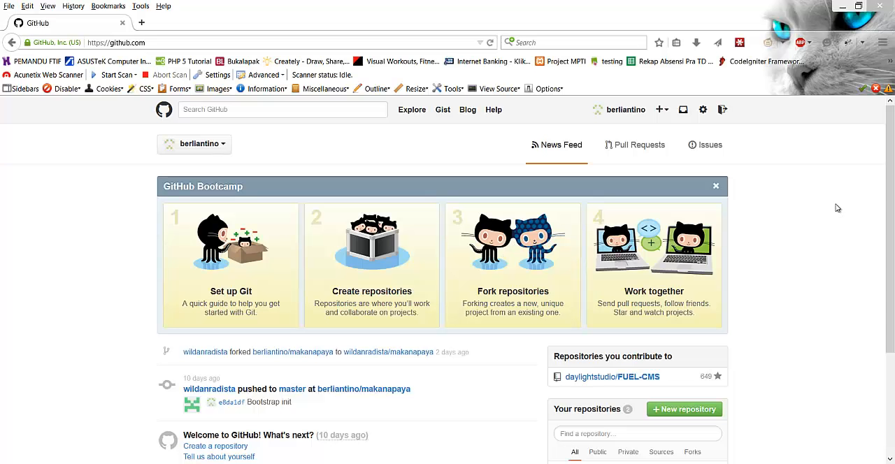
# - Consult the section "Involving People with Pull Requests" in the Introducing GitHub document in Foxit Reader, and return to GitHub in Firefox
pyautogui.scroll(-3, 874, 203)
pyautogui.scroll(3, 877, 202)
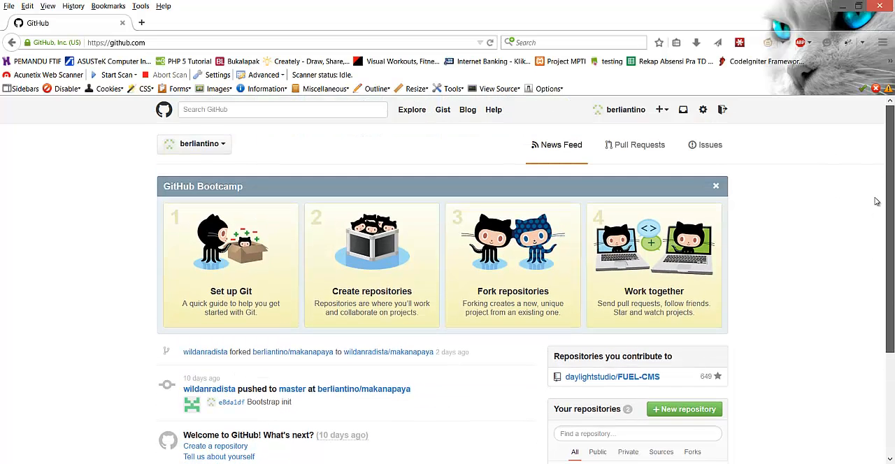
pyautogui.moveTo(482, 463)
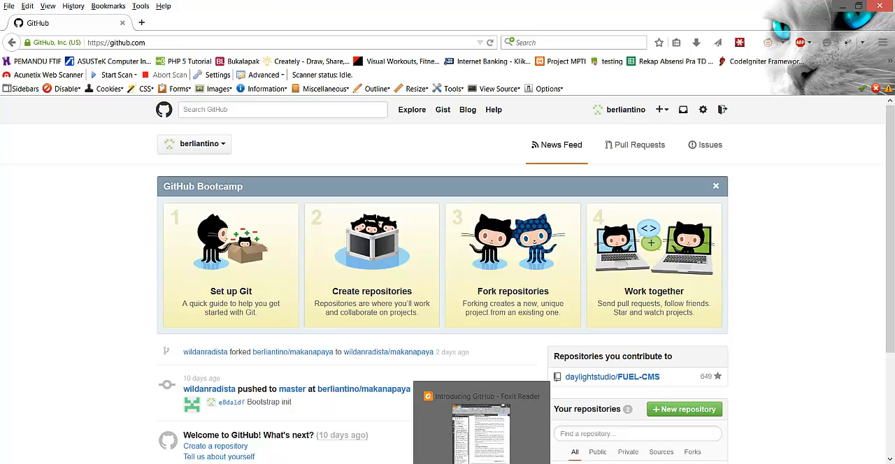
pyautogui.click(478, 448)
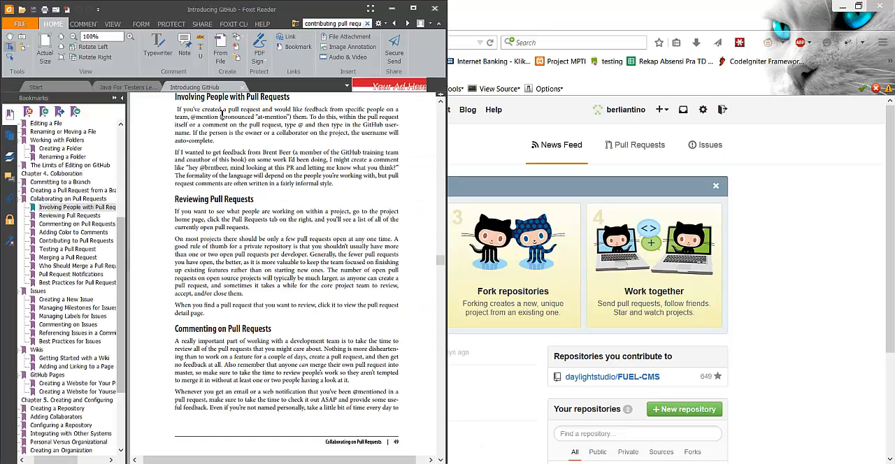
pyautogui.moveTo(177, 97); pyautogui.dragTo(302, 99)
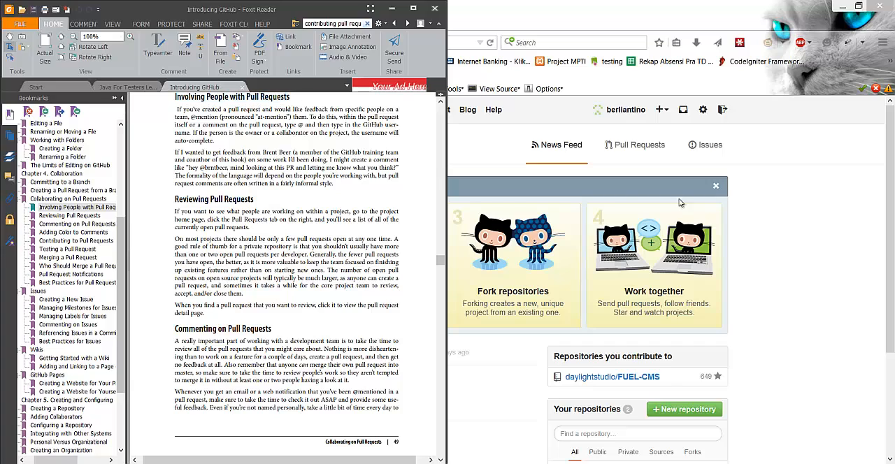
pyautogui.click(804, 216)
# - Open the forked FUEL-CMS repository and start a new pull request comparing its master branch with daylightstudio/FUEL-CMS master
pyautogui.scroll(-2, 450, 376)
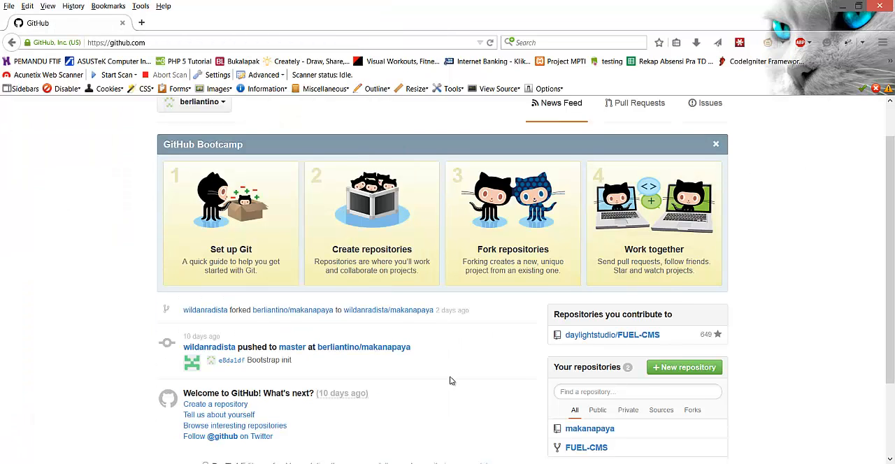
pyautogui.click(599, 427)
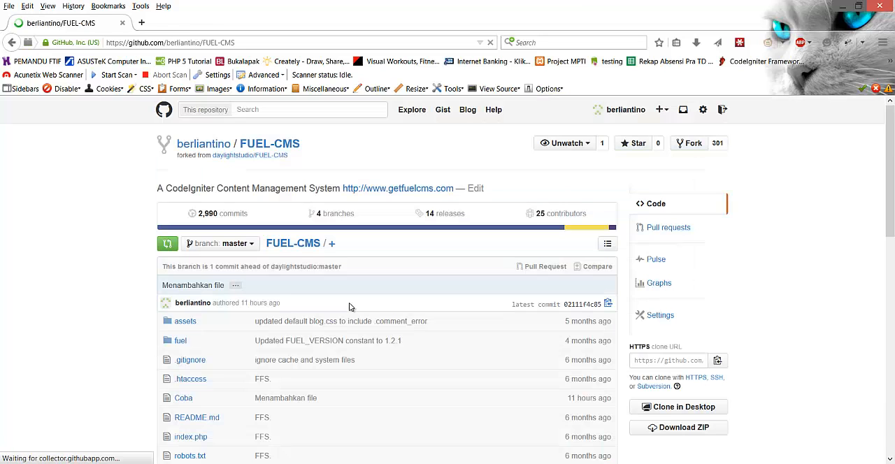
pyautogui.click(668, 228)
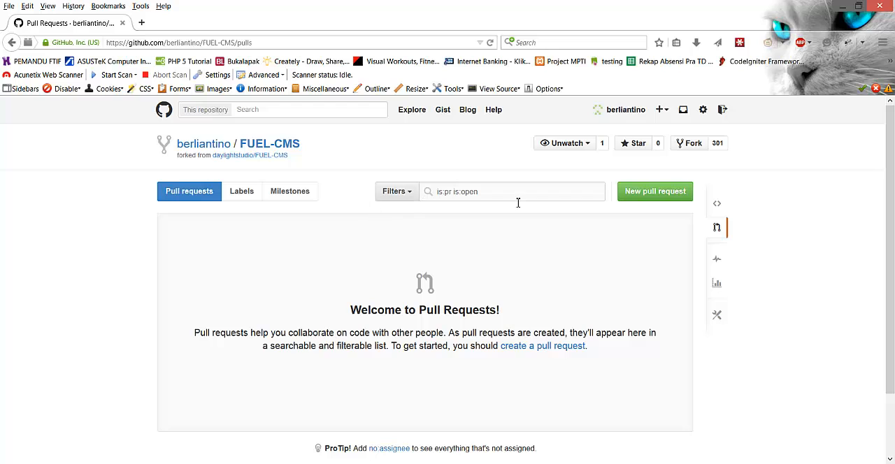
pyautogui.click(657, 196)
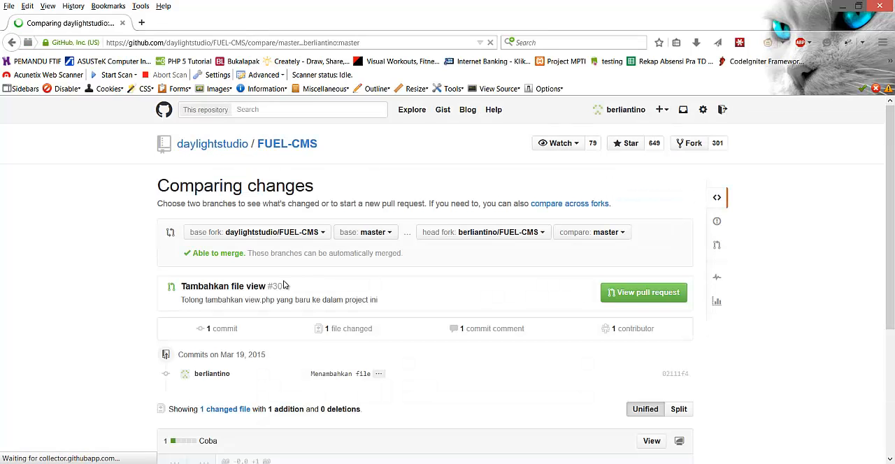
pyautogui.scroll(-1, 719, 189)
# - List the pull requests of daylightstudio/FUEL-CMS and open the one titled "Tambahkan file view"
pyautogui.click(718, 187)
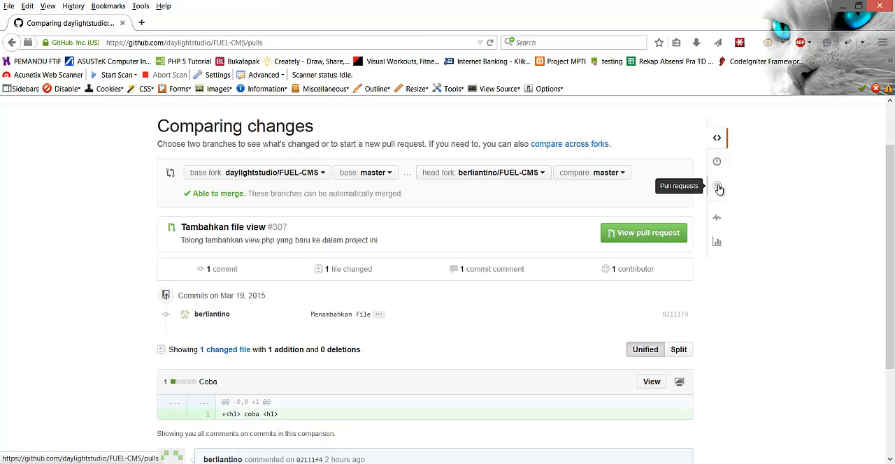
pyautogui.click(252, 248)
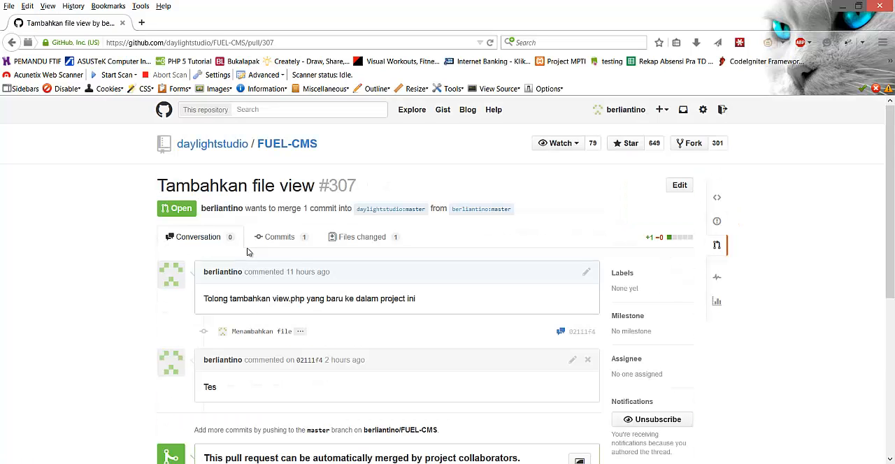
pyautogui.hotkey('alt', 'Left')
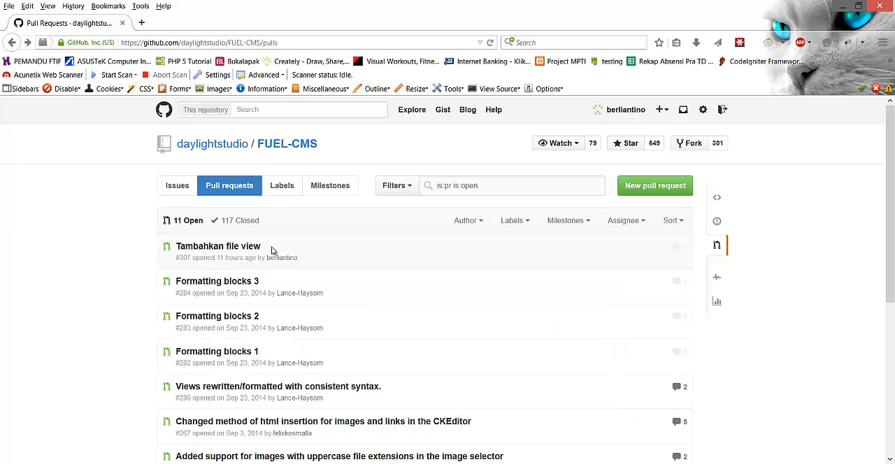
pyautogui.click(259, 249)
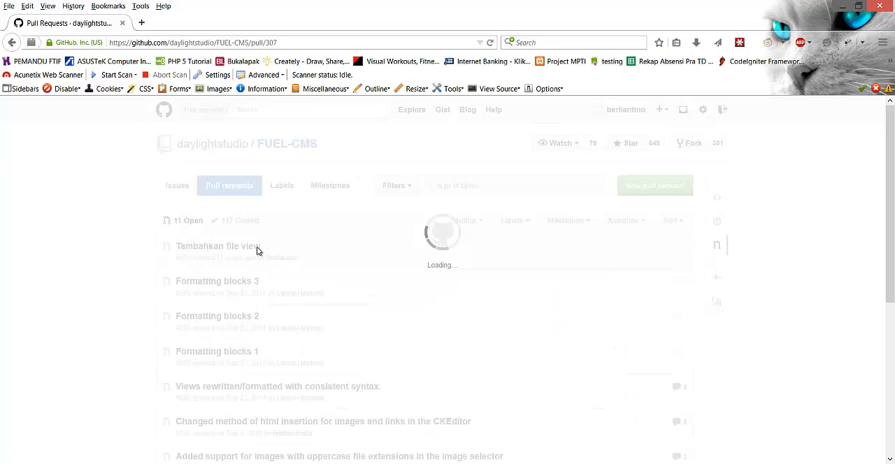
# - Post a comment on the pull request that mentions the first suggested user, followed by "this is a test, ignore it"
pyautogui.scroll(-1, 392, 284)
pyautogui.scroll(-5, 404, 285)
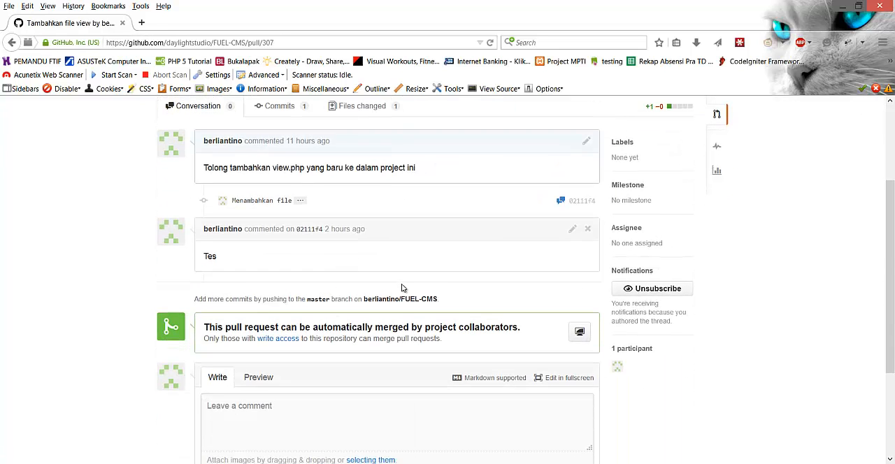
pyautogui.click(347, 306)
pyautogui.write('@')
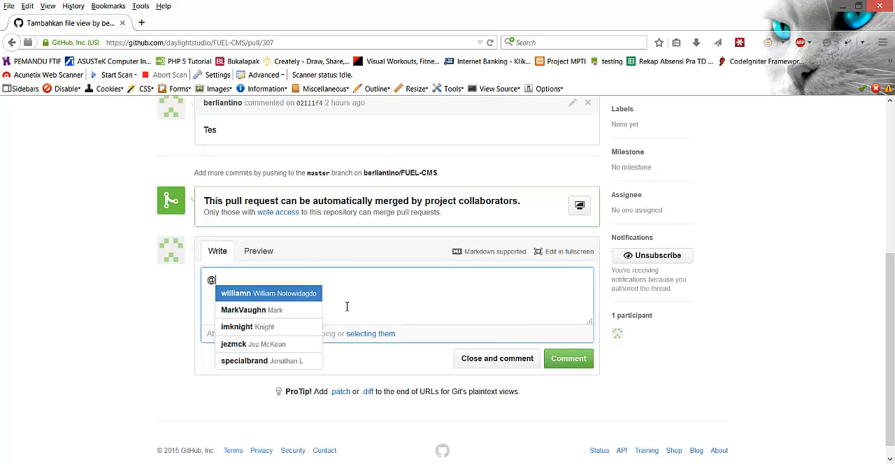
pyautogui.scroll(-1, 300, 338)
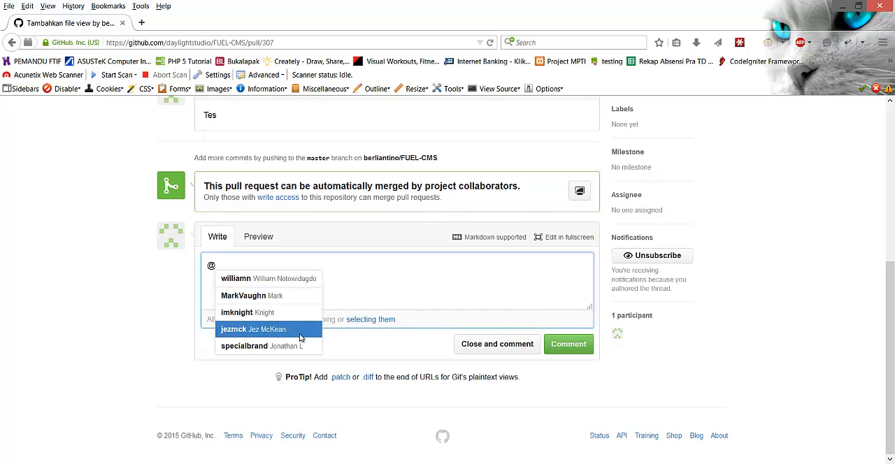
pyautogui.click(308, 278)
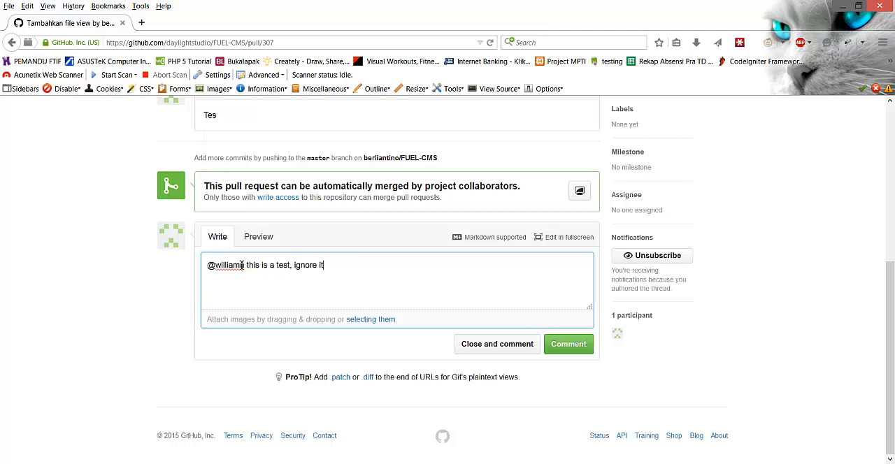
pyautogui.click(572, 346)
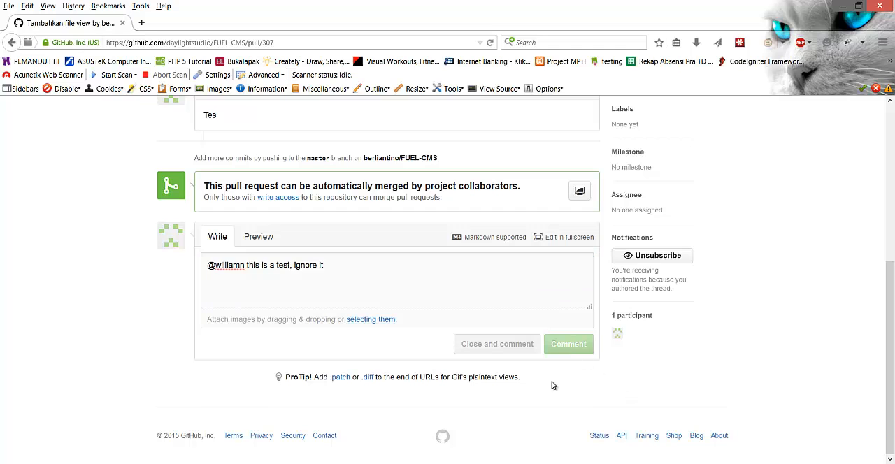
pyautogui.scroll(3, 548, 405)
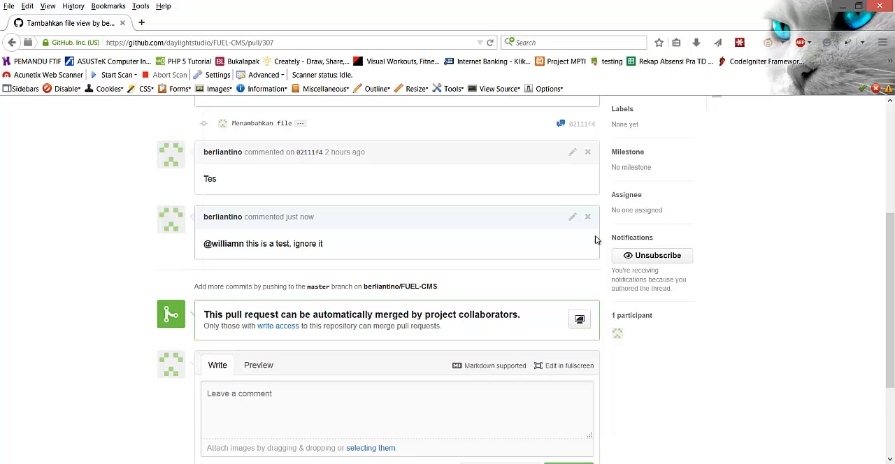
pyautogui.click(570, 217)
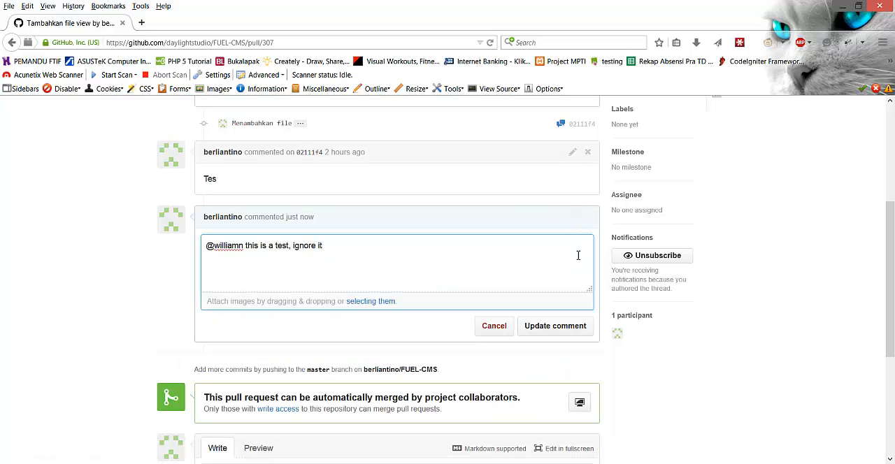
pyautogui.click(764, 211)
pyautogui.click(501, 326)
pyautogui.scroll(1, 316, 278)
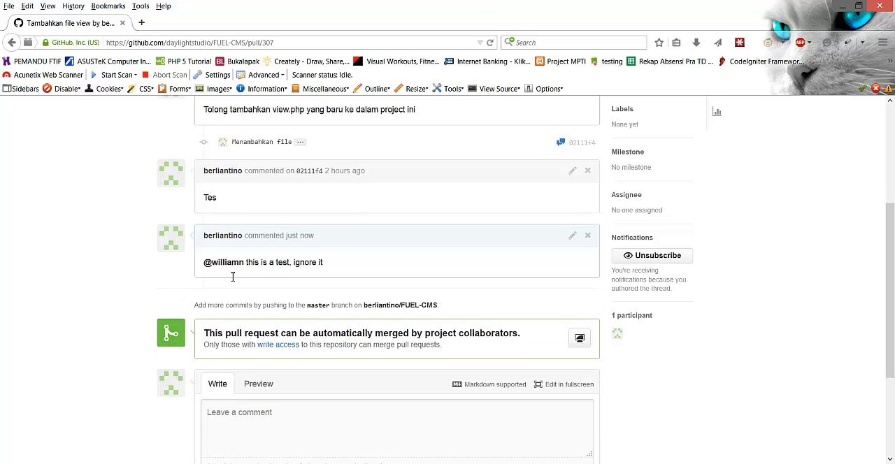
# - Check the posted comment's text and user mention, consulting the Introducing GitHub document in Foxit Reader in between
pyautogui.moveTo(317, 318); pyautogui.dragTo(203, 309)
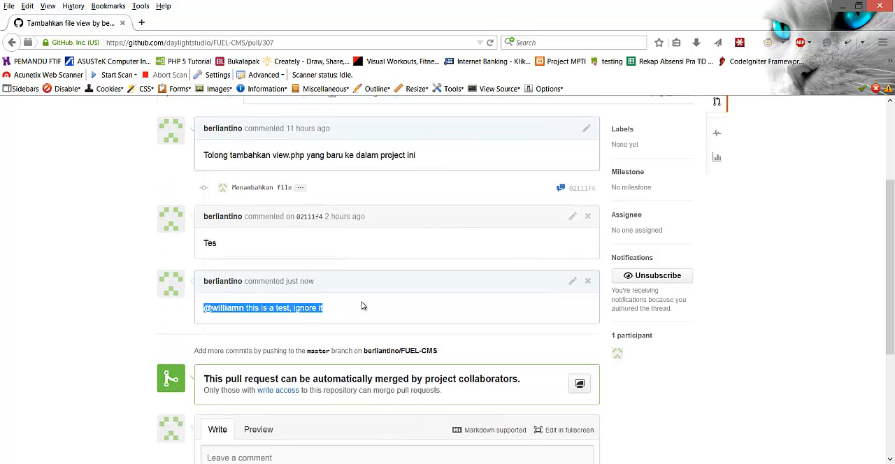
pyautogui.hotkey('alt', 'Tab')
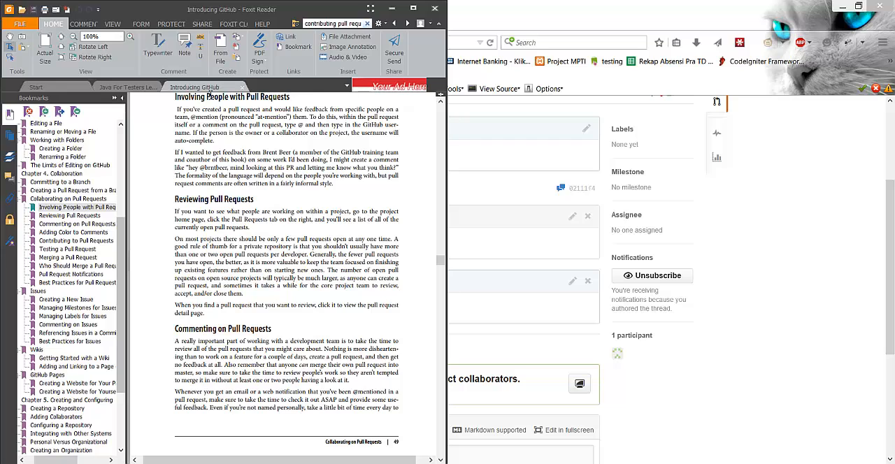
pyautogui.click(794, 255)
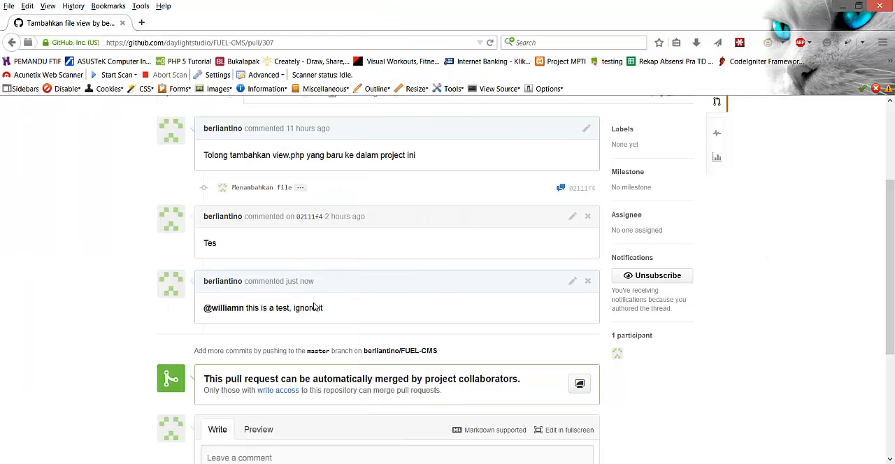
pyautogui.moveTo(203, 311); pyautogui.dragTo(245, 313)
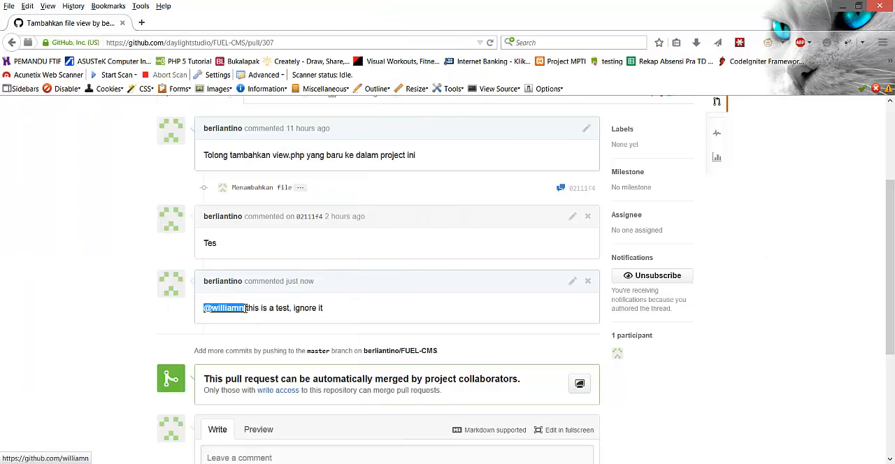
pyautogui.click(794, 301)
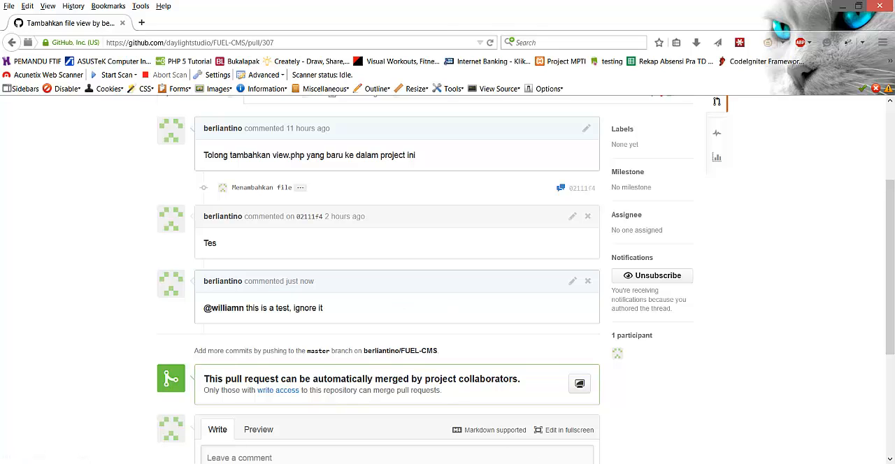
# - Read the section "Reviewing Pull Requests" in the Introducing GitHub document in Foxit Reader, and return to GitHub in Firefox
pyautogui.hotkey('alt', 'Tab')
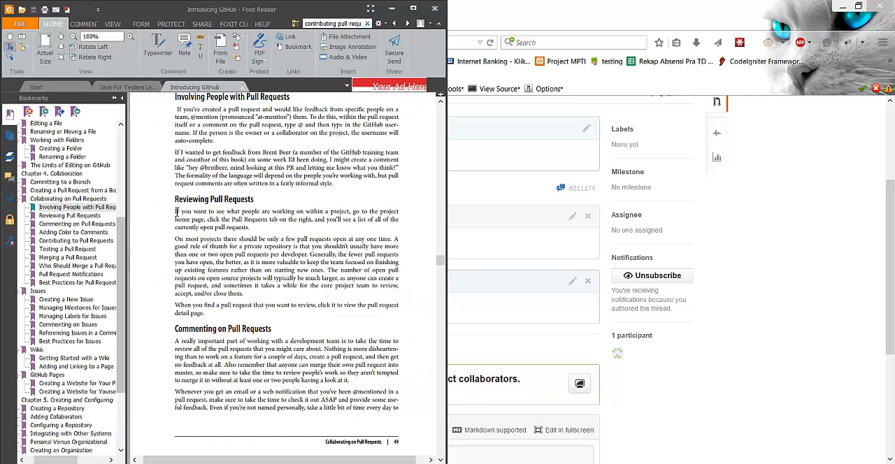
pyautogui.moveTo(176, 212); pyautogui.dragTo(326, 318)
pyautogui.click(326, 320)
pyautogui.click(396, 7)
# - Go to the daylightstudio/FUEL-CMS repository's pull request list and open the request titled "Tambahkan file view"
pyautogui.scroll(3, 521, 232)
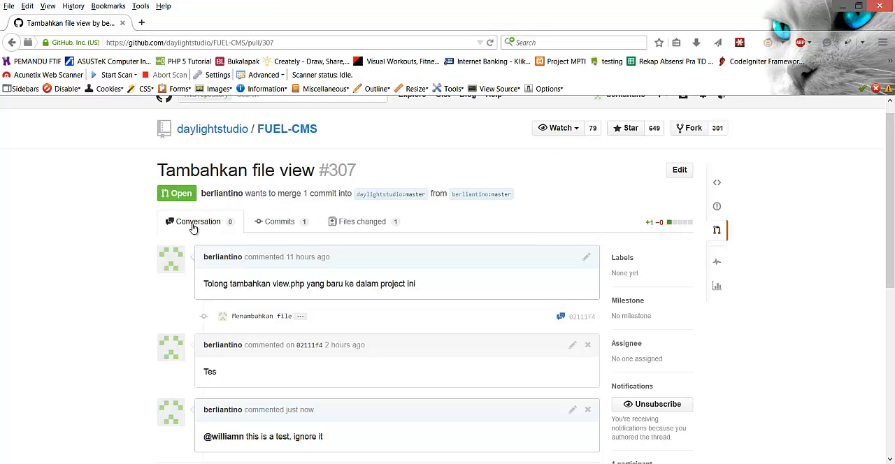
pyautogui.scroll(1, 628, 160)
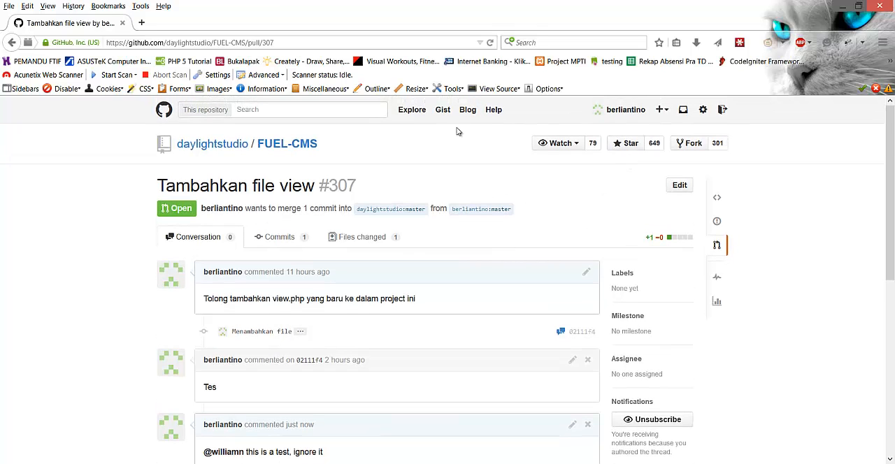
pyautogui.hotkey('alt', 'Left')
pyautogui.click(284, 144)
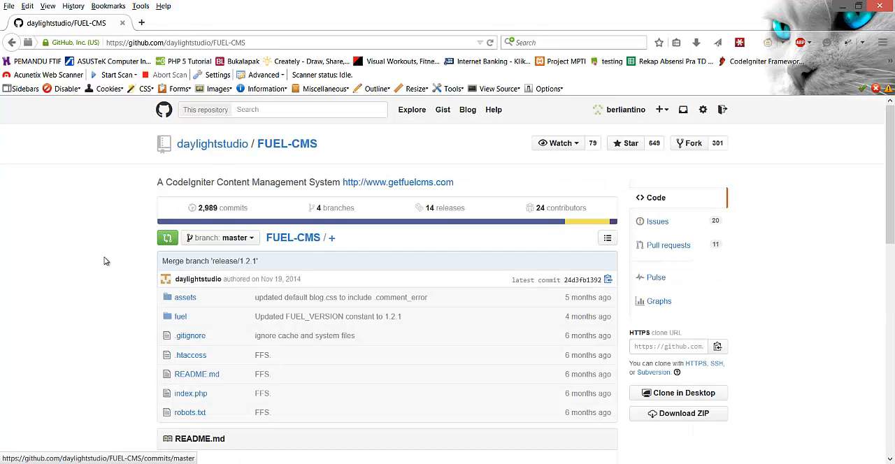
pyautogui.scroll(-2, 103, 262)
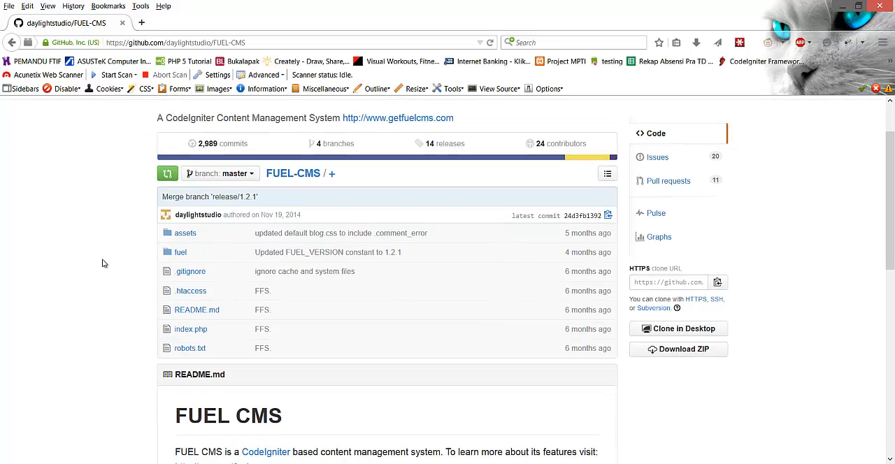
pyautogui.click(636, 181)
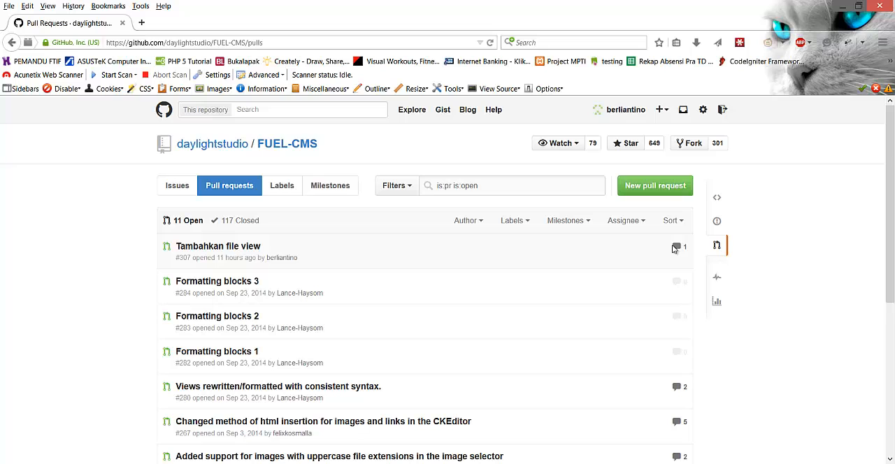
pyautogui.click(238, 248)
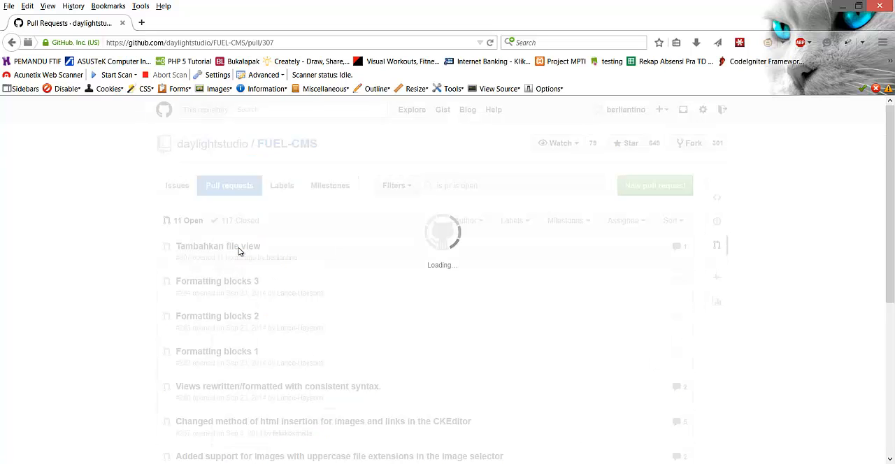
# - Review the pull request's conversation, and open its title for editing without changing it
pyautogui.scroll(-3, 315, 287)
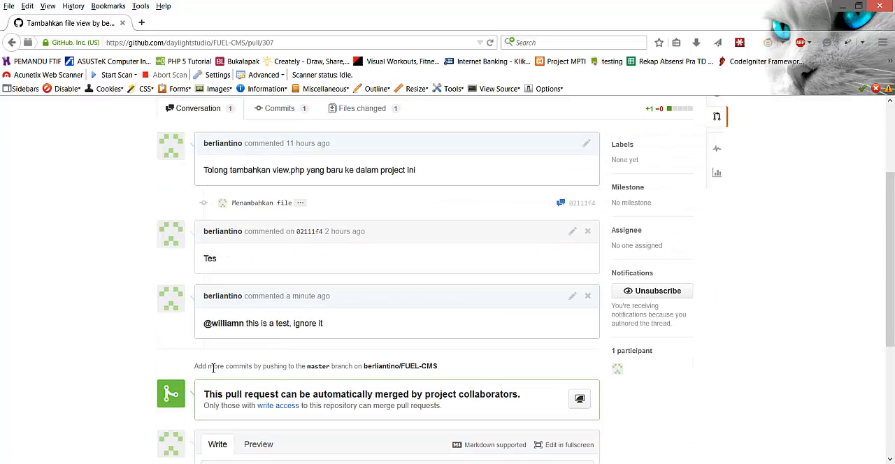
pyautogui.scroll(3, 283, 298)
pyautogui.scroll(-1, 434, 315)
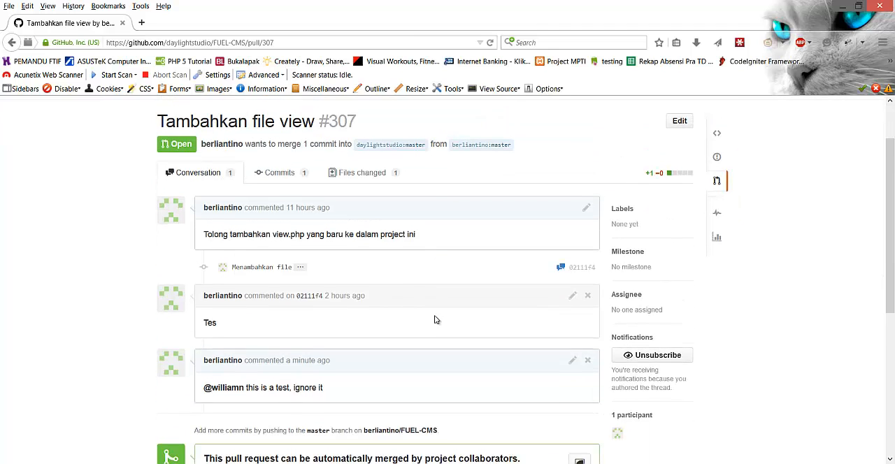
pyautogui.scroll(1, 434, 316)
pyautogui.click(682, 186)
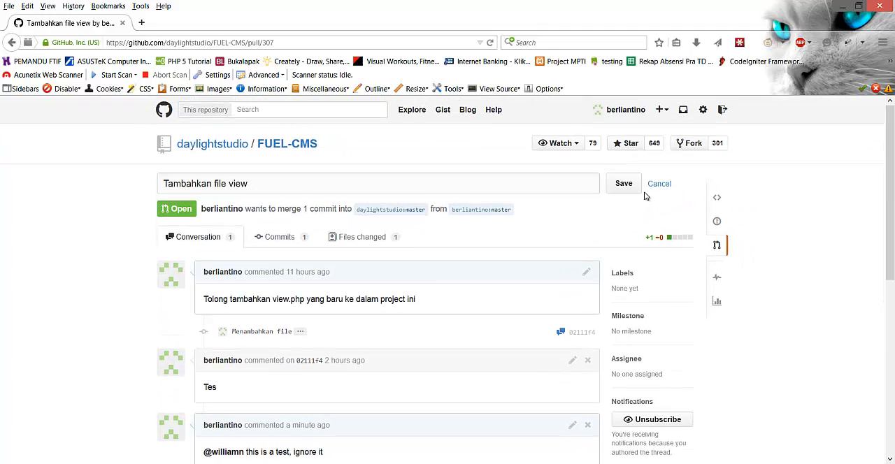
pyautogui.click(659, 186)
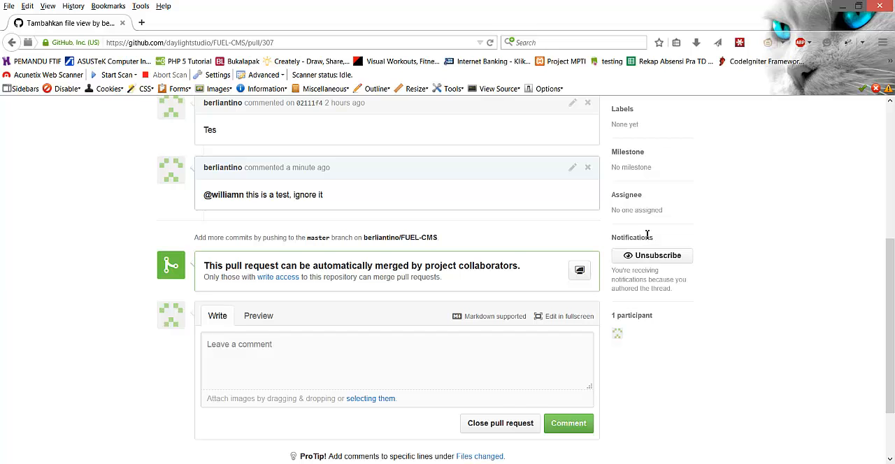
pyautogui.scroll(-2, 646, 238)
pyautogui.scroll(3, 608, 315)
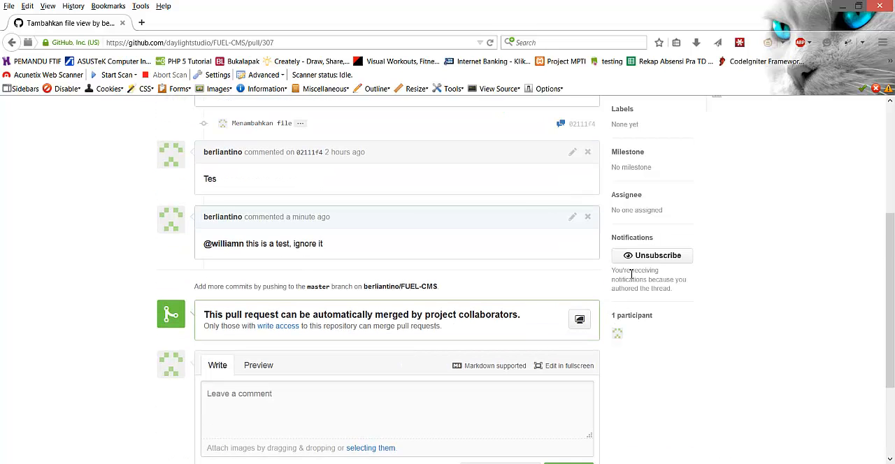
pyautogui.scroll(3, 632, 272)
# - Consult "Commenting on Pull Requests" in Foxit Reader, and reopen "Tambahkan file view" from the pull request list in Firefox
pyautogui.hotkey('alt', 'Left')
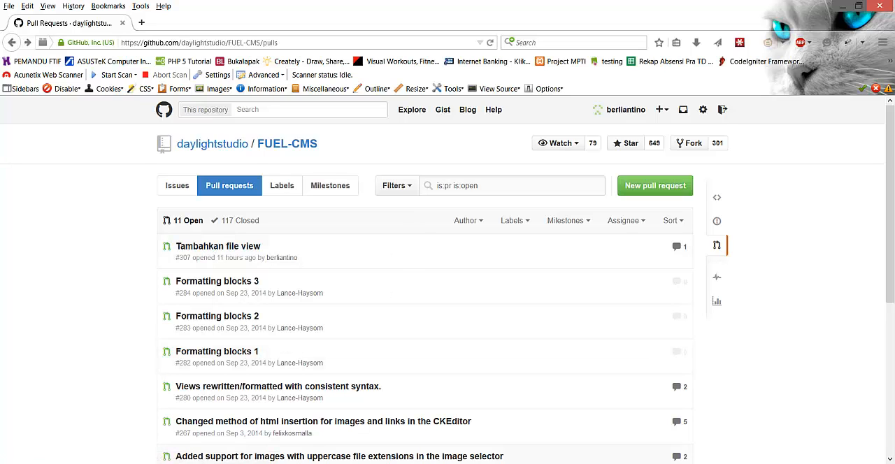
pyautogui.hotkey('alt', 'Tab')
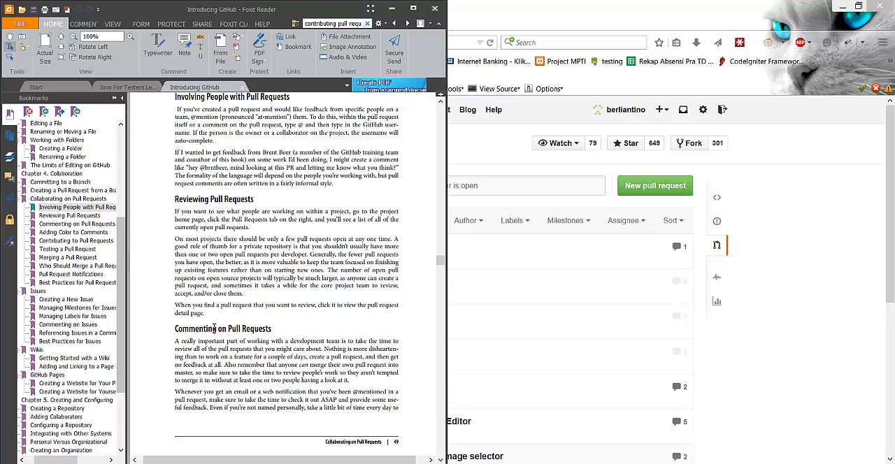
pyautogui.click(782, 336)
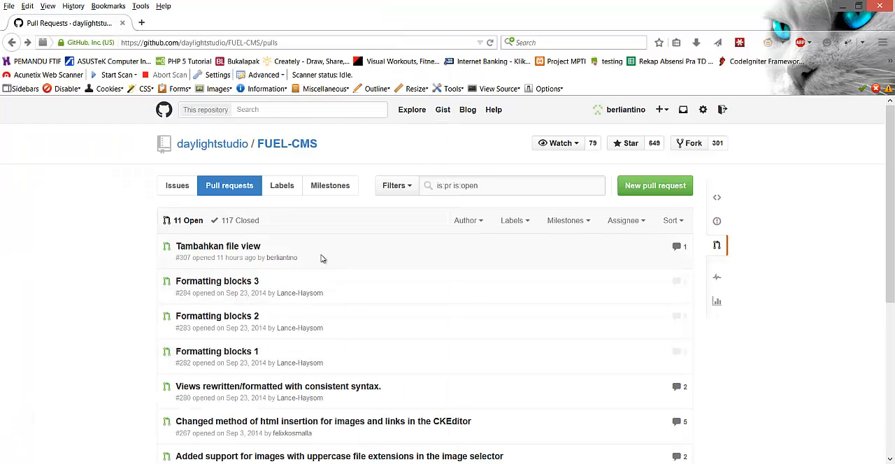
pyautogui.click(250, 248)
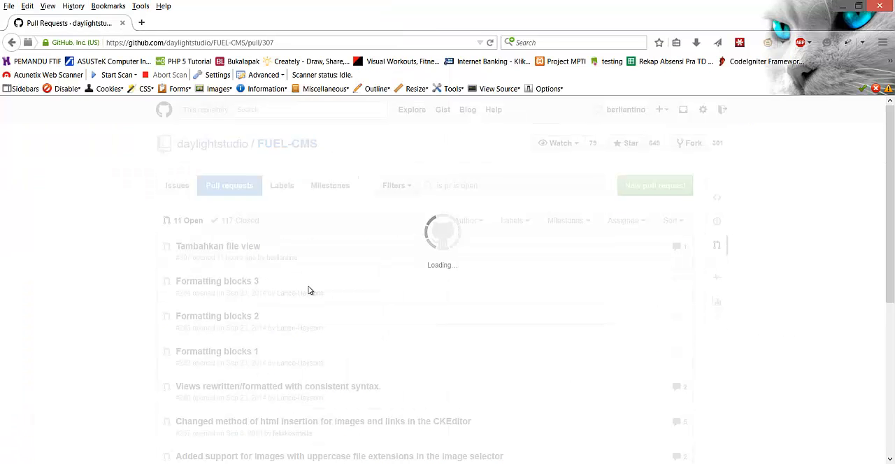
# - Go back to the comparison of the fork's master with daylightstudio/FUEL-CMS master and examine its commit, changed file and comment
pyautogui.hotkey('alt', 'Left')
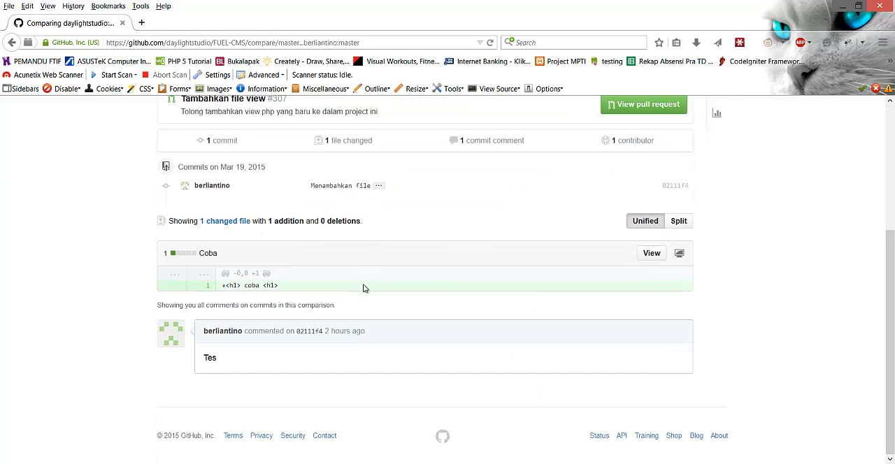
pyautogui.scroll(-1, 387, 328)
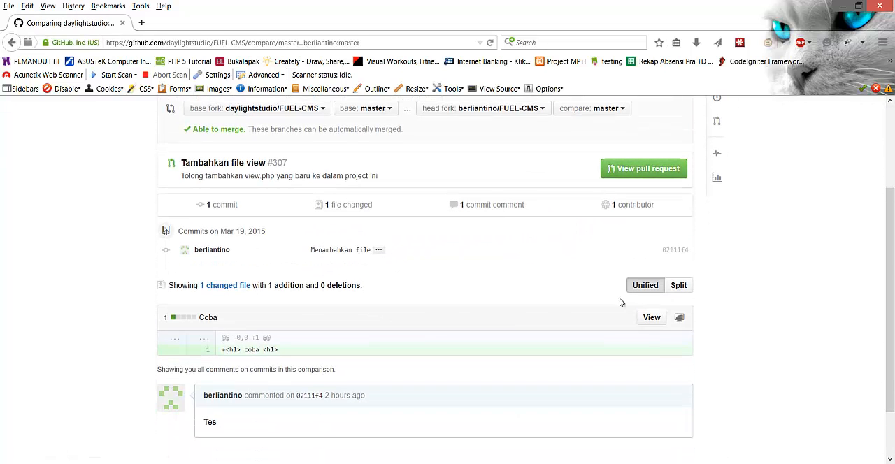
pyautogui.scroll(1, 508, 323)
pyautogui.scroll(1, 508, 323)
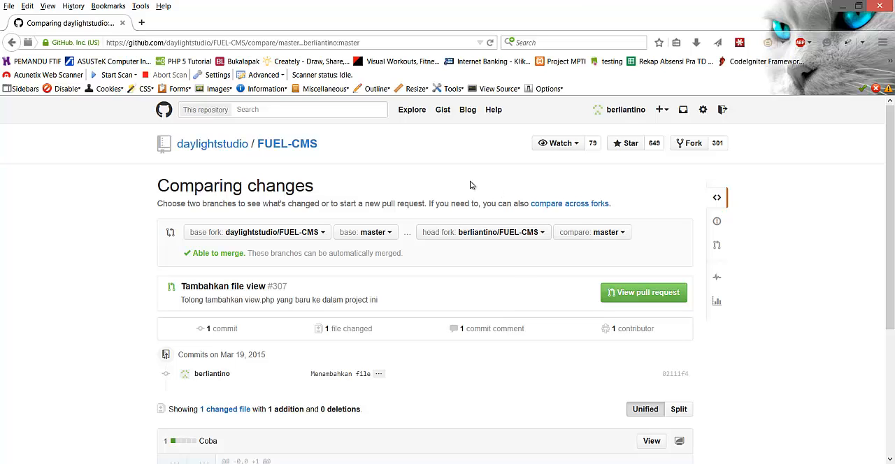
pyautogui.scroll(-3, 529, 286)
pyautogui.scroll(2, 575, 241)
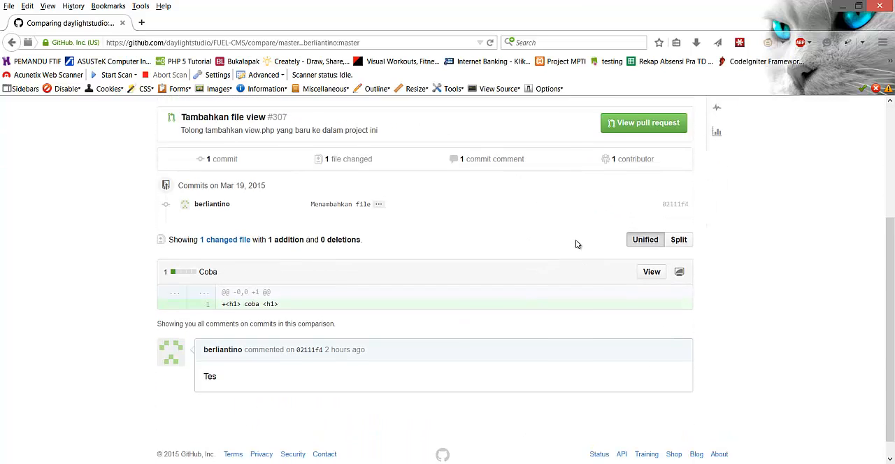
# - Open the pull request from the comparison page and delete the comment "this is a test, ignore it" that mentions a user
pyautogui.click(625, 233)
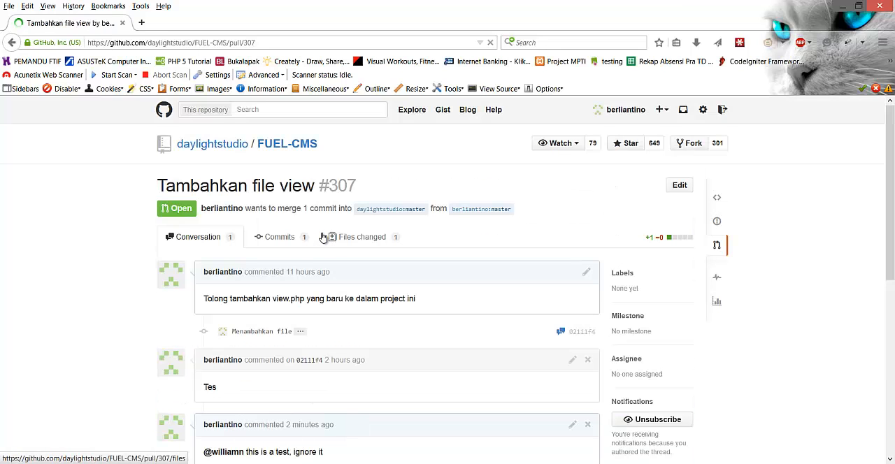
pyautogui.scroll(-5, 328, 242)
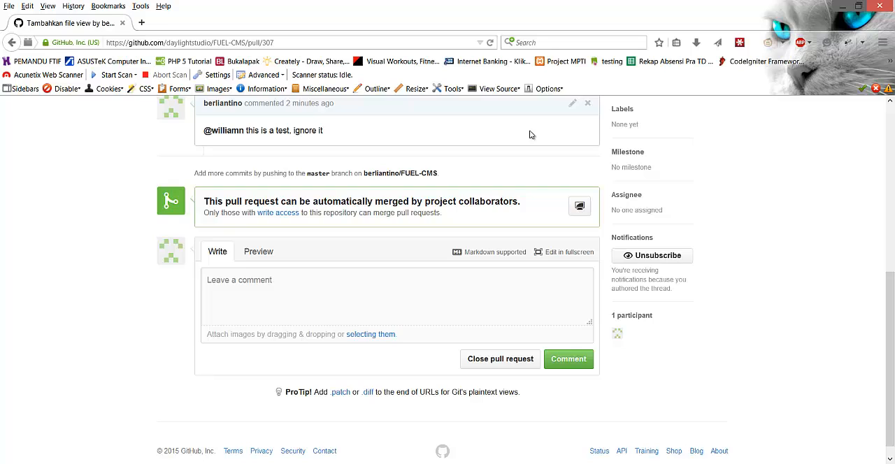
pyautogui.click(587, 103)
pyautogui.click(437, 259)
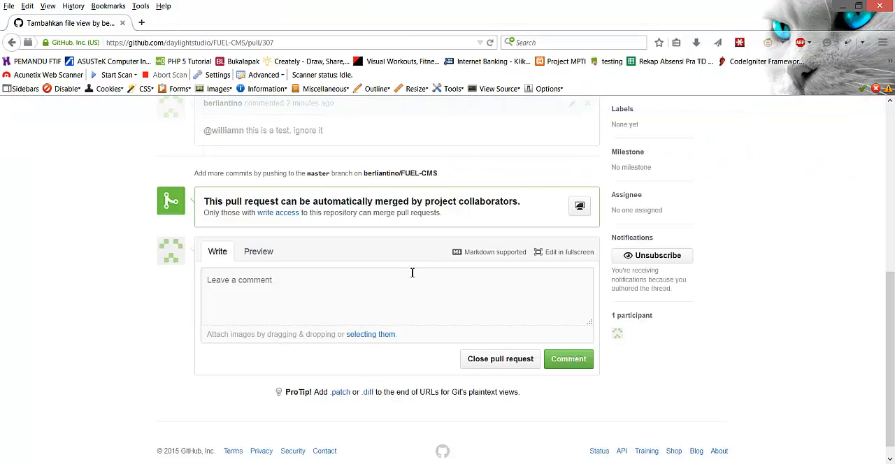
# - Post the comment "tes tes" on the pull request
pyautogui.click(358, 274)
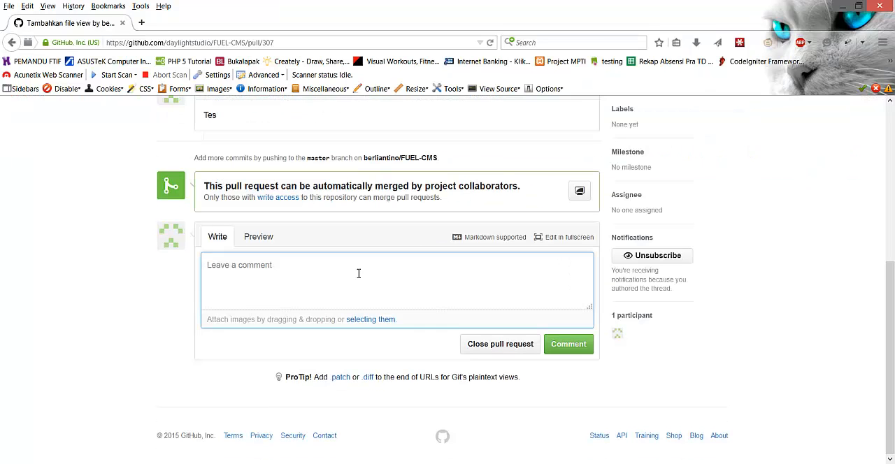
pyautogui.write('tes ')
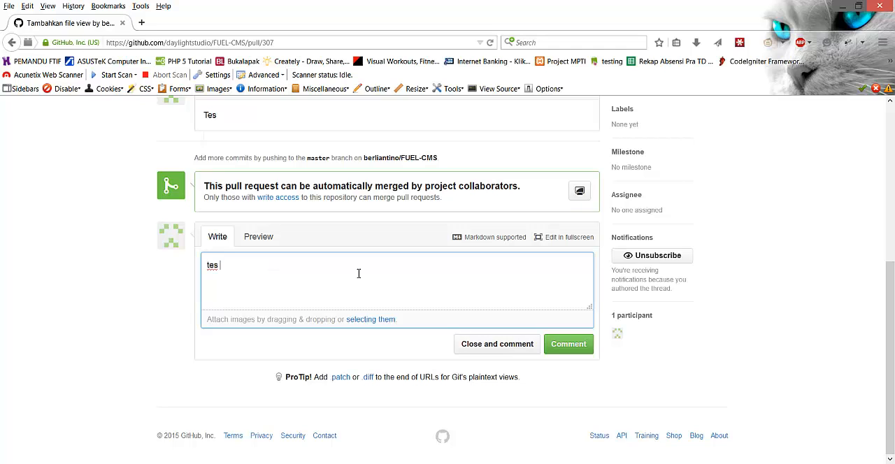
pyautogui.write('tes')
pyautogui.click(561, 347)
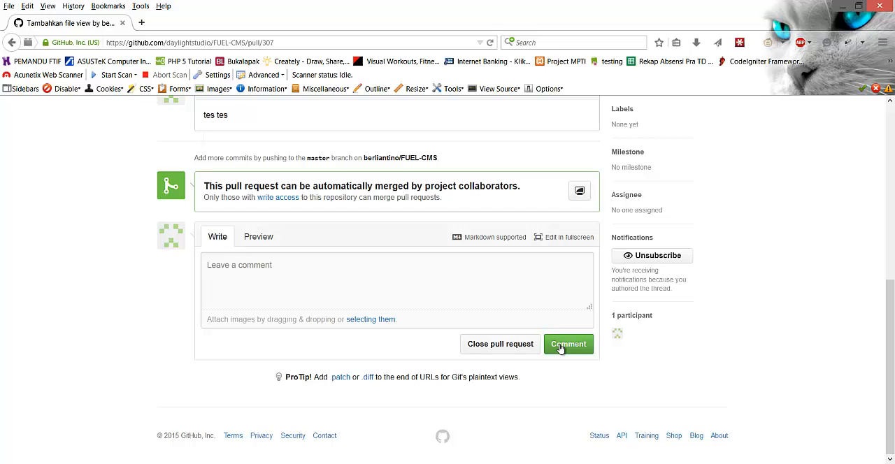
# - Switch to Foxit Reader and read the "Adding Color to Comments" section of the Introducing GitHub book
pyautogui.hotkey('alt', 'Tab')
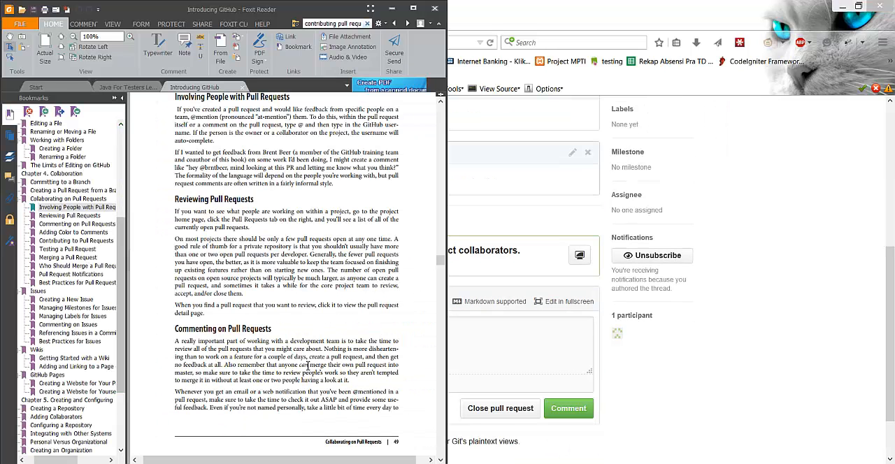
pyautogui.scroll(-5, 308, 367)
pyautogui.scroll(5, 308, 367)
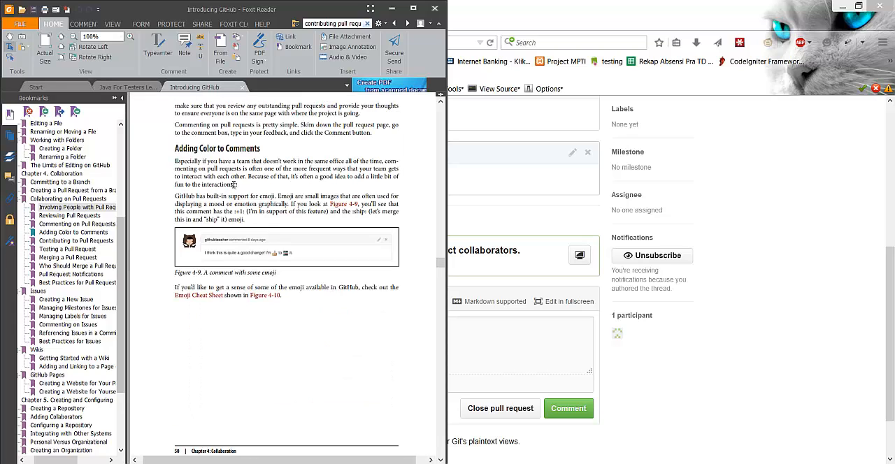
pyautogui.moveTo(173, 162); pyautogui.dragTo(270, 201)
pyautogui.click(282, 207)
pyautogui.scroll(-10, 277, 268)
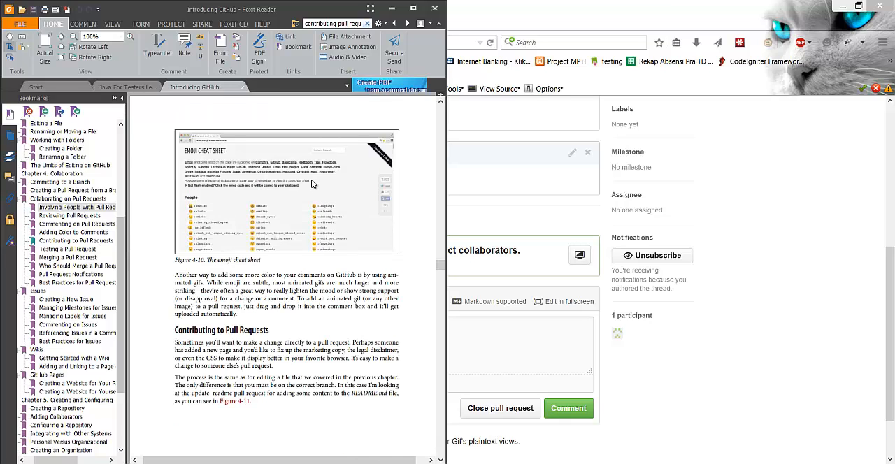
# - Examine the emoji codes in Figure 4-10, the emoji cheat sheet, at 300% magnification with the bookmarks hidden
pyautogui.scroll(2, 312, 180)
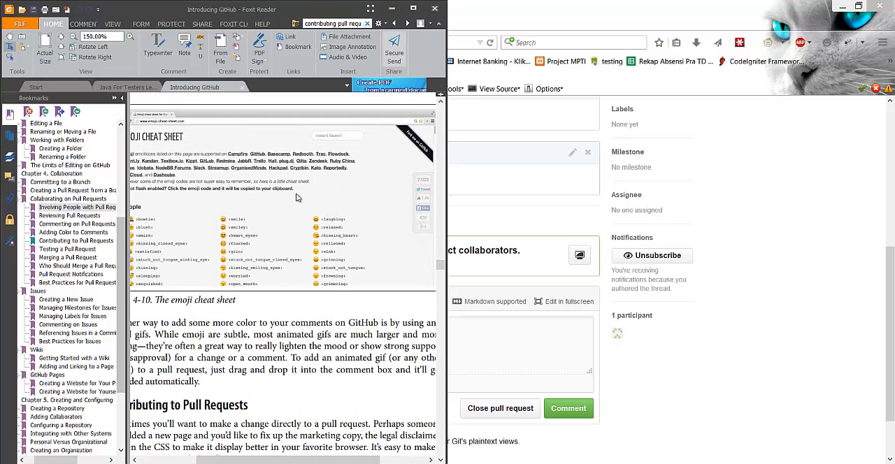
pyautogui.scroll(1, 296, 193)
pyautogui.click(122, 98)
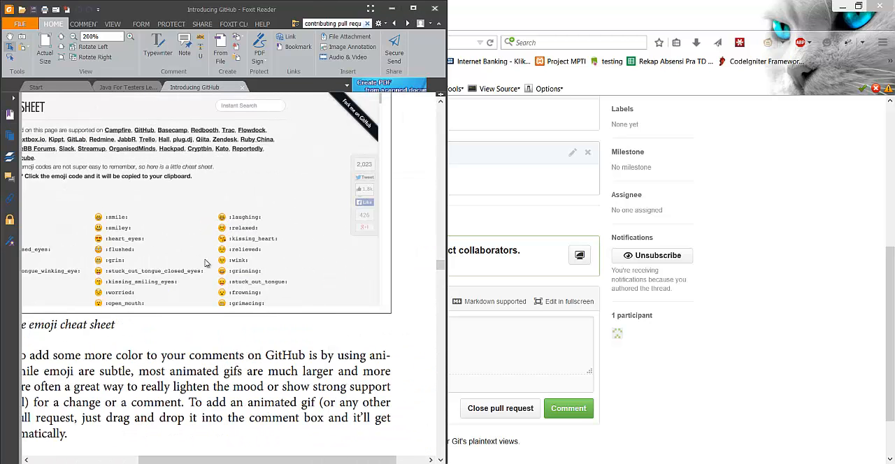
pyautogui.moveTo(208, 459); pyautogui.dragTo(155, 459)
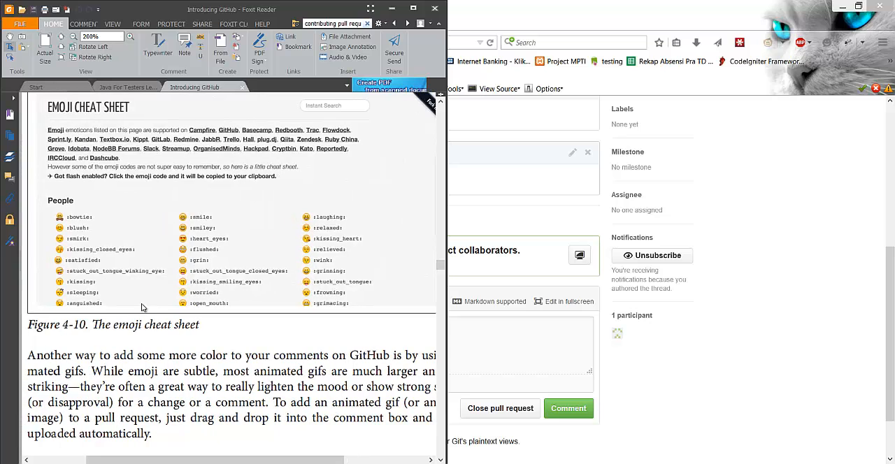
pyautogui.scroll(1, 96, 237)
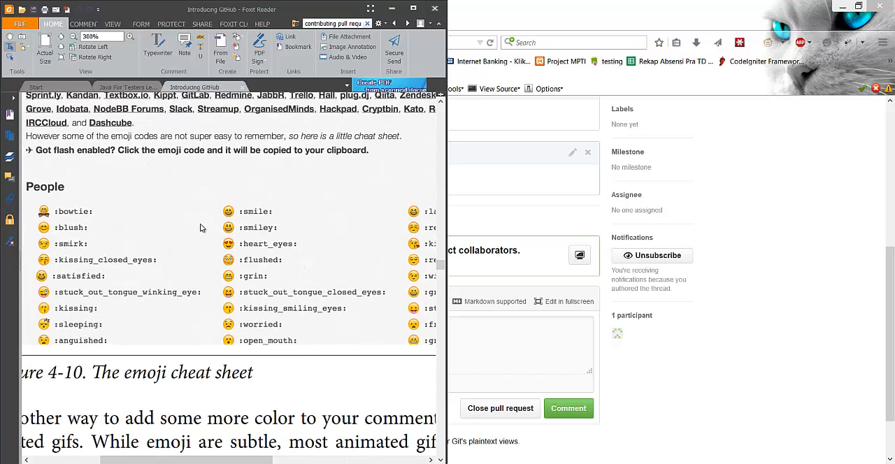
pyautogui.scroll(2, 200, 228)
pyautogui.scroll(-1, 200, 228)
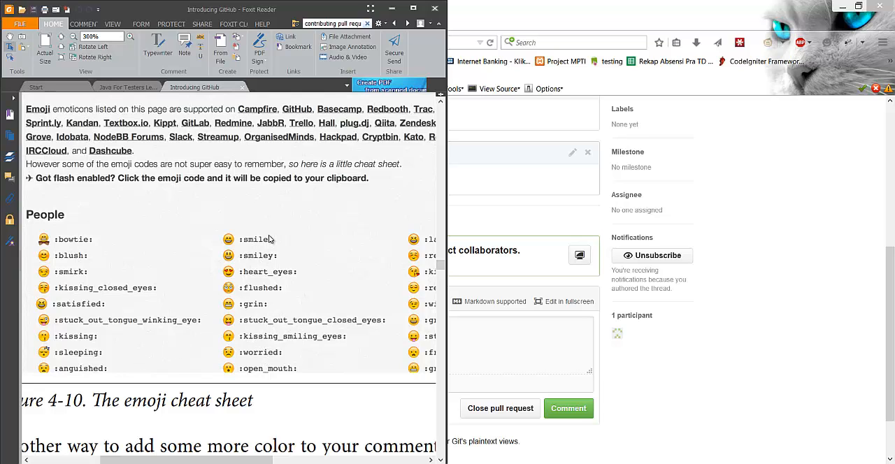
# - Return to the pull request in Firefox and post a comment containing the :smiley_cat: emoji
pyautogui.click(747, 386)
pyautogui.click(447, 357)
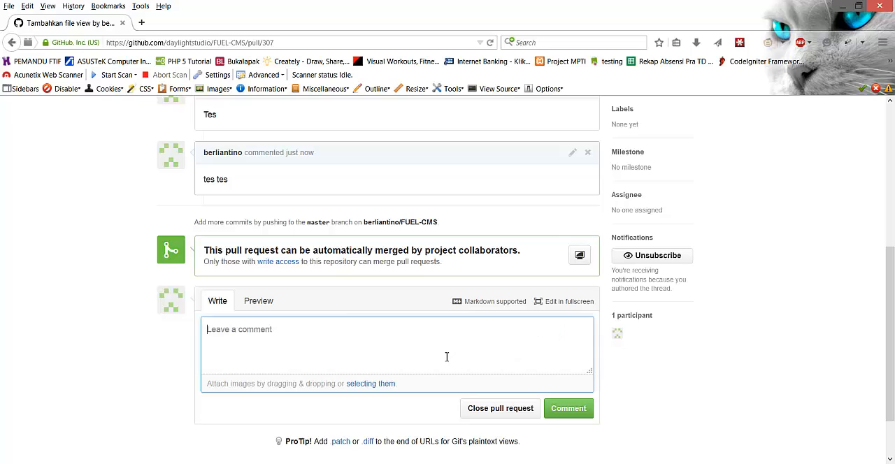
pyautogui.write(':smi')
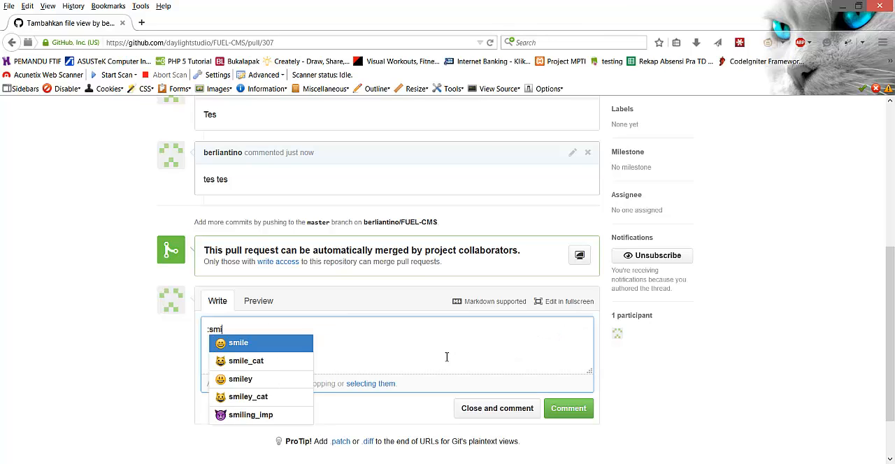
pyautogui.press('Down')
pyautogui.press('Down')
pyautogui.press('Down')
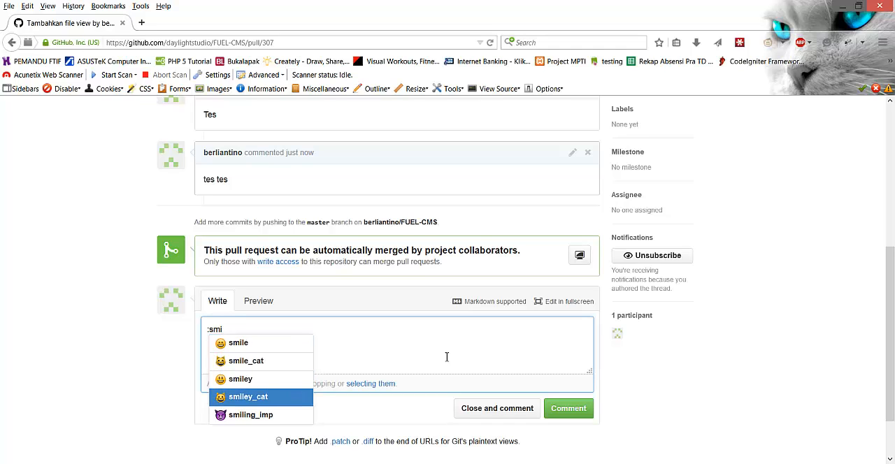
pyautogui.press('Return')
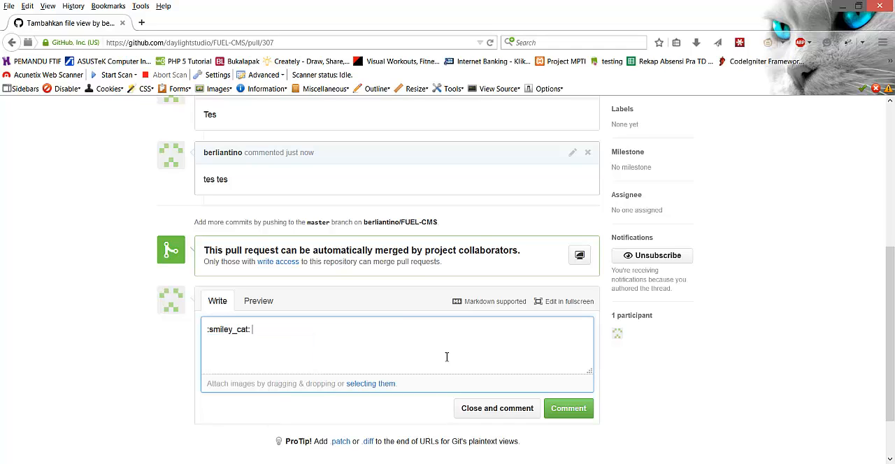
pyautogui.click(582, 409)
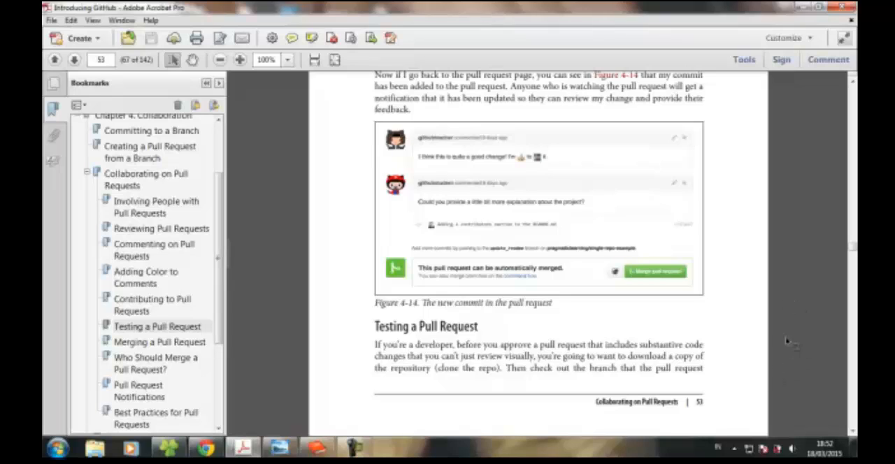
# - Read the "Testing a Pull Request" and "Merging a Pull Request" sections of Introducing GitHub in Adobe Acrobat Pro
pyautogui.scroll(-2, 784, 339)
pyautogui.scroll(1, 784, 339)
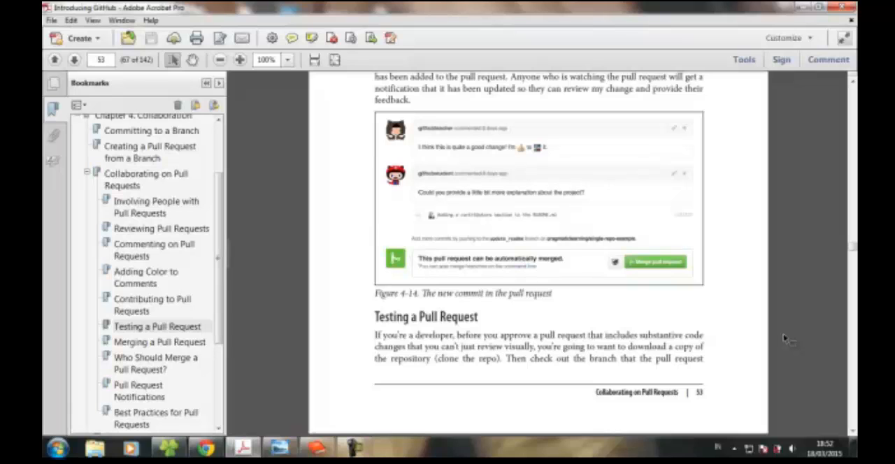
pyautogui.scroll(-5, 785, 339)
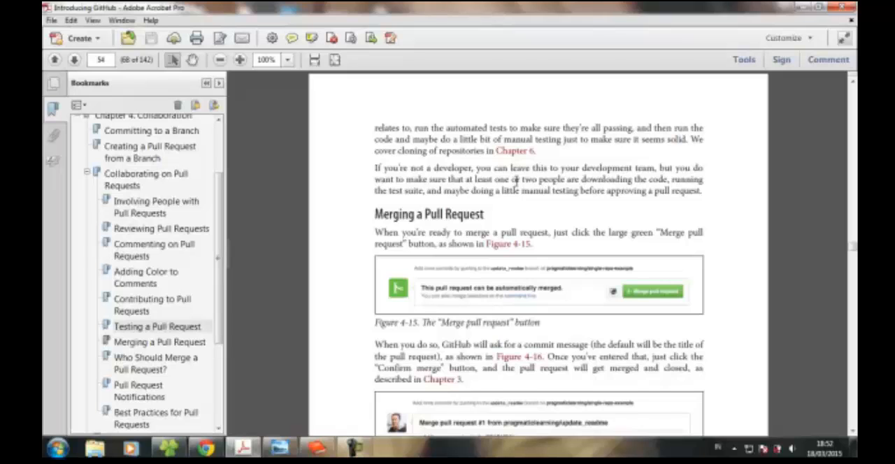
pyautogui.scroll(-3, 775, 221)
pyautogui.scroll(1, 775, 222)
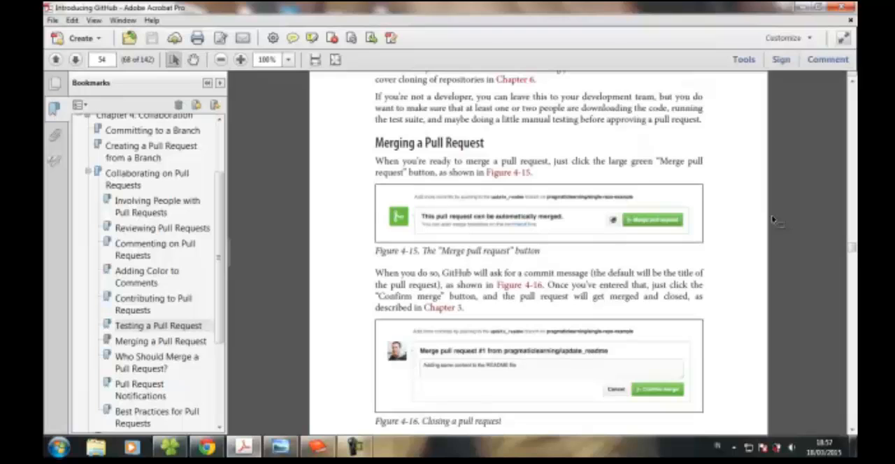
pyautogui.scroll(10, 773, 221)
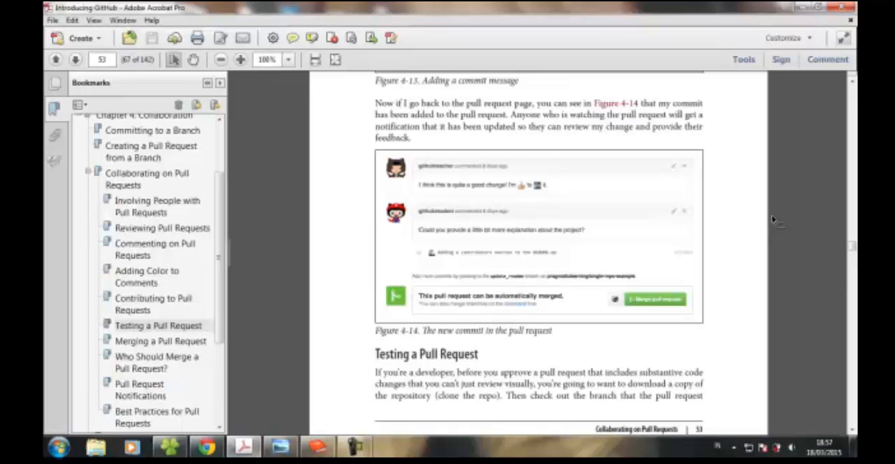
pyautogui.scroll(-10, 773, 221)
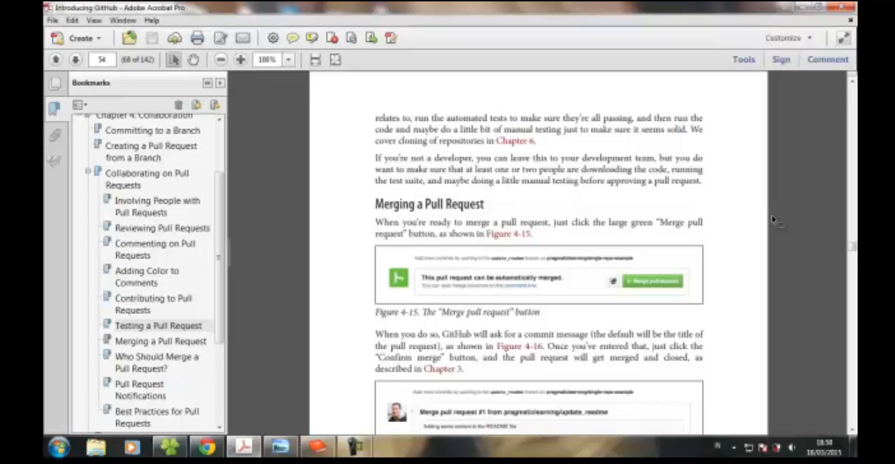
pyautogui.scroll(-1, 773, 220)
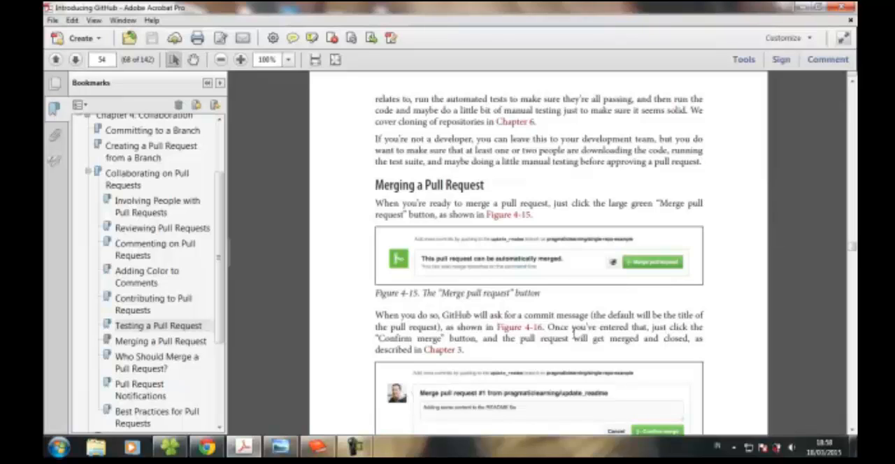
# - Switch to Chrome and examine the open pull request "Update bbb" #2, including its conversation and merge area
pyautogui.click(207, 448)
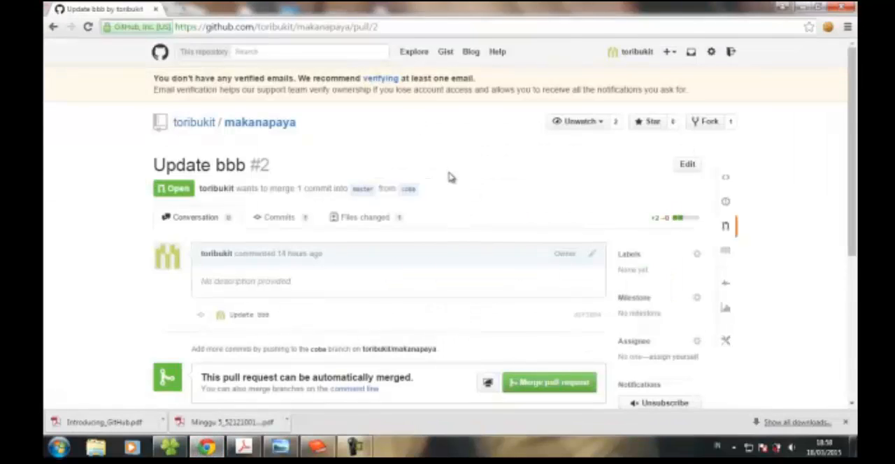
pyautogui.scroll(-1, 451, 178)
pyautogui.scroll(1, 451, 179)
pyautogui.scroll(-2, 451, 178)
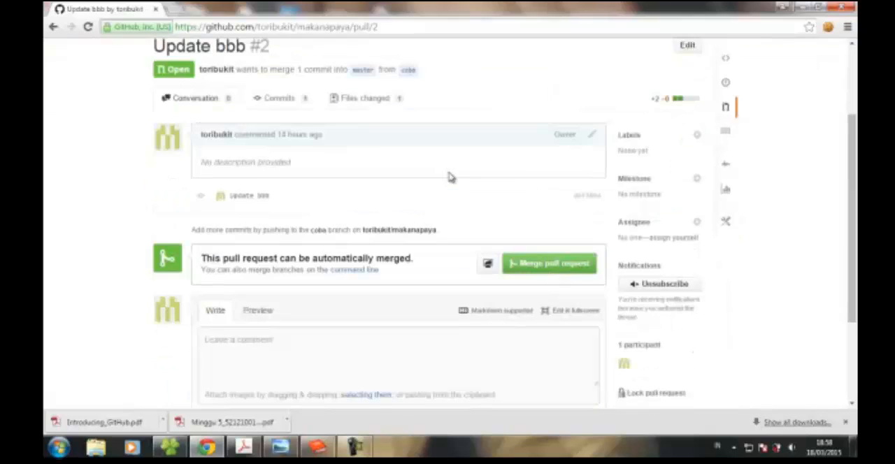
pyautogui.scroll(1, 451, 178)
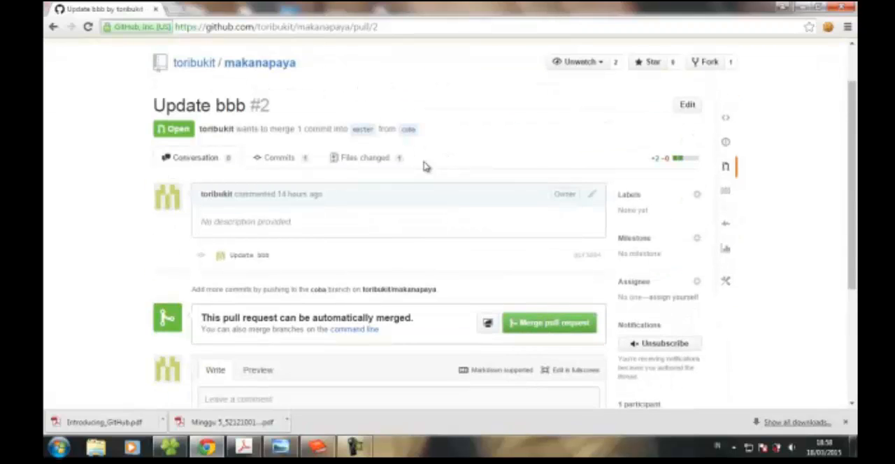
pyautogui.scroll(-1, 427, 169)
pyautogui.scroll(-1, 427, 169)
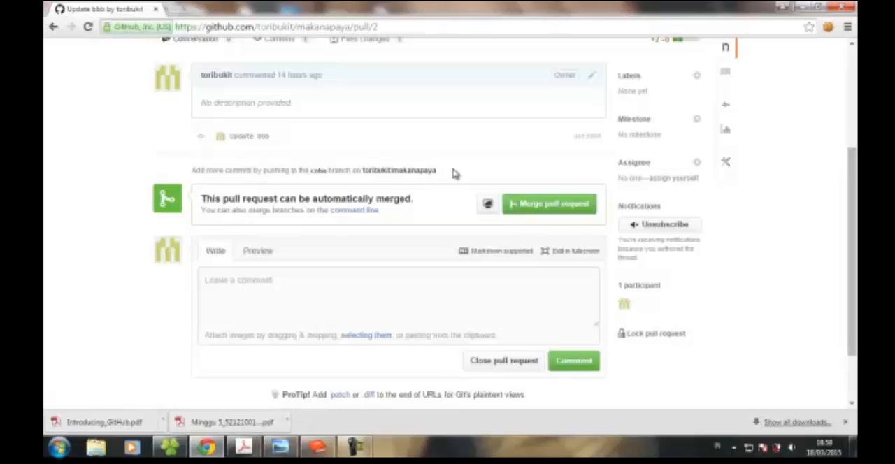
pyautogui.scroll(3, 453, 174)
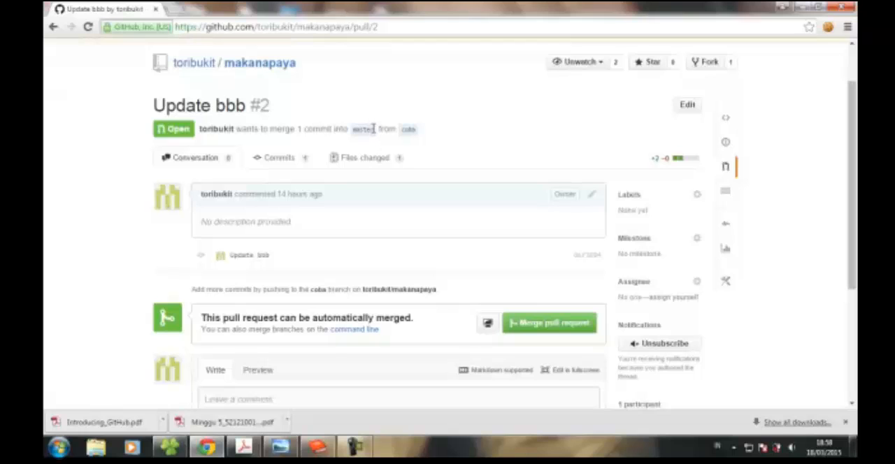
# - Glance at the book's merging section in Acrobat, and merge pull request #2 from coba into master with the message "Update bbb"
pyautogui.click(244, 448)
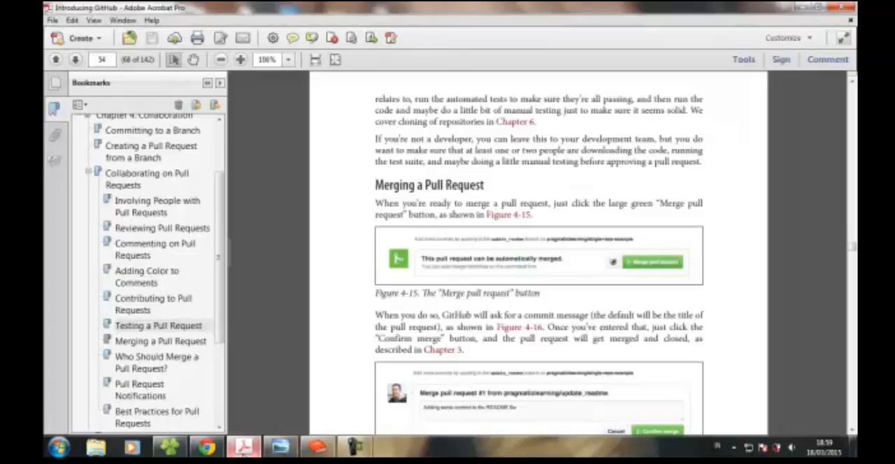
pyautogui.click(244, 447)
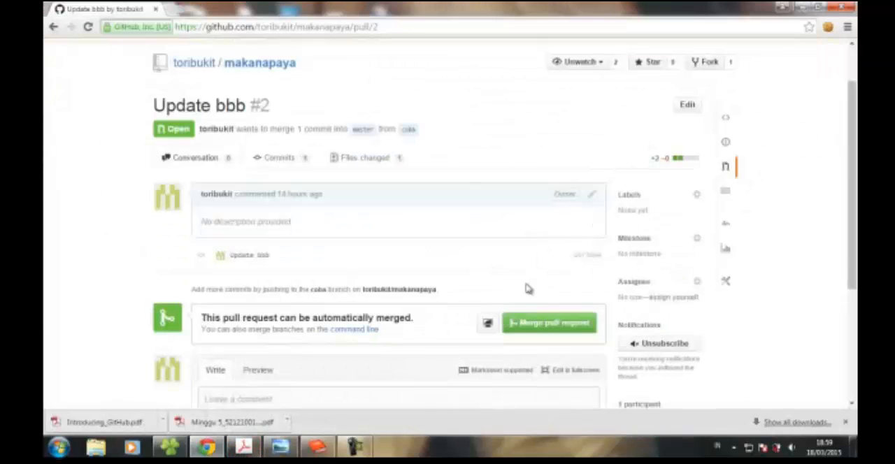
pyautogui.click(547, 327)
pyautogui.scroll(-3, 548, 327)
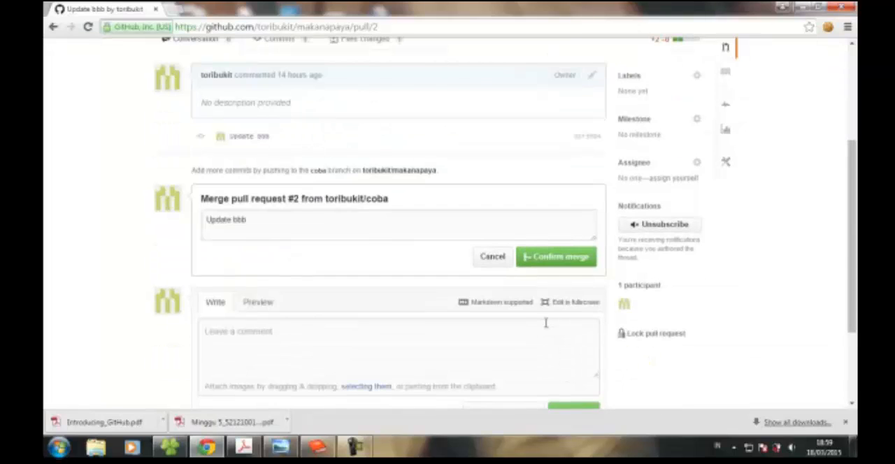
pyautogui.click(543, 265)
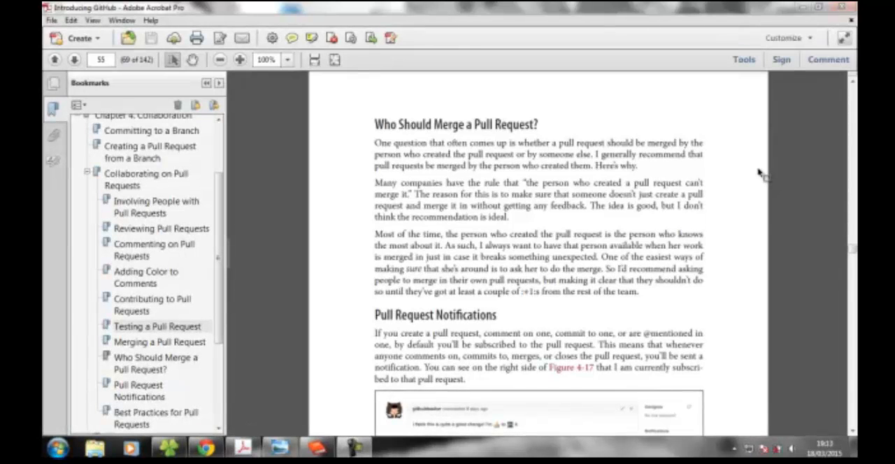
# - Read "Who Should Merge a Pull Request?" in Acrobat, marking the author's recommendation, the rule many companies have and the reason for it
pyautogui.scroll(2, 761, 174)
pyautogui.scroll(3, 760, 174)
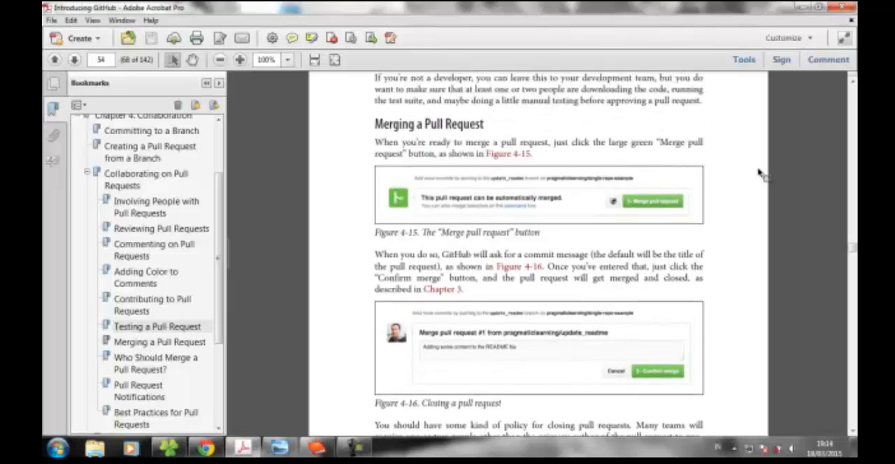
pyautogui.scroll(-10, 760, 173)
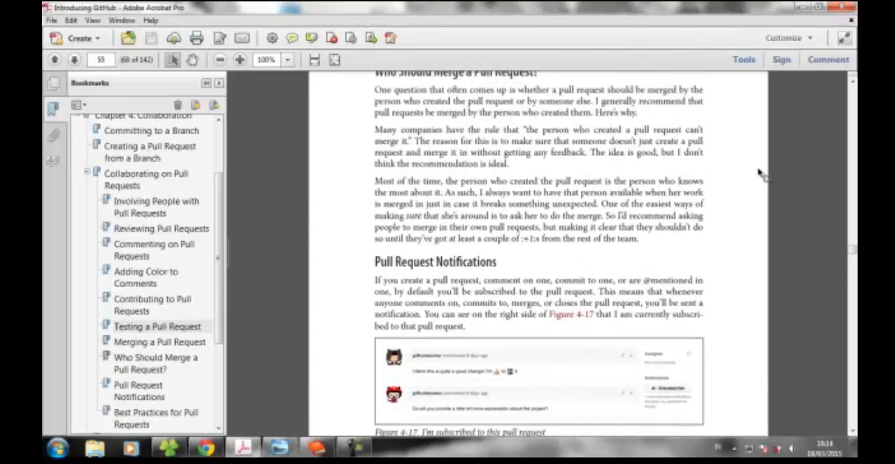
pyautogui.scroll(1, 761, 173)
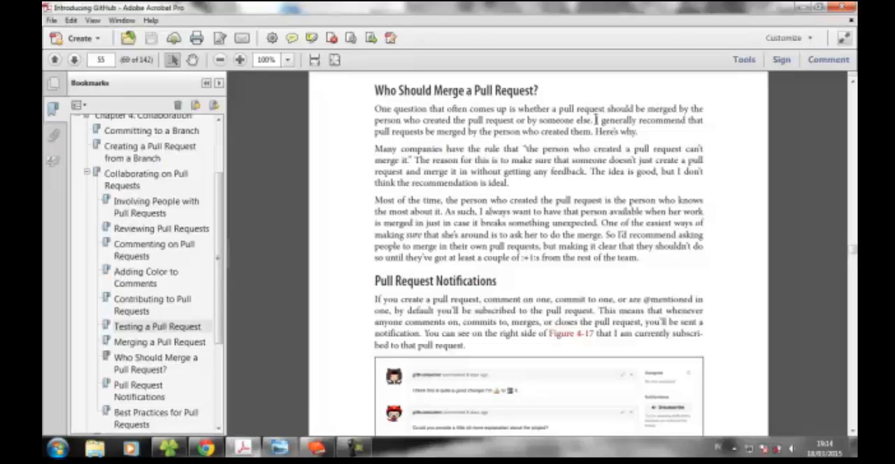
pyautogui.moveTo(596, 120); pyautogui.dragTo(596, 131)
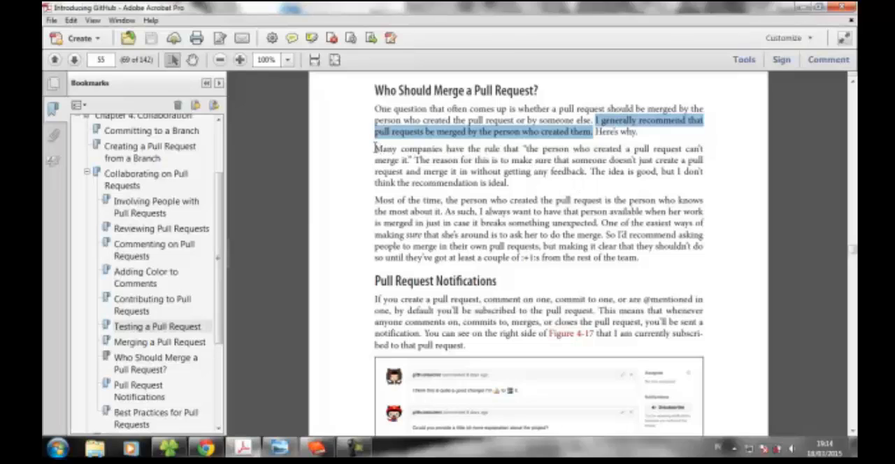
pyautogui.moveTo(375, 148); pyautogui.dragTo(407, 159)
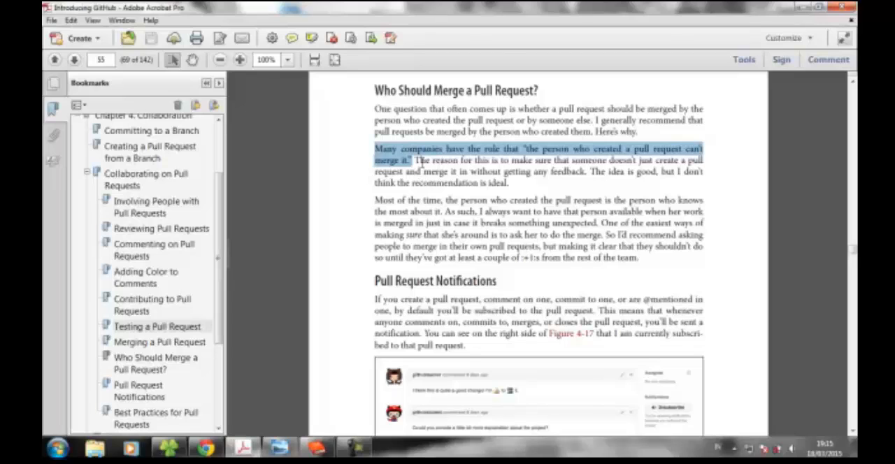
pyautogui.moveTo(416, 160); pyautogui.dragTo(591, 172)
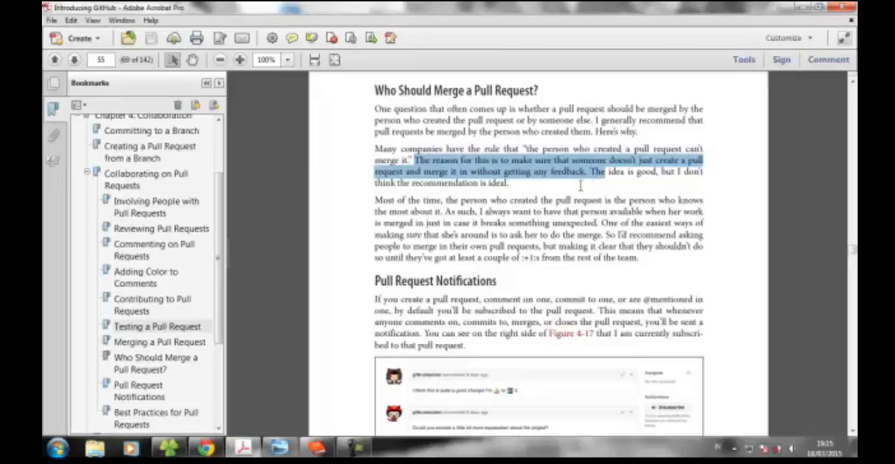
pyautogui.click(581, 186)
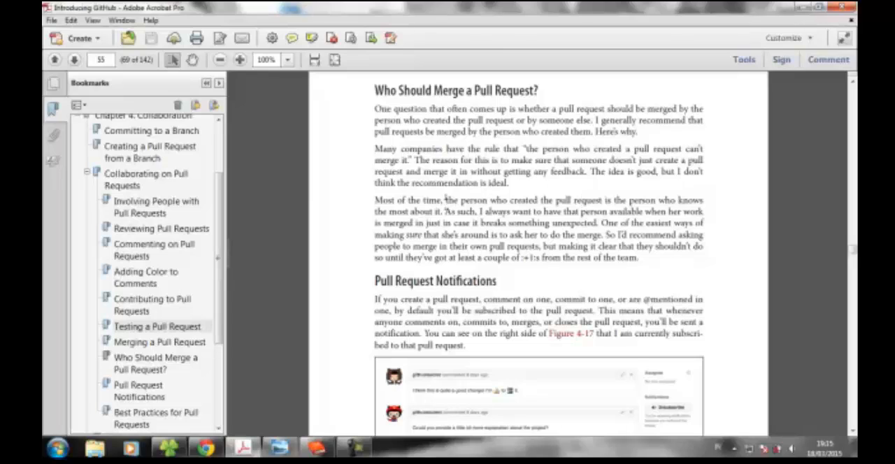
# - Mark why the pull request's creator should merge it: knowing the most about it, and being available "just in case it breaks something unexpected"
pyautogui.moveTo(445, 200); pyautogui.dragTo(443, 211)
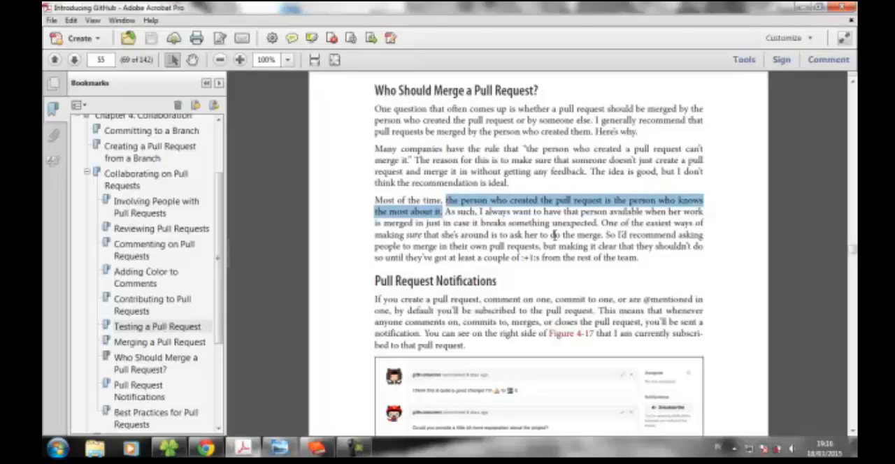
pyautogui.moveTo(427, 223); pyautogui.dragTo(600, 222)
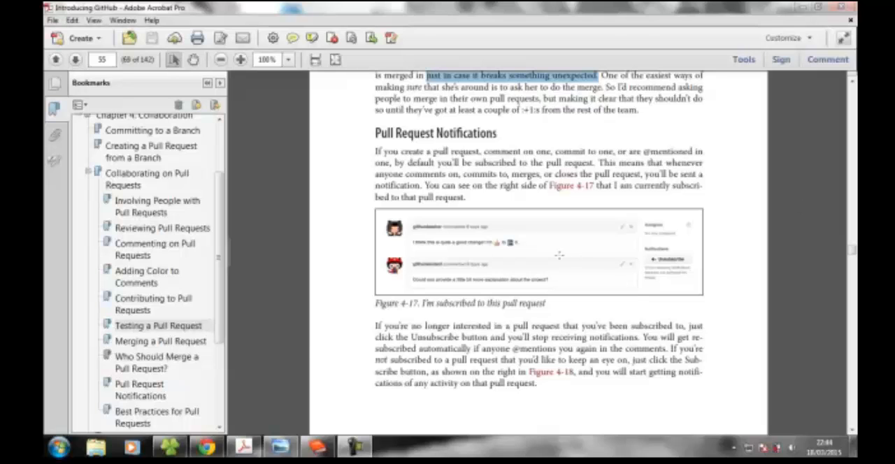
# - Switch to Chrome and unsubscribe from notifications for the merged pull request "Update bbb" #2
pyautogui.click(207, 448)
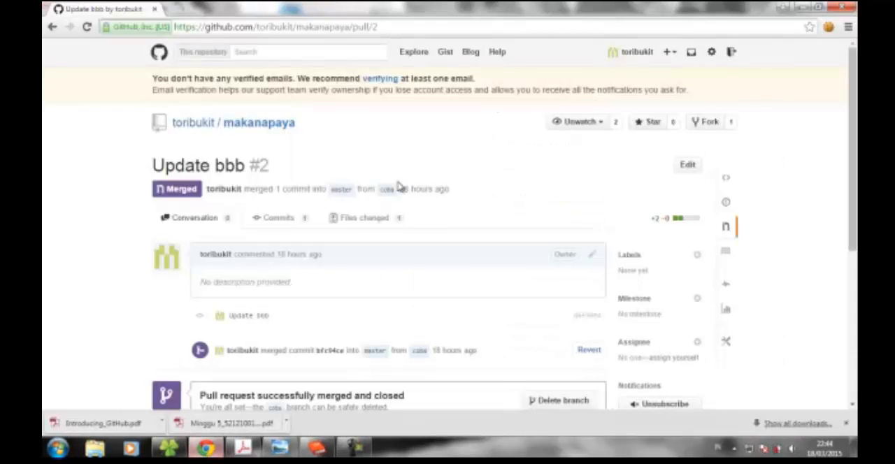
pyautogui.scroll(-3, 465, 235)
pyautogui.scroll(2, 466, 235)
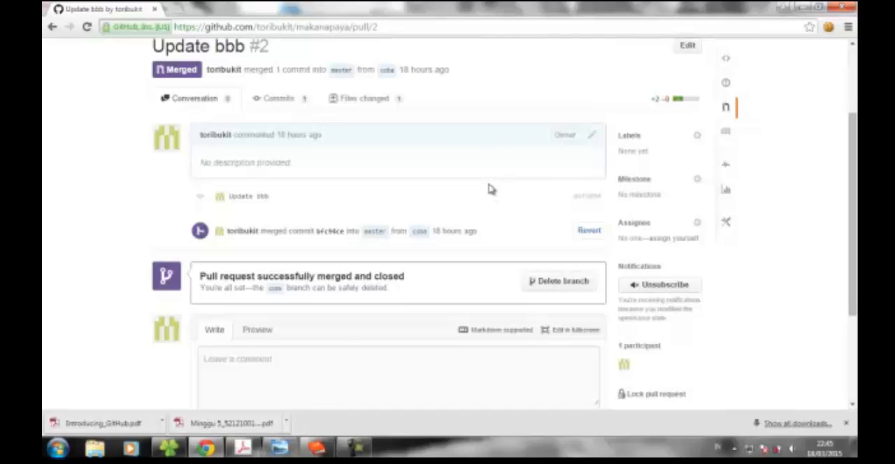
pyautogui.click(684, 288)
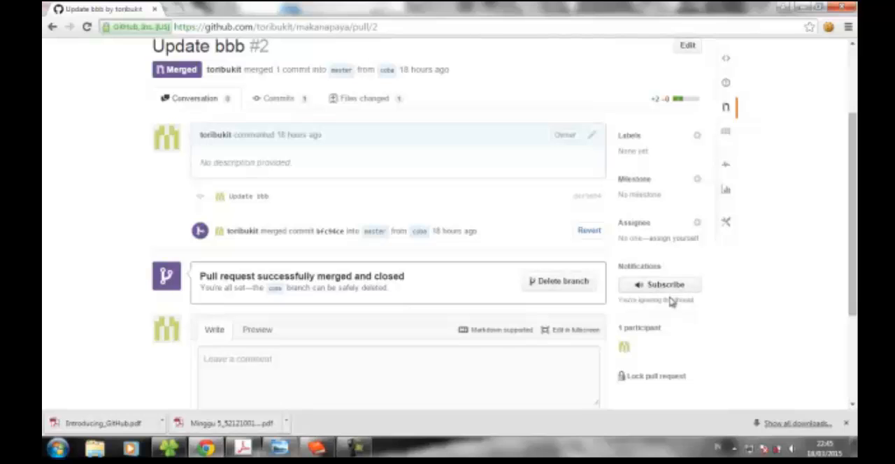
# - Switch to Acrobat and mark "you want to fix a bug or add a new feature" under "Best Practices for Pull Requests"
pyautogui.click(242, 448)
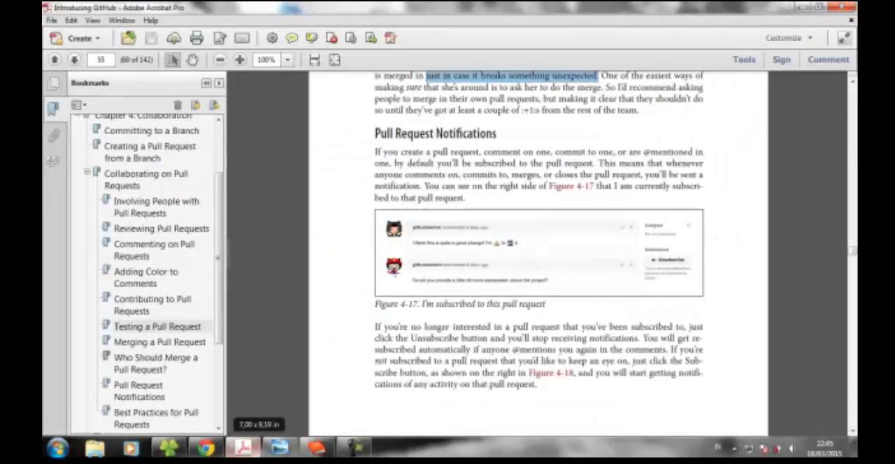
pyautogui.scroll(-10, 394, 269)
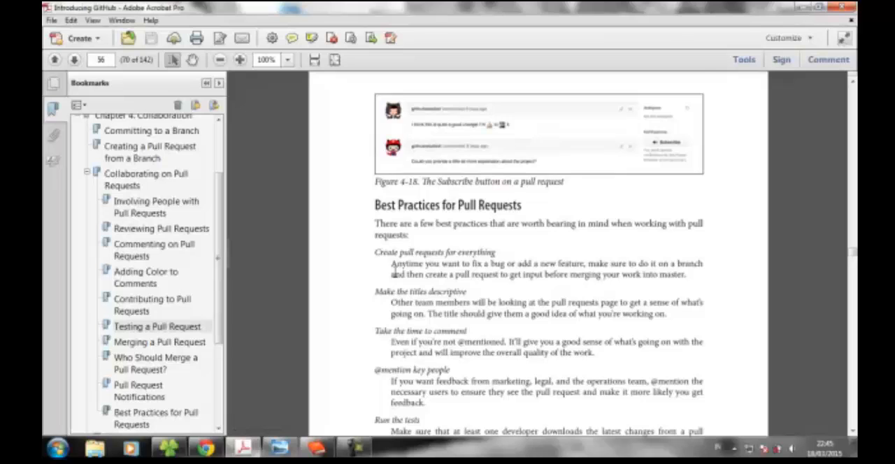
pyautogui.scroll(-3, 394, 269)
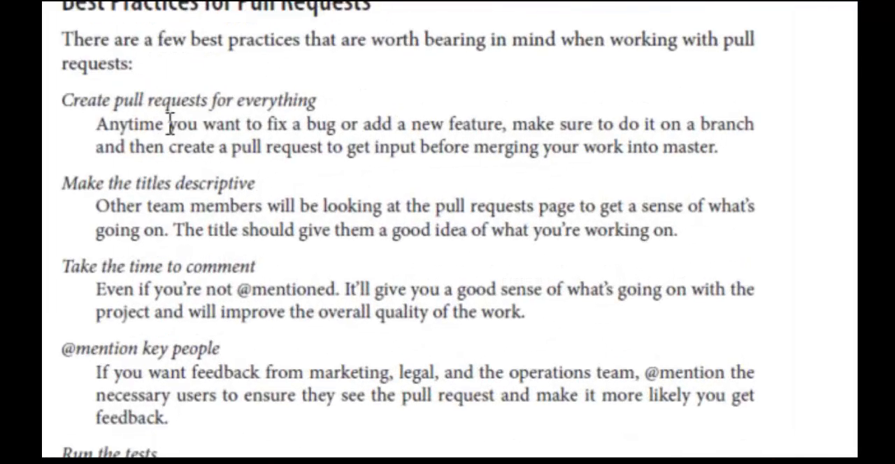
pyautogui.moveTo(424, 187); pyautogui.dragTo(469, 189)
pyautogui.moveTo(256, 126); pyautogui.dragTo(473, 126)
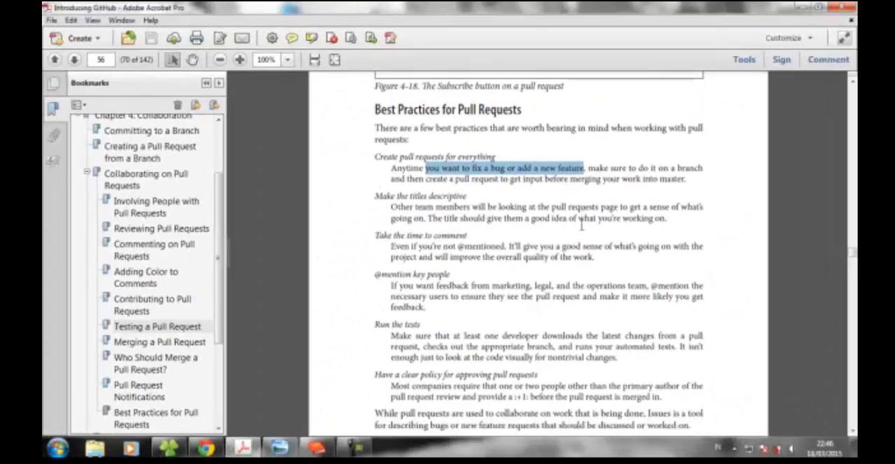
# - Read the remaining pull request best practices and look over the start of the Issues section, including "Creating a New Issue"
pyautogui.scroll(-1, 498, 240)
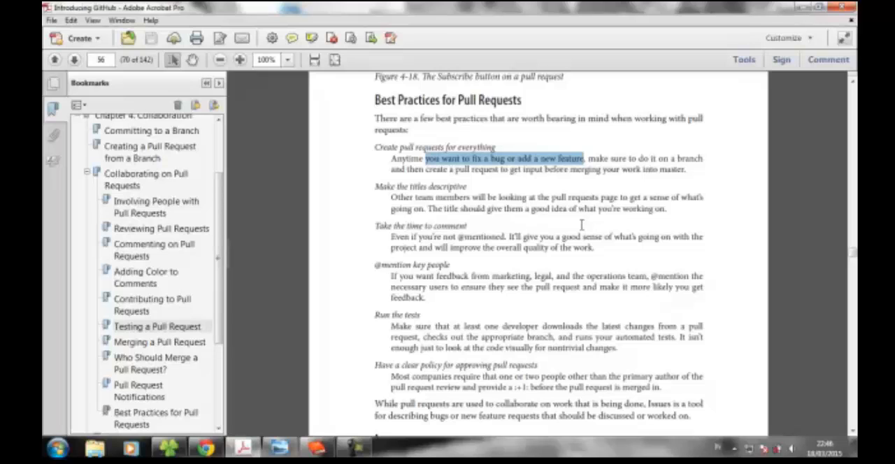
pyautogui.scroll(-1, 581, 225)
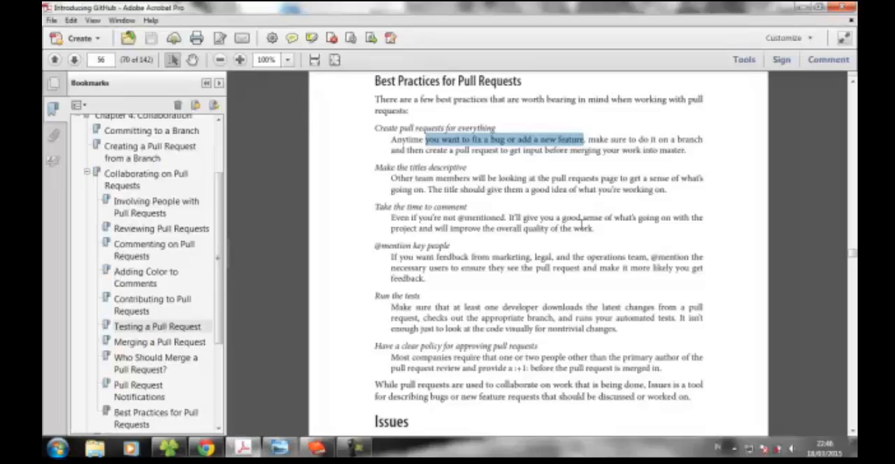
pyautogui.scroll(-2, 582, 221)
pyautogui.scroll(-1, 582, 225)
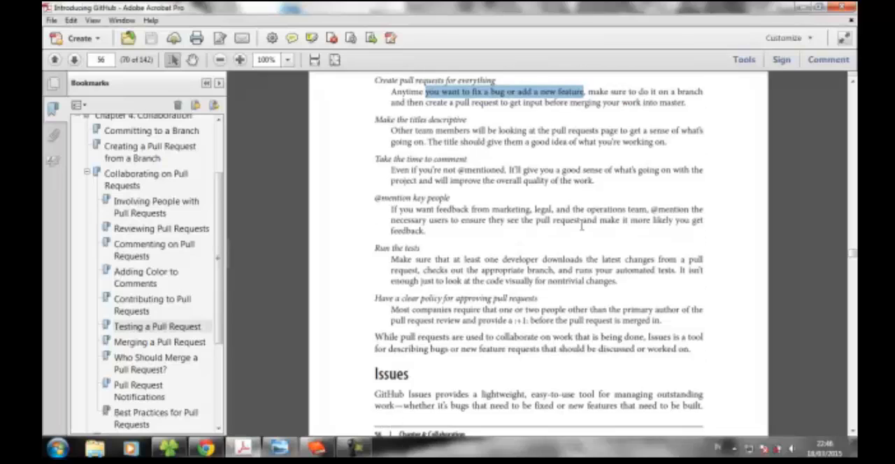
pyautogui.scroll(-1, 581, 224)
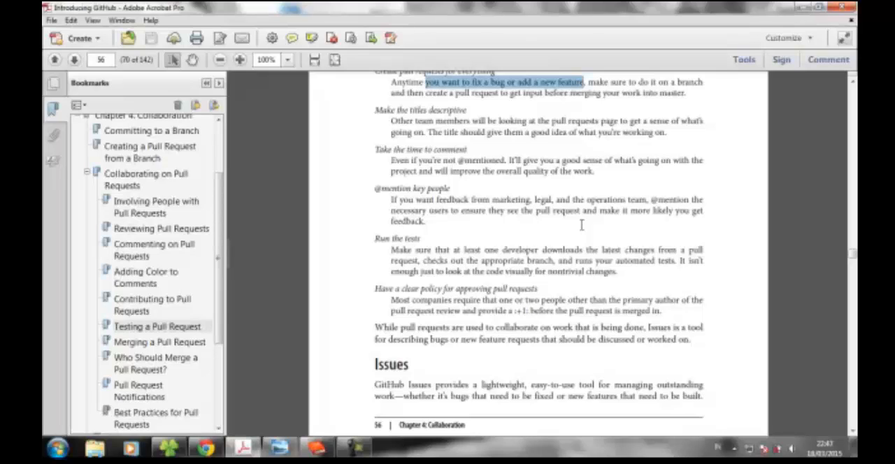
pyautogui.scroll(-1, 582, 224)
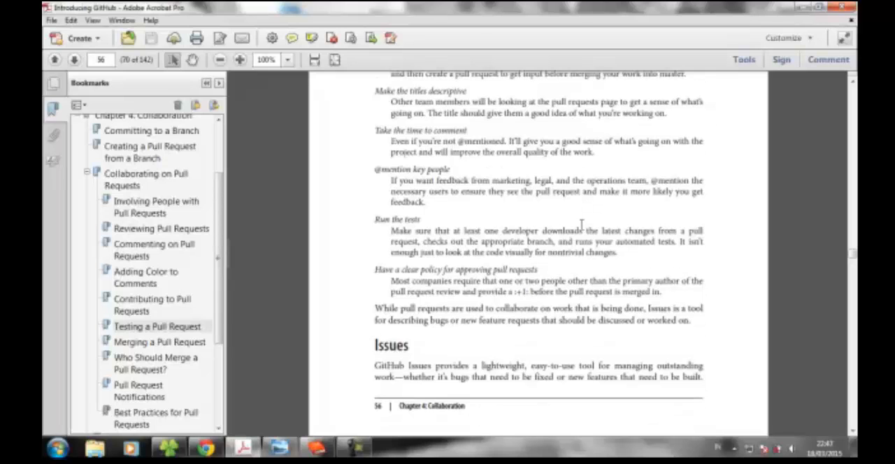
pyautogui.scroll(-5, 581, 224)
pyautogui.scroll(-2, 581, 225)
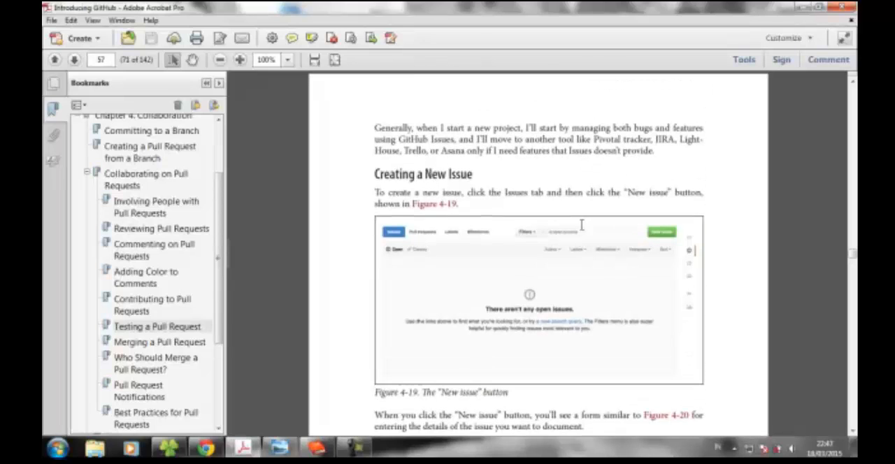
pyautogui.scroll(10, 581, 225)
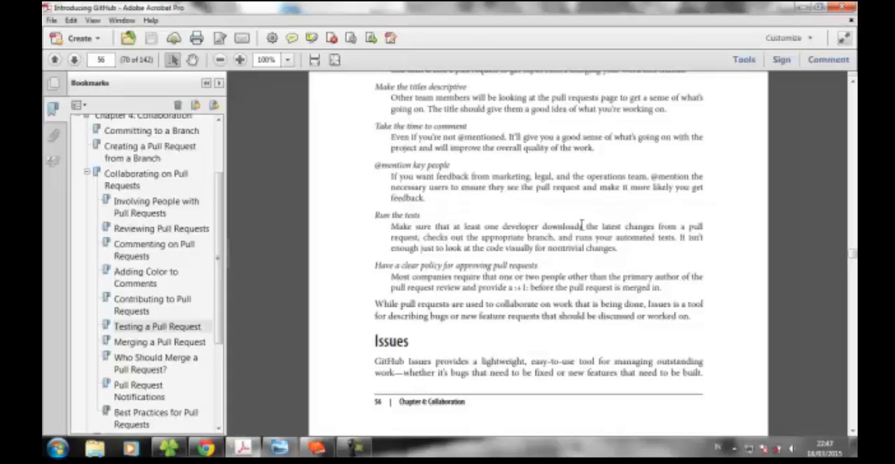
pyautogui.scroll(-5, 581, 225)
pyautogui.scroll(5, 581, 224)
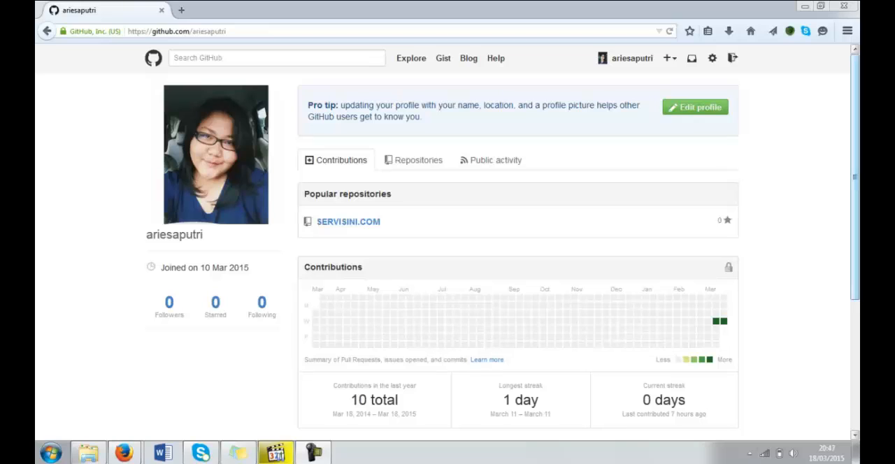
# - In Firefox, open the SERVISINI.COM repository from the GitHub profile's repositories and show its issues
pyautogui.click(424, 170)
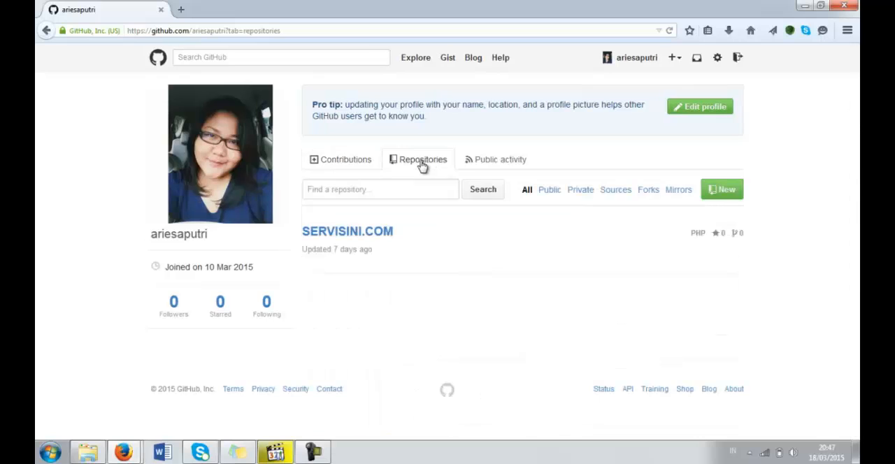
pyautogui.click(382, 237)
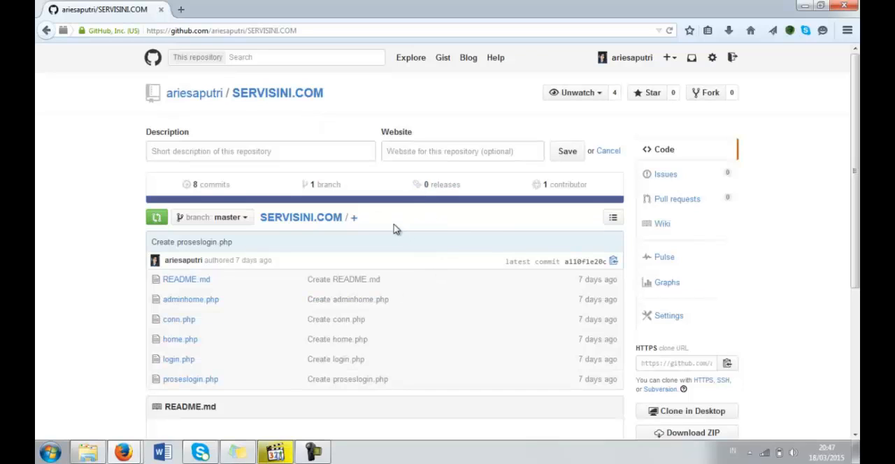
pyautogui.click(663, 179)
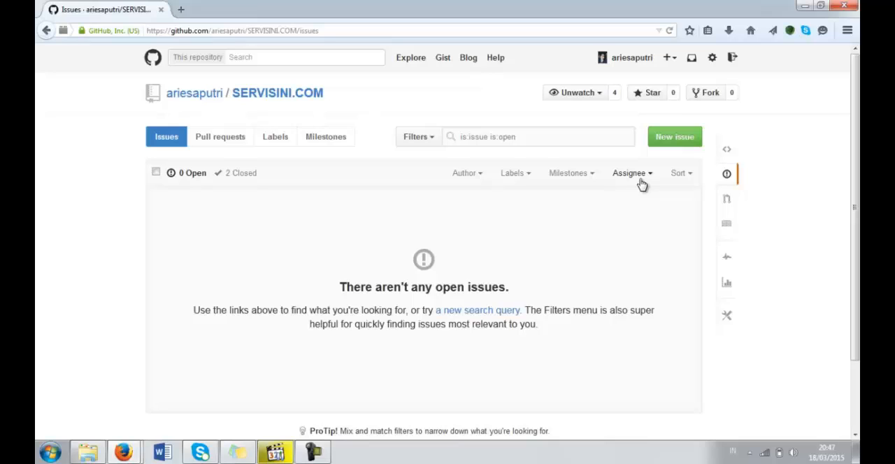
# - Start a new issue in SERVISINI.COM with the title "Gagal Upload Gambar"
pyautogui.click(688, 144)
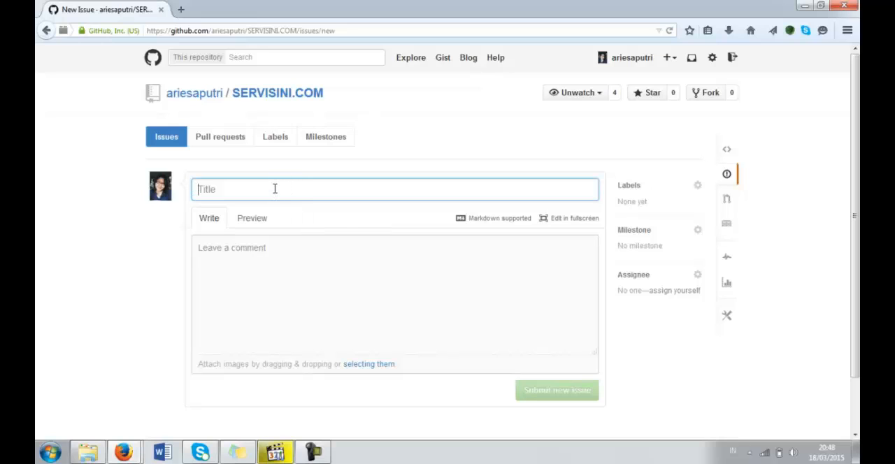
pyautogui.click(271, 259)
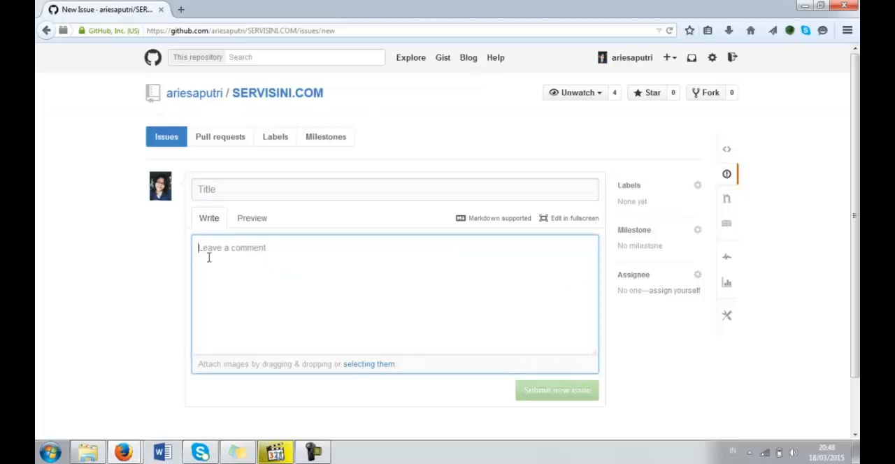
pyautogui.click(260, 189)
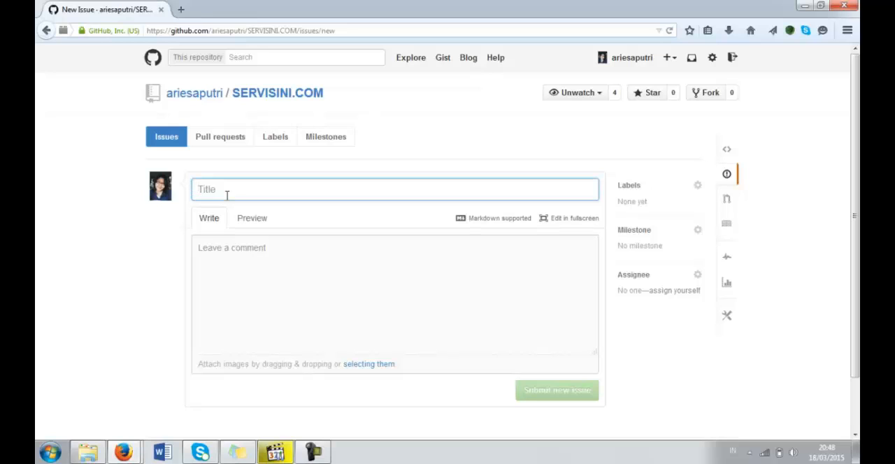
pyautogui.write('G')
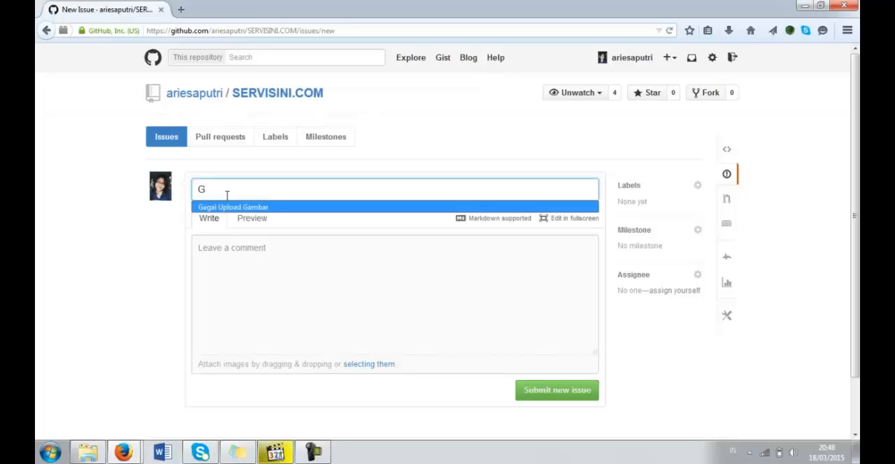
pyautogui.click(260, 208)
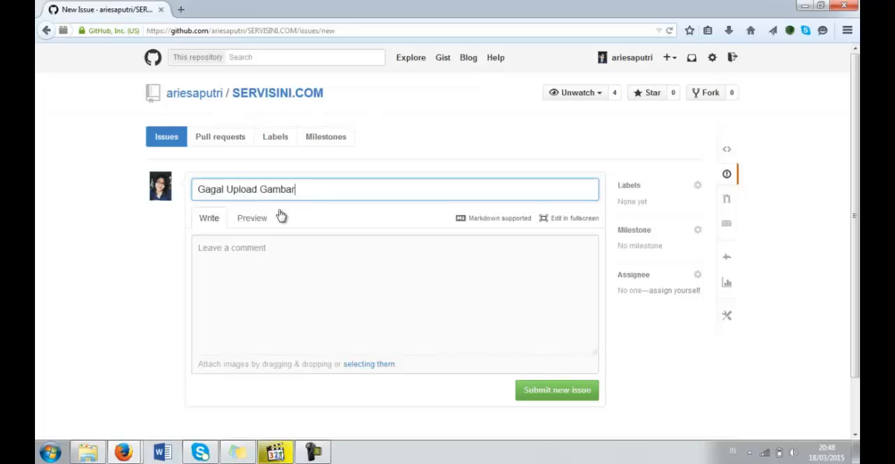
# - Describe the issue as "gagal dalam mengupload gambar dengan ukuran lebih dari 5 mb" and submit it
pyautogui.click(243, 258)
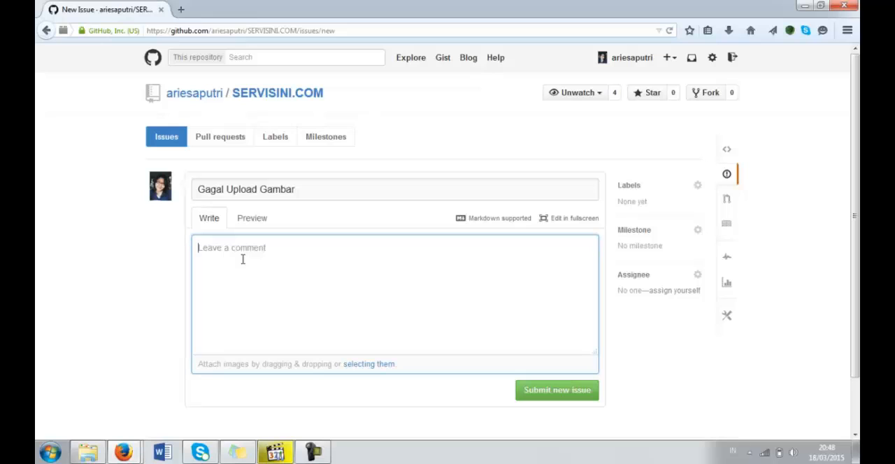
pyautogui.write('h')
pyautogui.press('BackSpace')
pyautogui.write('gagal dalam mengupload gamba')
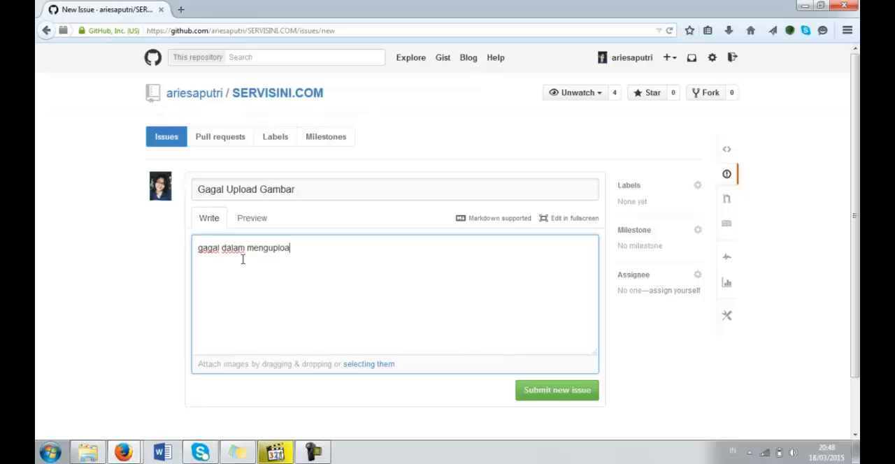
pyautogui.write('r den')
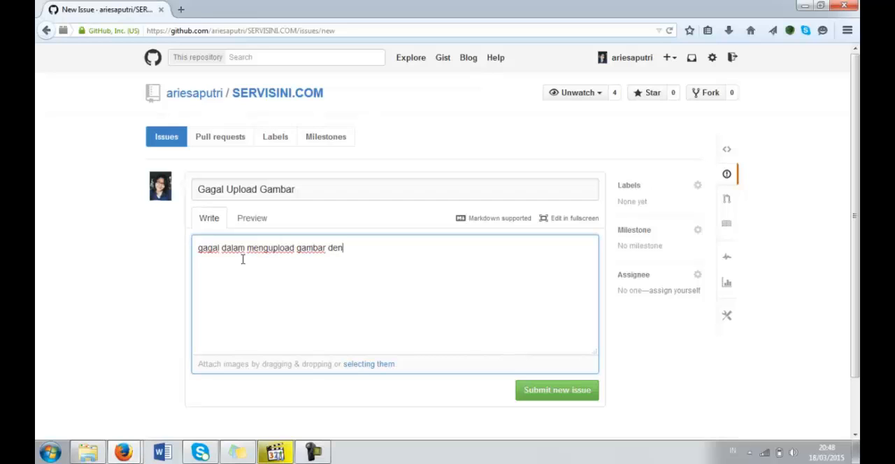
pyautogui.write('gan ukuran l')
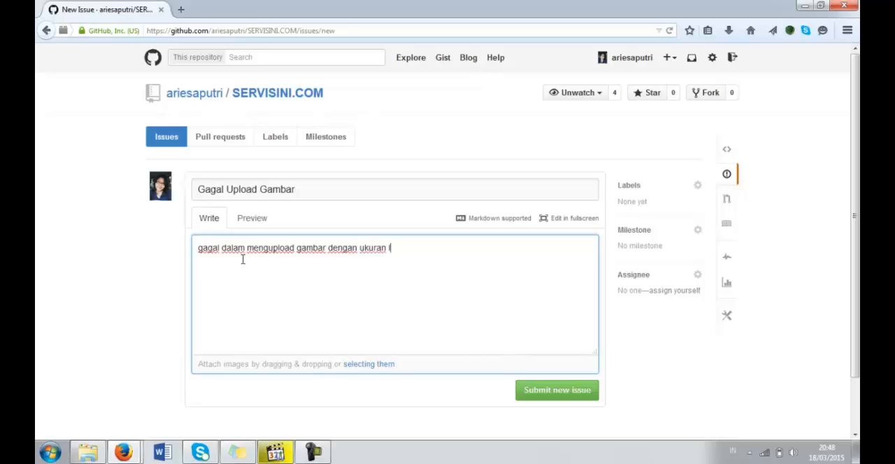
pyautogui.write('ebih dari 5 mb')
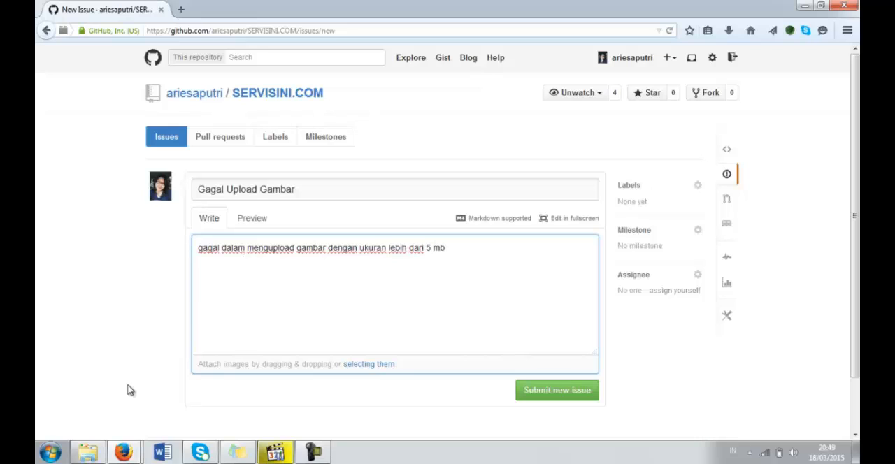
pyautogui.click(560, 395)
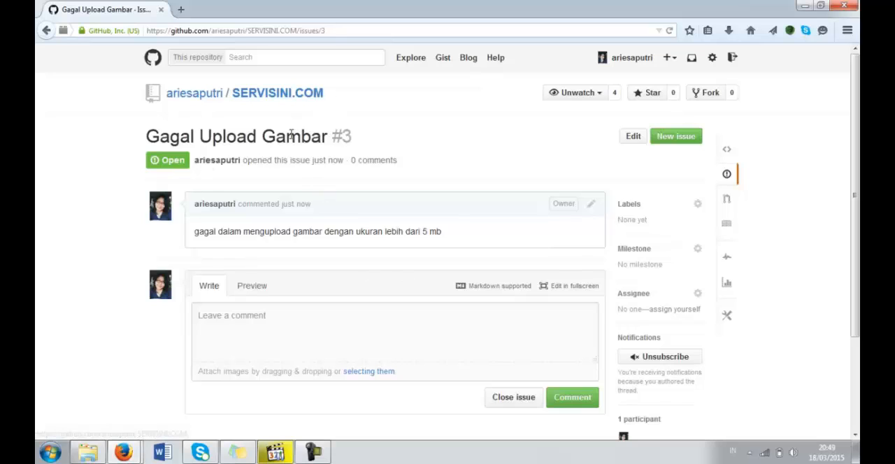
# - Start a new milestone in the SERVISINI.COM repository with the title "requirement elicitation"
pyautogui.click(290, 95)
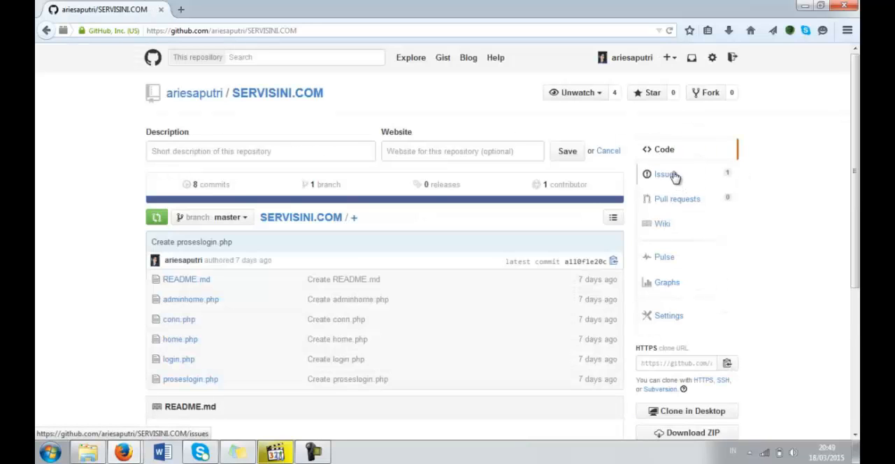
pyautogui.click(665, 175)
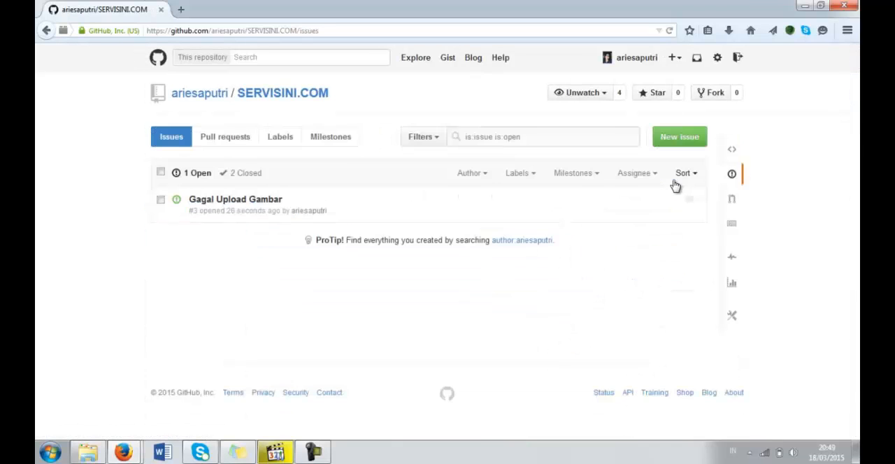
pyautogui.click(331, 143)
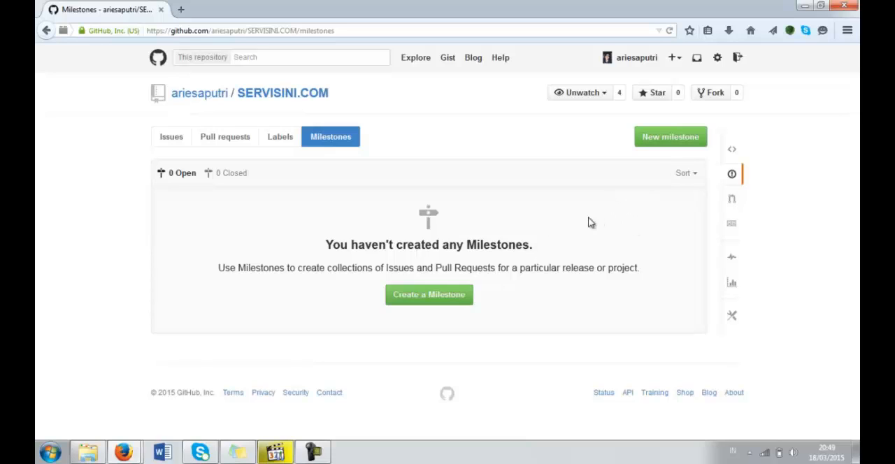
pyautogui.click(659, 146)
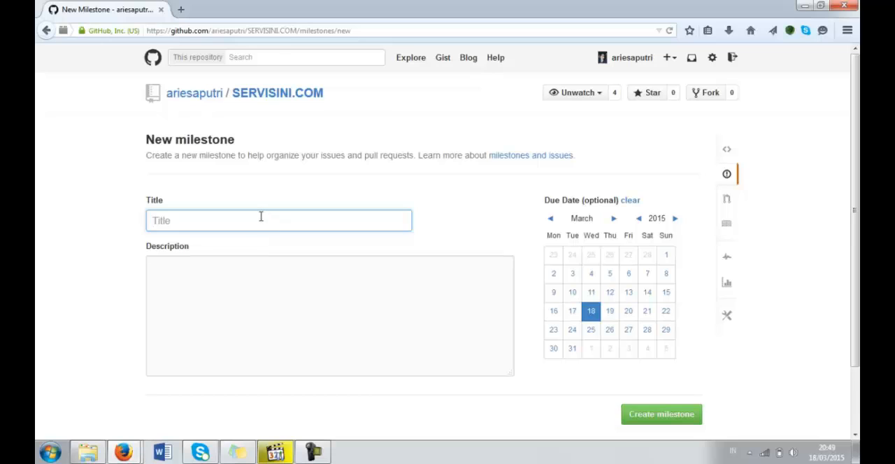
pyautogui.click(246, 273)
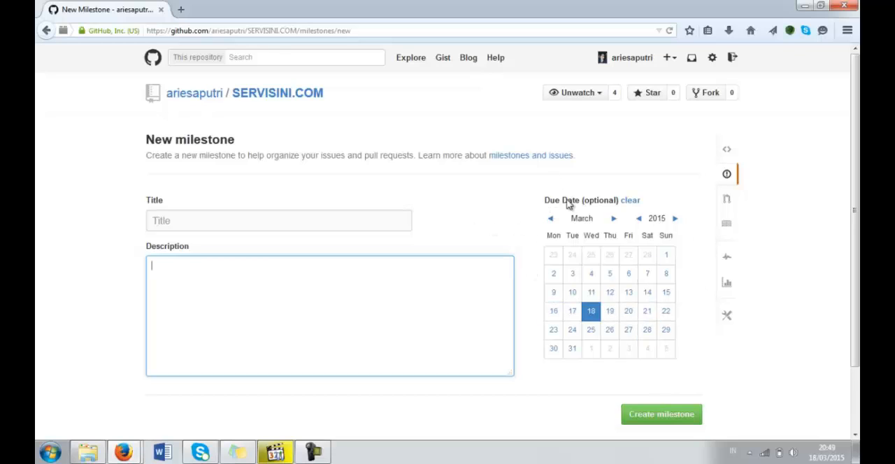
pyautogui.click(304, 220)
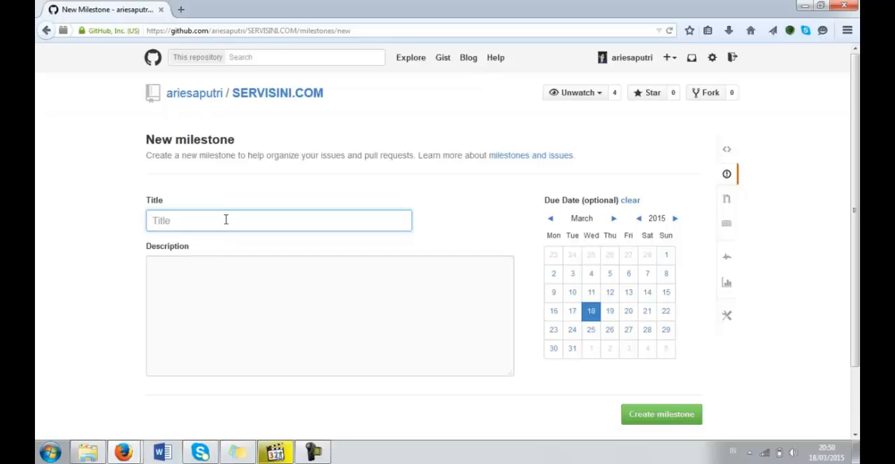
pyautogui.write('re')
pyautogui.write('quit')
pyautogui.write('rement')
pyautogui.write(' elicitation')
# - Describe the milestone in two dashed lines: "interview dengan pihak client" and "menyebar kuesioner"
pyautogui.click(188, 270)
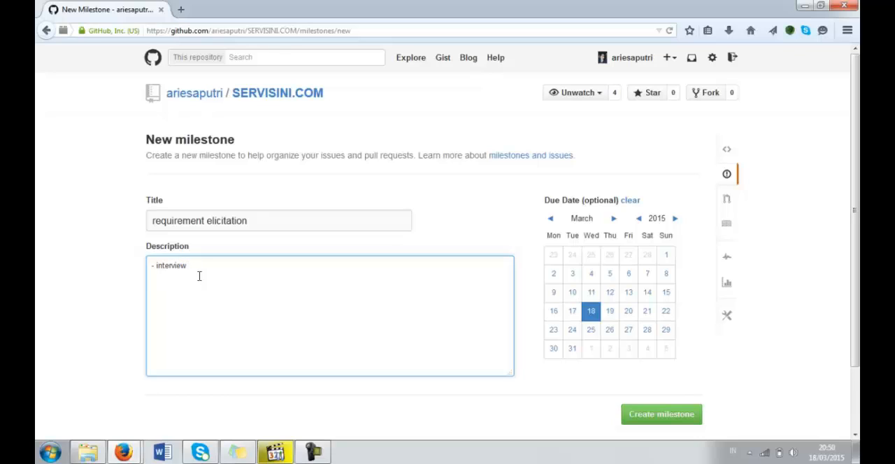
pyautogui.write('n ')
pyautogui.write('pihak')
pyautogui.write('k')
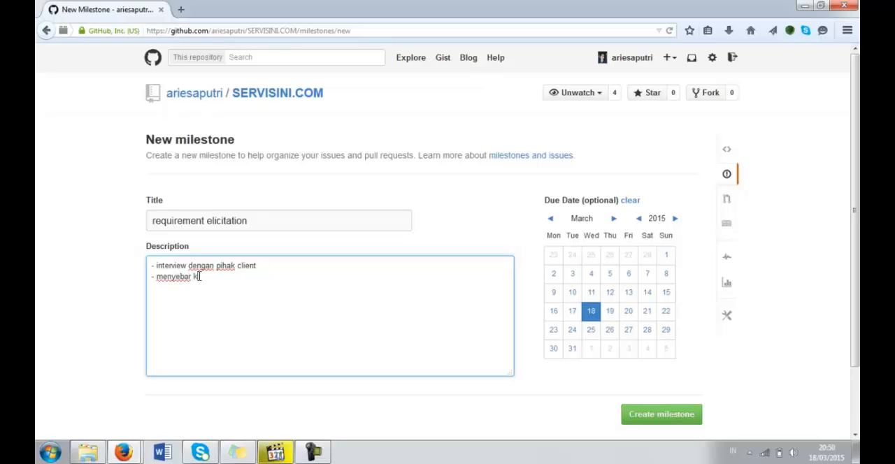
pyautogui.write('ionerues')
pyautogui.moveTo(243, 281); pyautogui.dragTo(201, 278)
pyautogui.press('BackSpace')
# - Set the milestone's due date to March 21, 2015 and create the milestone
pyautogui.click(344, 224)
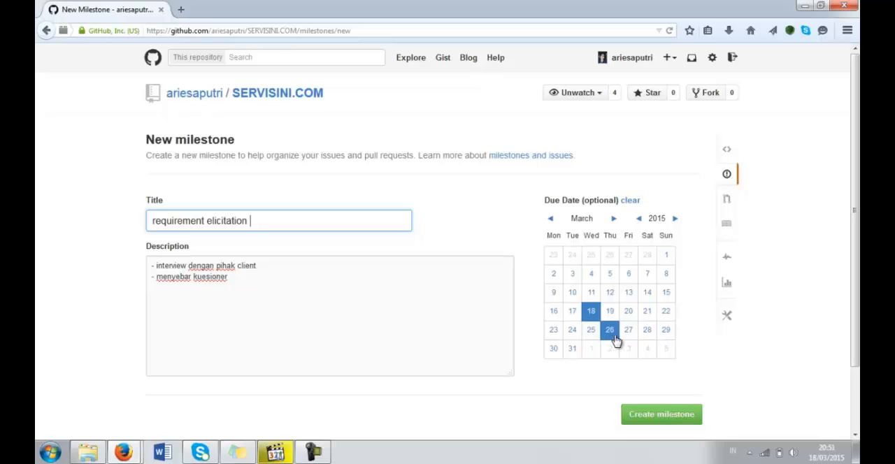
pyautogui.click(652, 320)
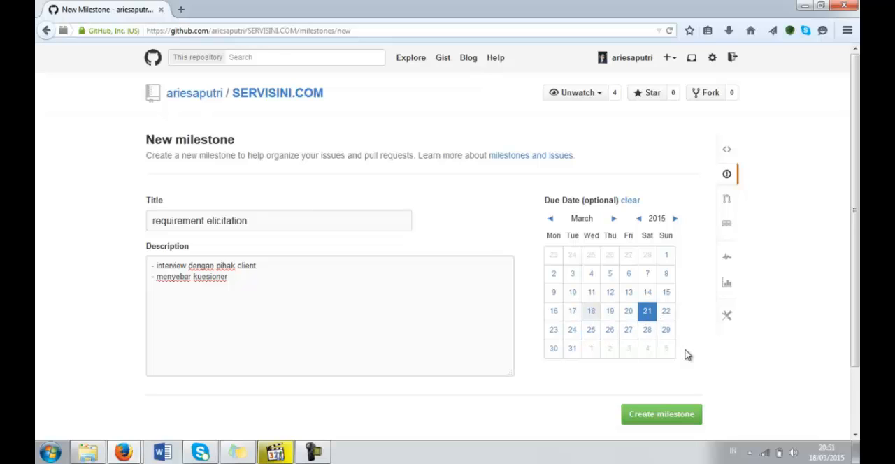
pyautogui.click(670, 421)
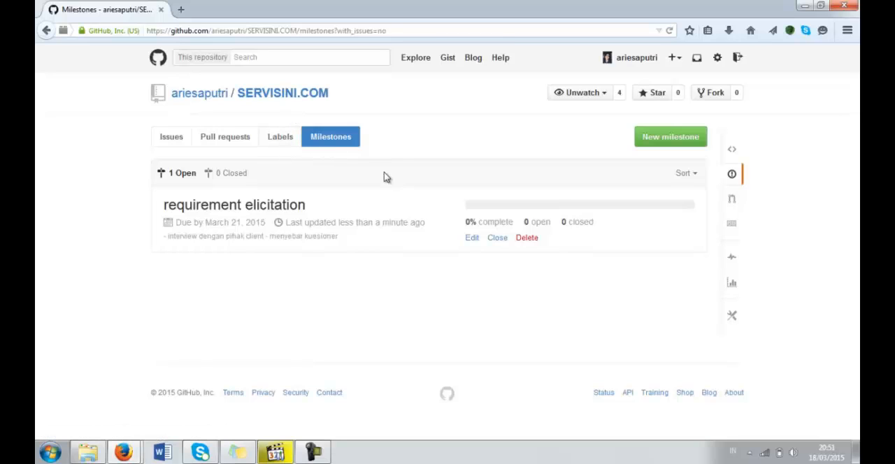
# - Create a repository label named "features" in yellow (#fbca04)
pyautogui.click(284, 142)
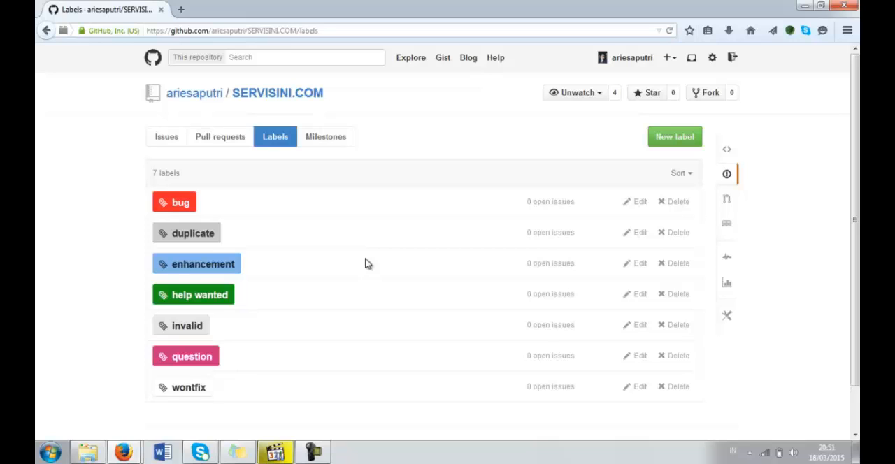
pyautogui.click(675, 143)
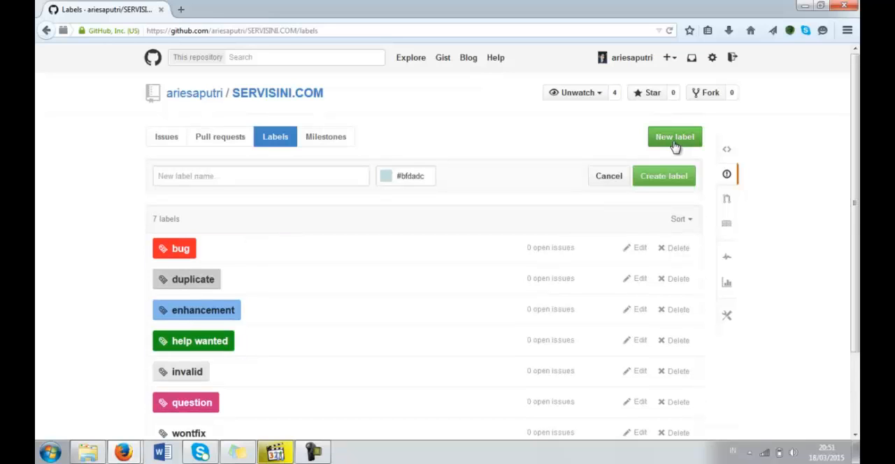
pyautogui.click(270, 175)
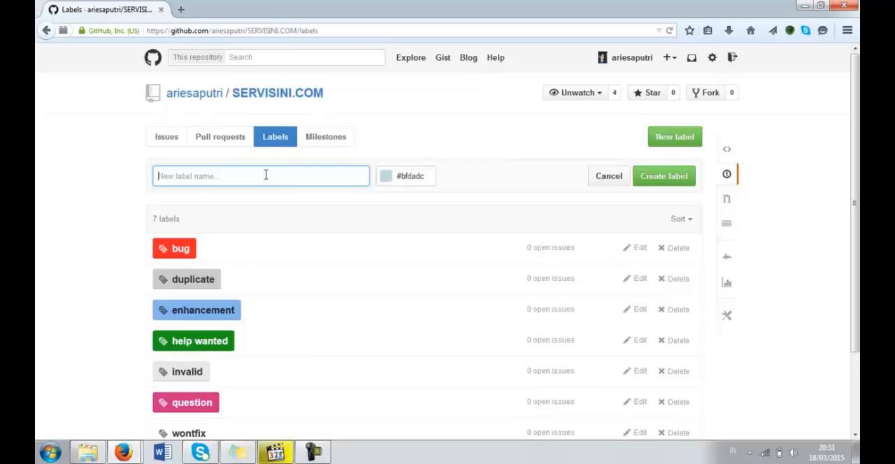
pyautogui.write('features')
pyautogui.click(390, 183)
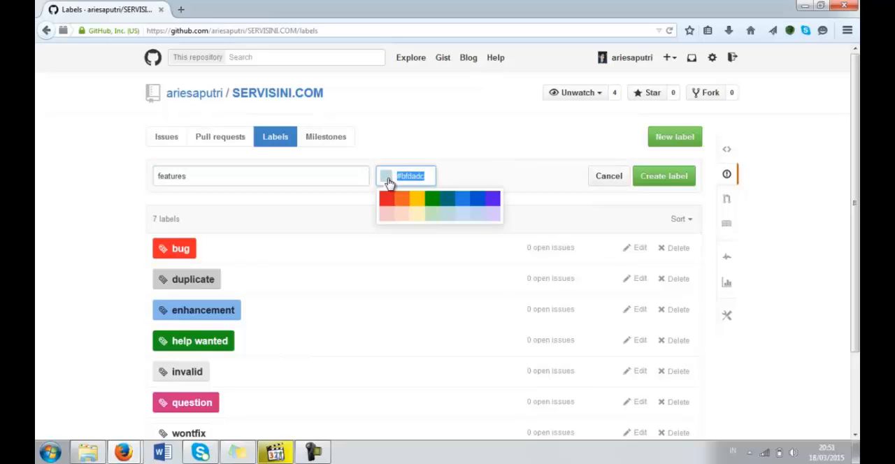
pyautogui.click(419, 201)
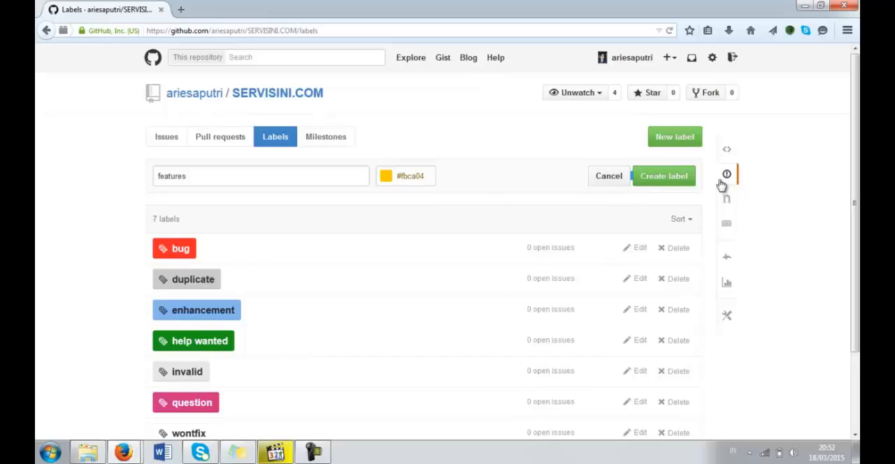
pyautogui.click(659, 184)
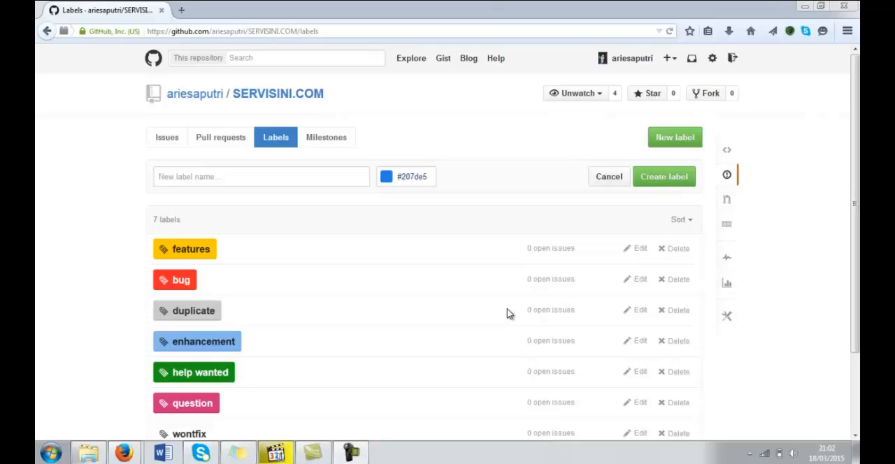
# - Rename the "features" label to "upload features" and save it, and delete that label from the repository
pyautogui.click(642, 253)
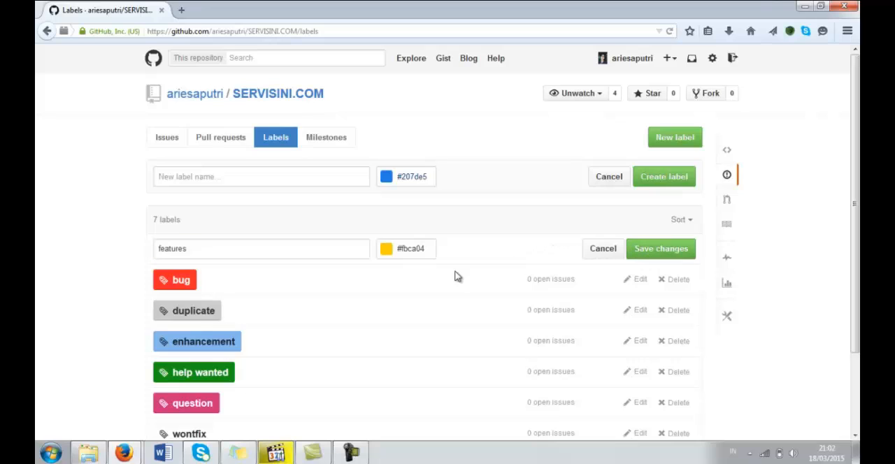
pyautogui.click(248, 247)
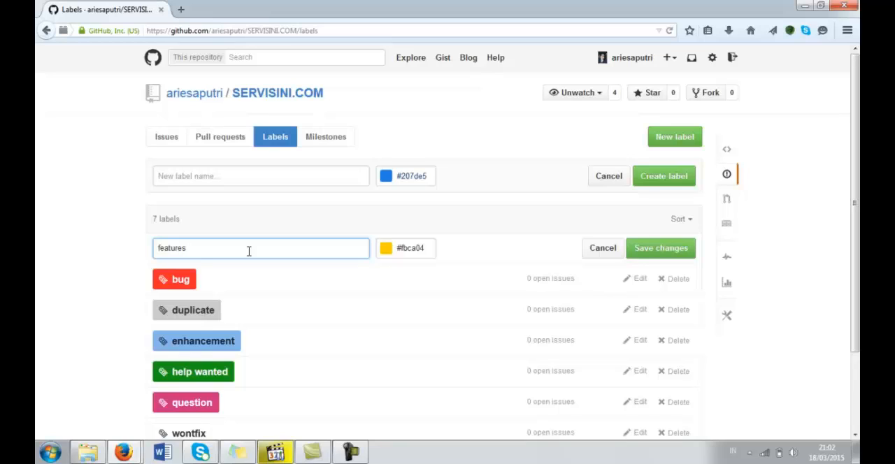
pyautogui.press('BackSpace')
pyautogui.press('BackSpace')
pyautogui.press('BackSpace')
pyautogui.press('BackSpace')
pyautogui.press('BackSpace')
pyautogui.press('BackSpace')
pyautogui.press('BackSpace')
pyautogui.press('BackSpace')
pyautogui.write('upload')
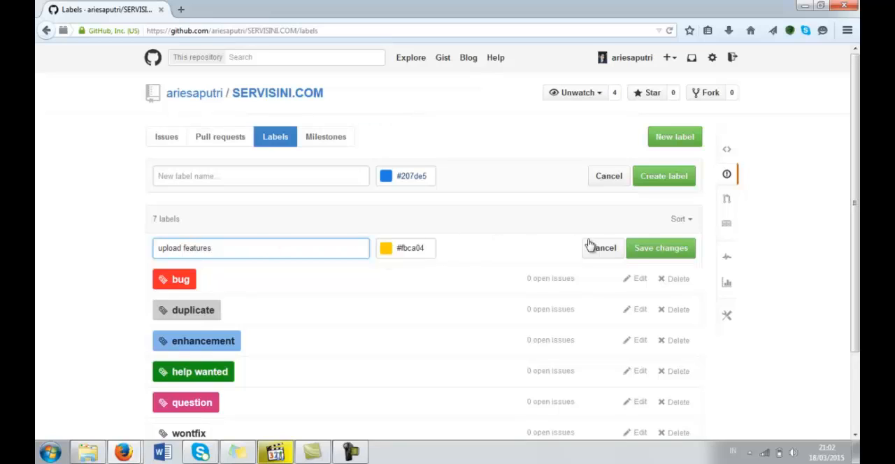
pyautogui.click(663, 256)
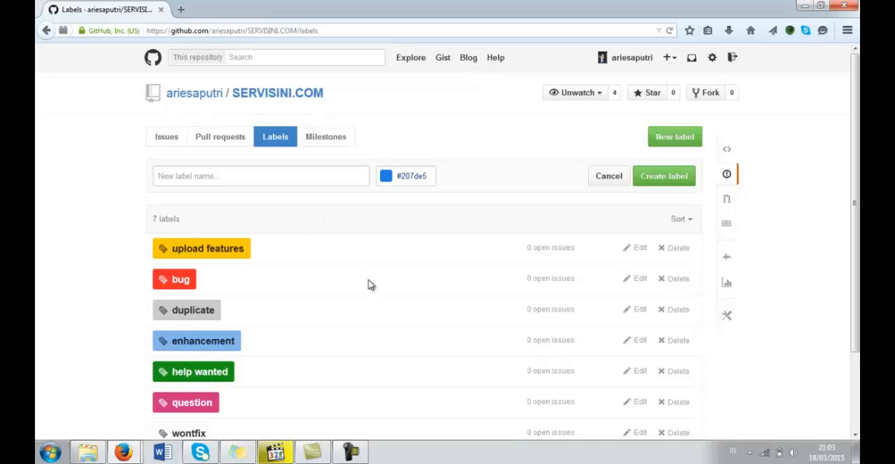
pyautogui.click(673, 253)
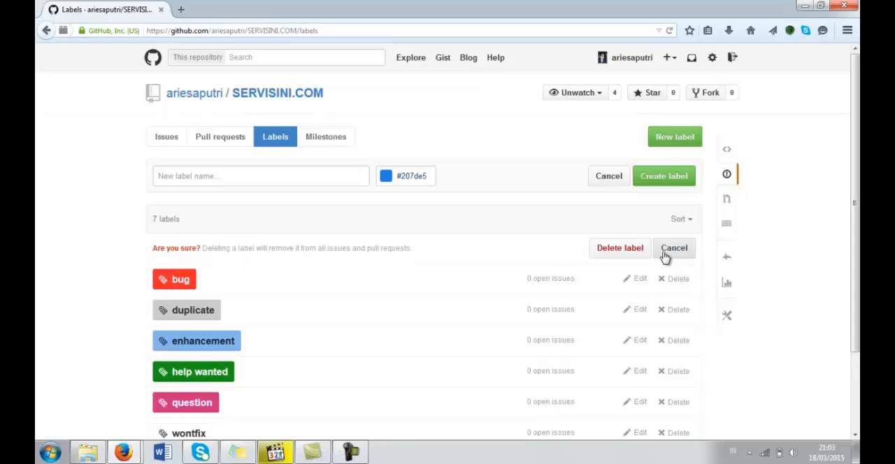
pyautogui.click(614, 256)
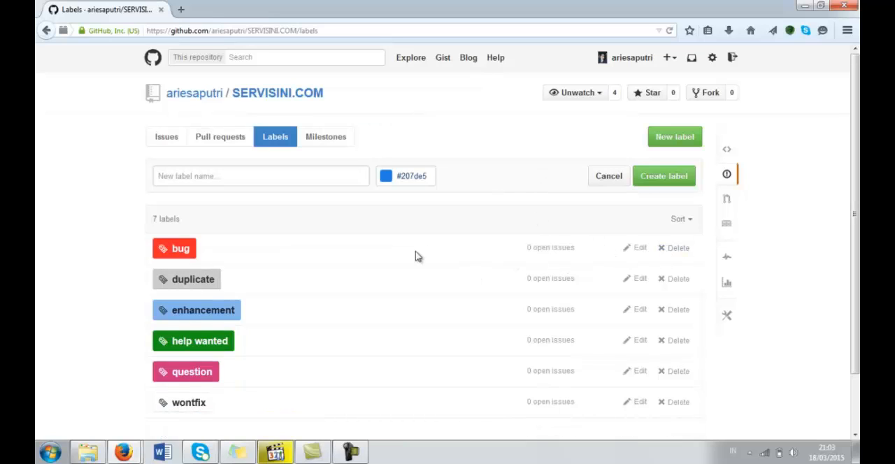
# - Open the "Gagal Upload Gambar" issue from the repository's issues and open its description for editing
pyautogui.click(167, 141)
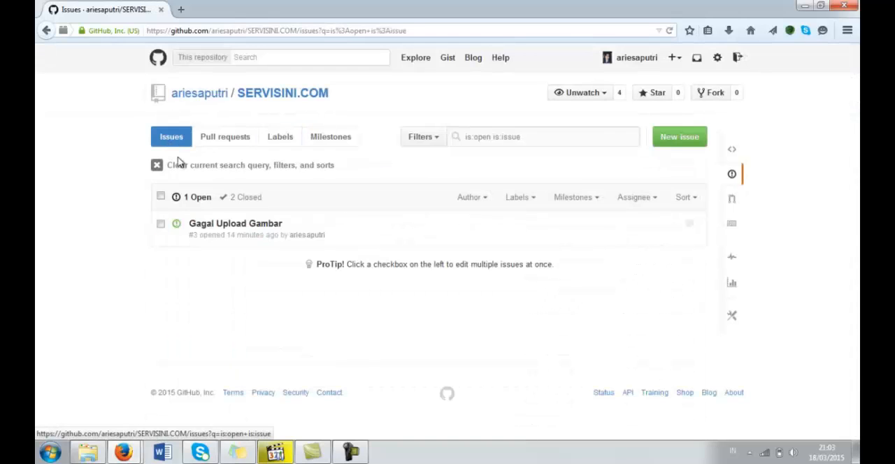
pyautogui.click(251, 225)
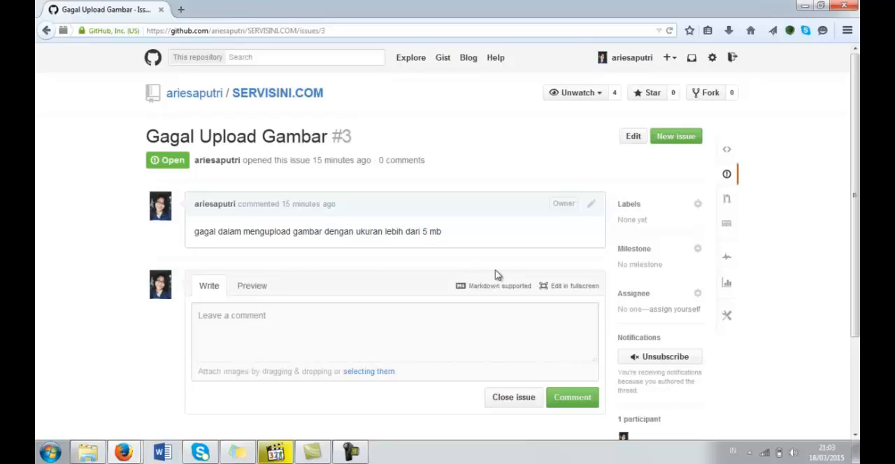
pyautogui.click(591, 209)
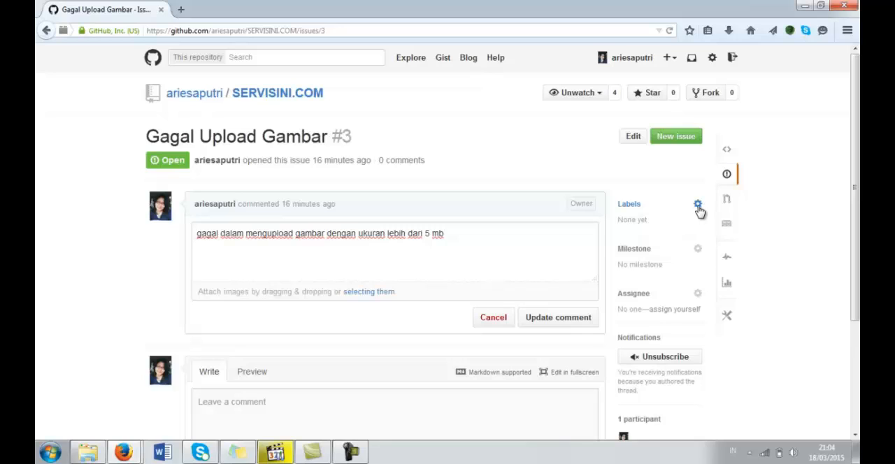
# - Apply the bug label to the "Gagal Upload Gambar" issue and set its milestone to requirement elicitation
pyautogui.click(698, 207)
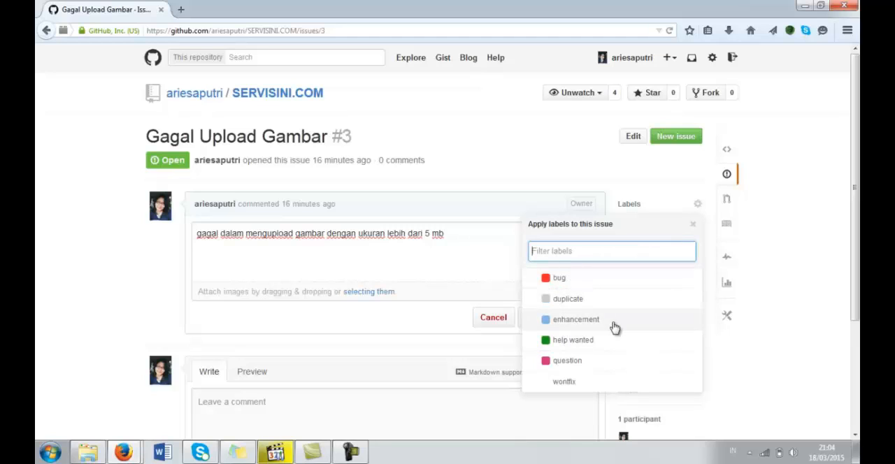
pyautogui.click(561, 285)
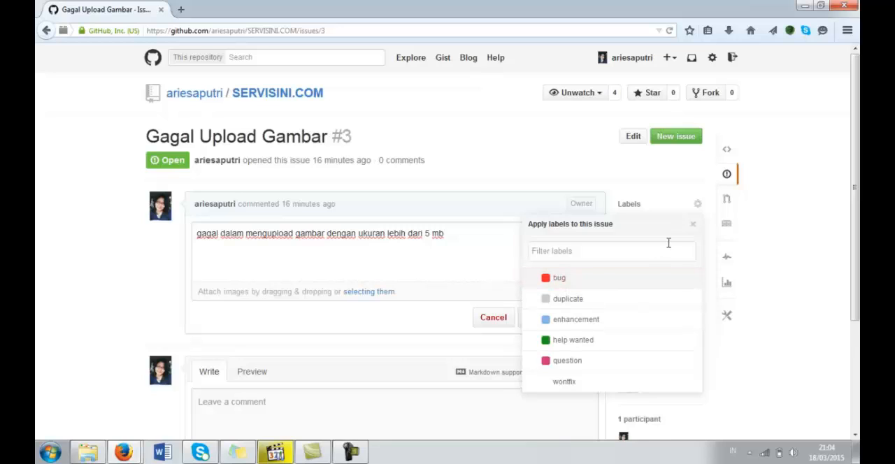
pyautogui.click(659, 285)
pyautogui.click(734, 378)
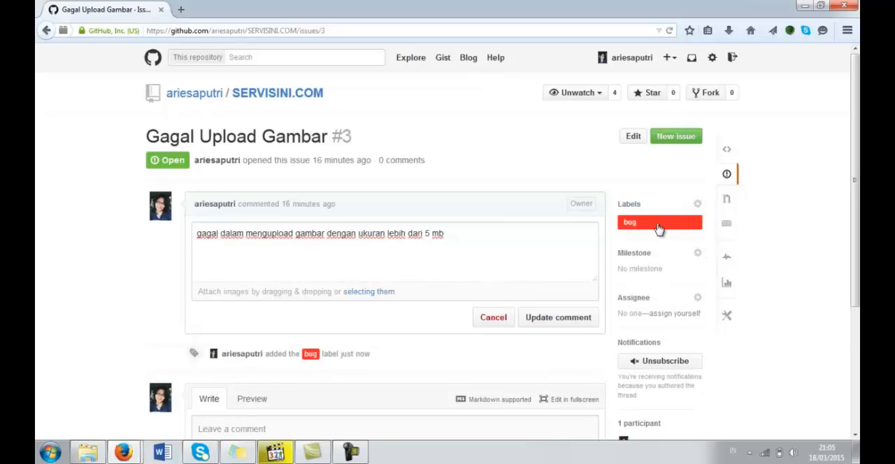
pyautogui.click(697, 255)
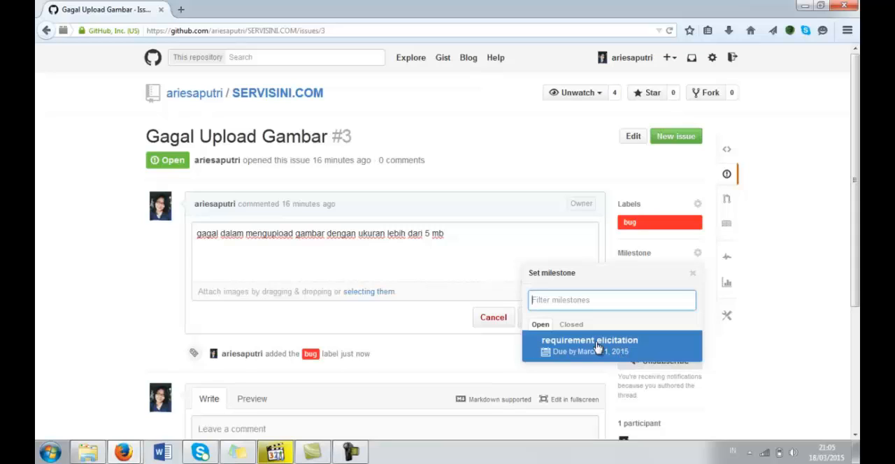
pyautogui.click(638, 350)
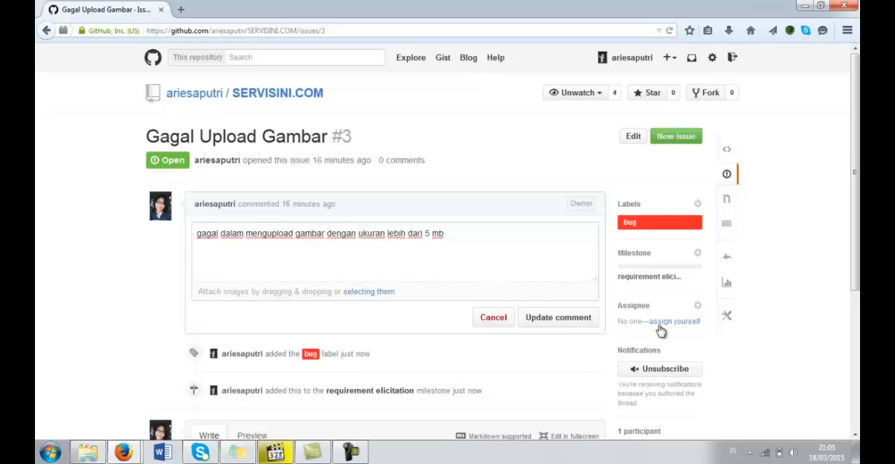
# - Assign the issue to yourself, and change the assignee to the collaborator listed directly below your own account
pyautogui.click(659, 326)
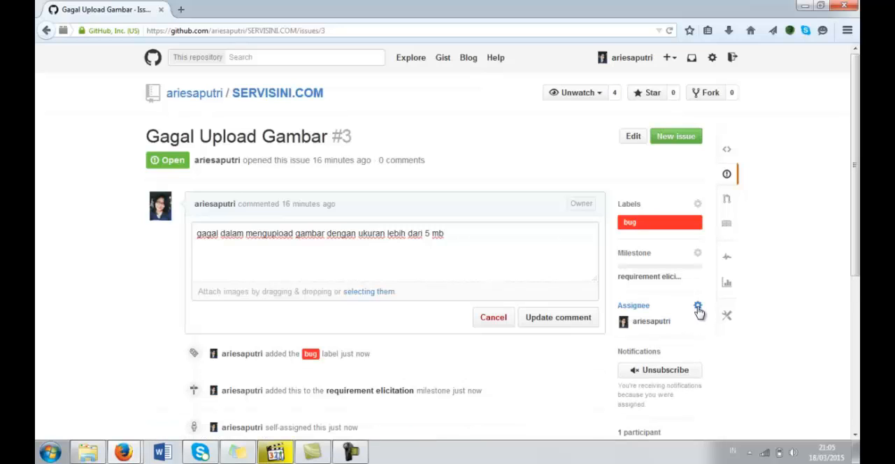
pyautogui.click(698, 309)
pyautogui.scroll(-2, 855, 313)
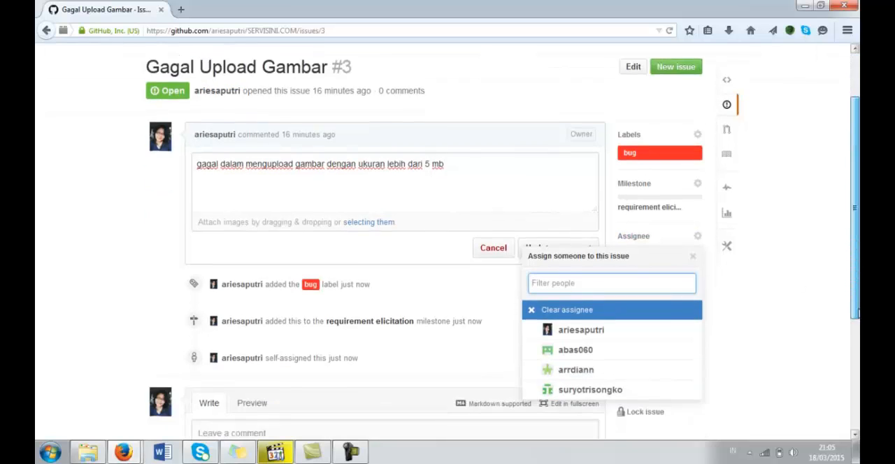
pyautogui.scroll(-1, 855, 313)
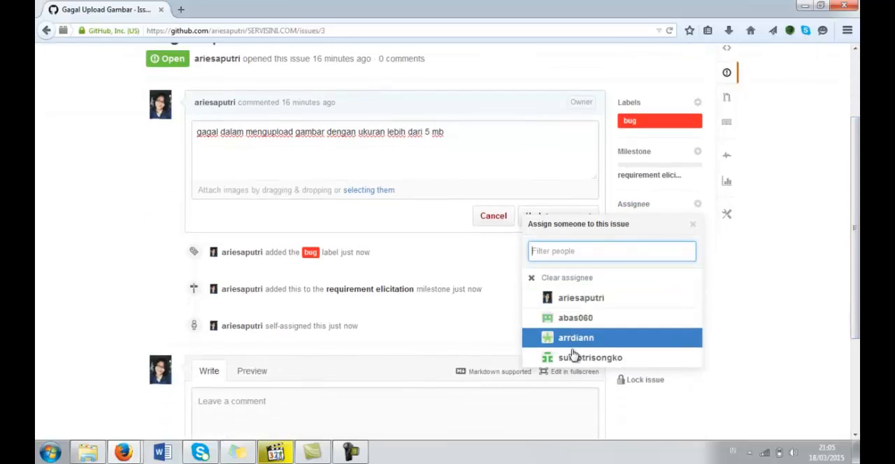
pyautogui.click(532, 322)
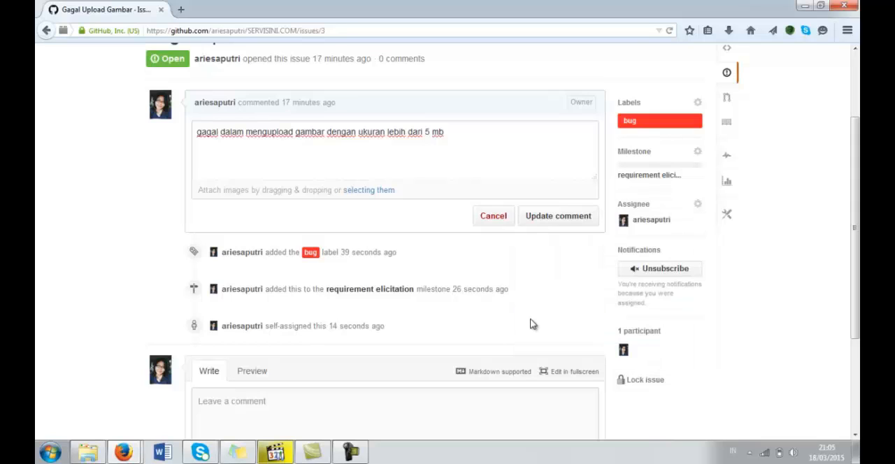
pyautogui.moveTo(854, 249); pyautogui.dragTo(853, 281)
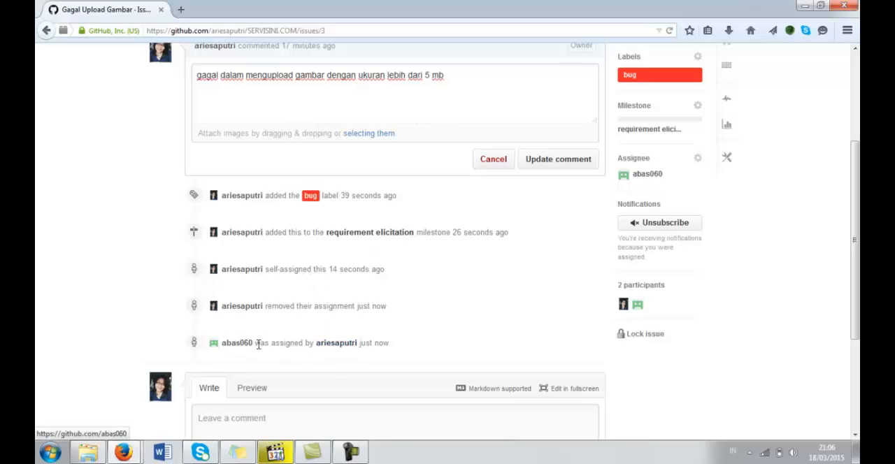
pyautogui.moveTo(255, 345); pyautogui.dragTo(223, 344)
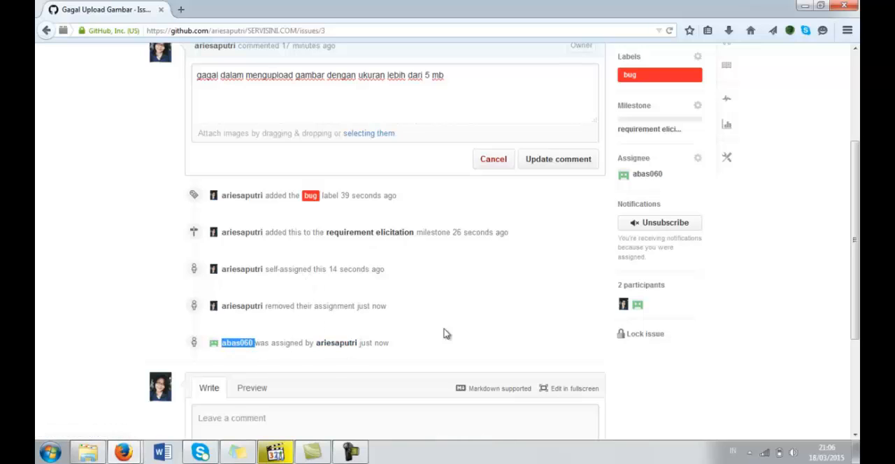
pyautogui.moveTo(856, 209); pyautogui.dragTo(847, 104)
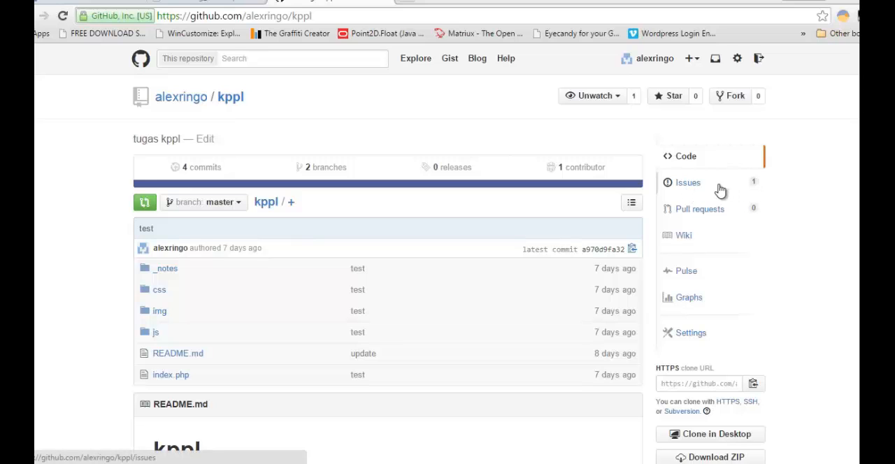
# - Open the "finish README" issue in the kppl repository and post the comment "Kinerja bagus."
pyautogui.click(688, 187)
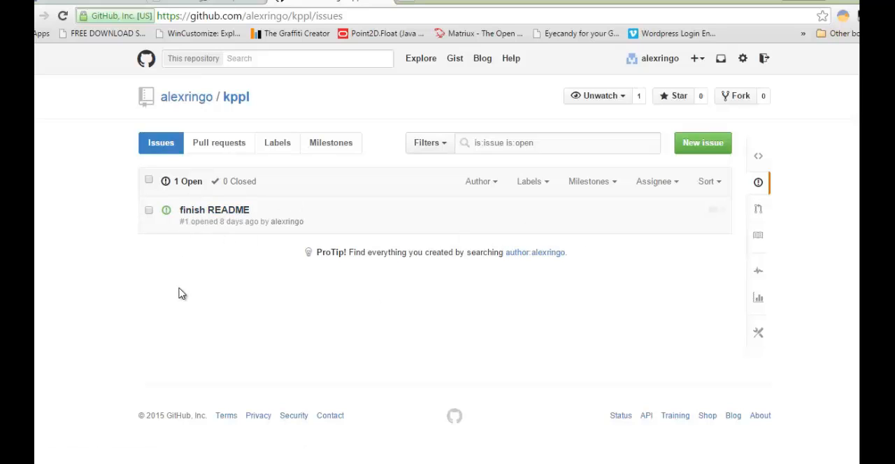
pyautogui.click(214, 214)
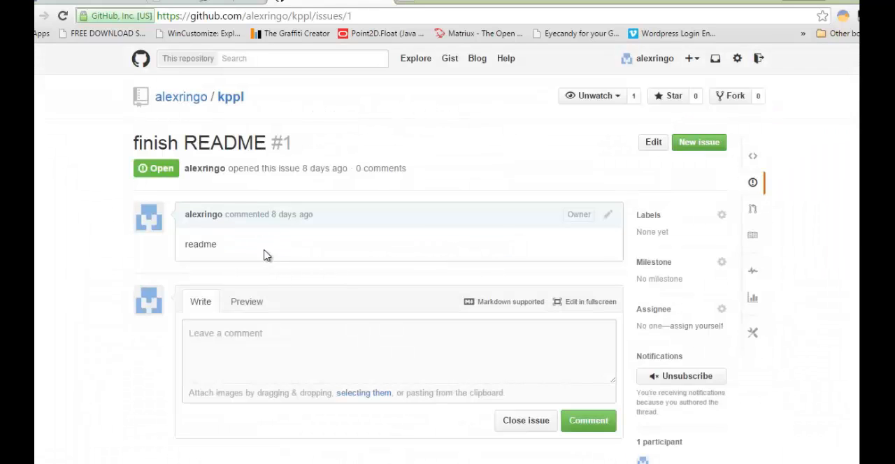
pyautogui.click(198, 336)
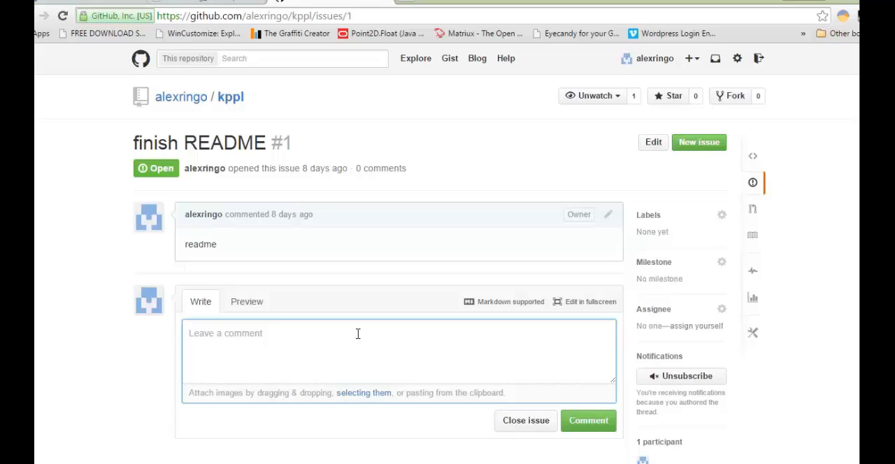
pyautogui.write('Bag')
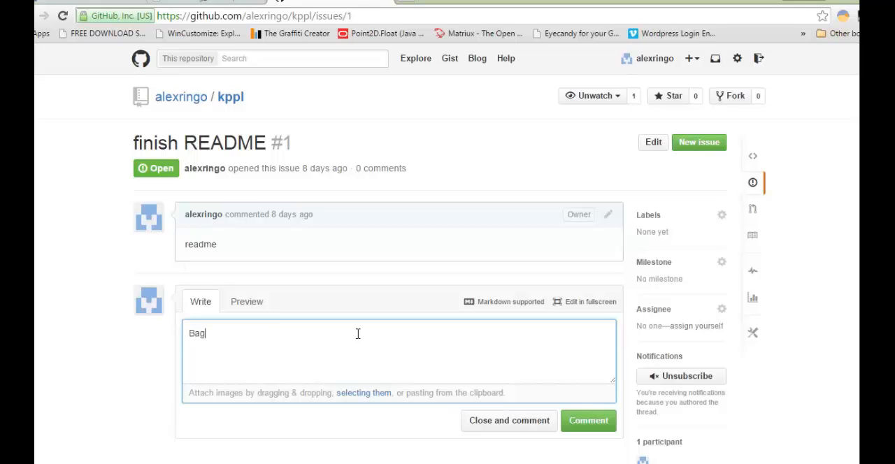
pyautogui.write('us')
pyautogui.hotkey('ctrl', 'a')
pyautogui.press('BackSpace')
pyautogui.write('Ki')
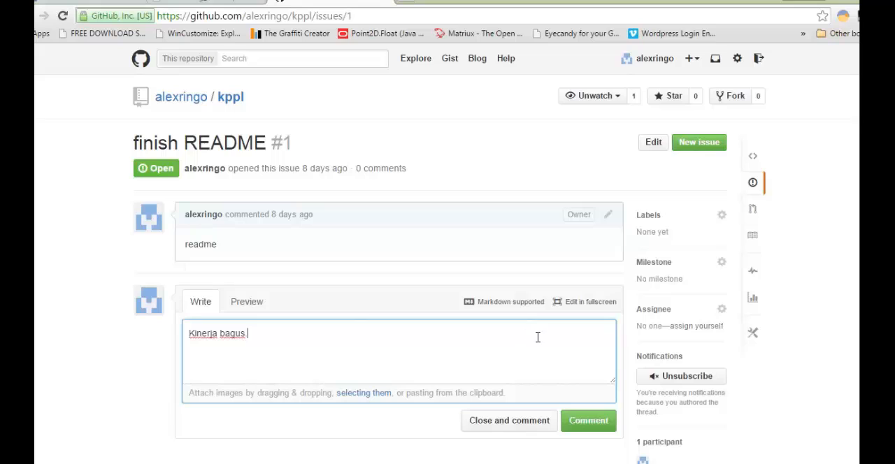
pyautogui.click(588, 429)
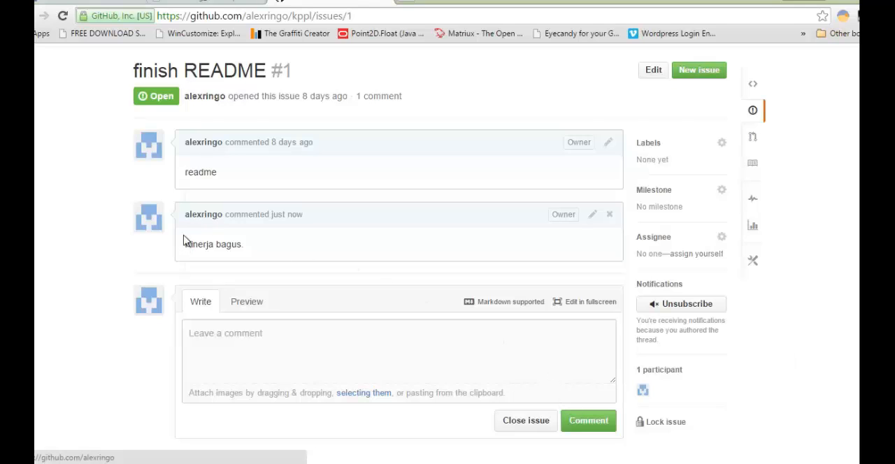
pyautogui.moveTo(181, 256); pyautogui.dragTo(248, 244)
pyautogui.click(255, 244)
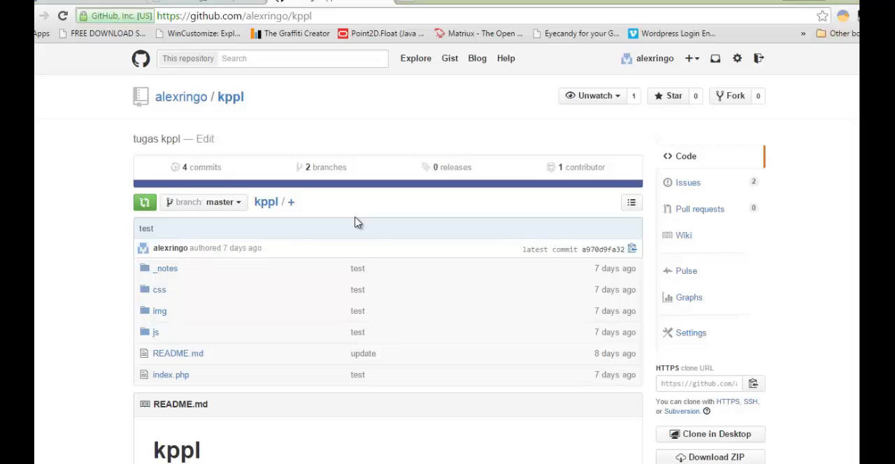
# - Open the "Kesalahan Kata Pada Readme" issue in the kppl repository and examine its title, issue number and description
pyautogui.click(699, 189)
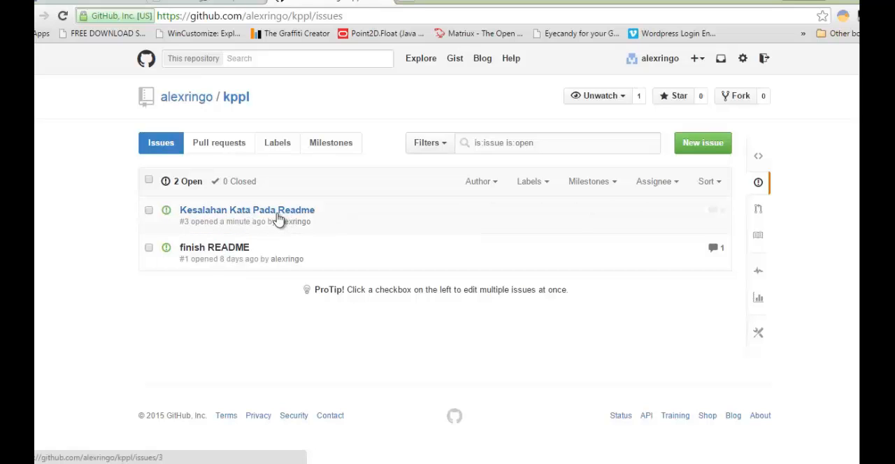
pyautogui.click(278, 219)
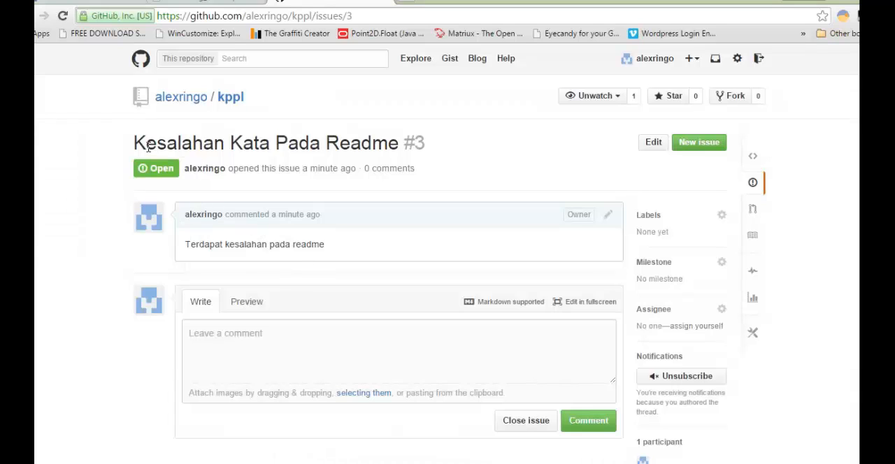
pyautogui.moveTo(401, 143); pyautogui.dragTo(430, 151)
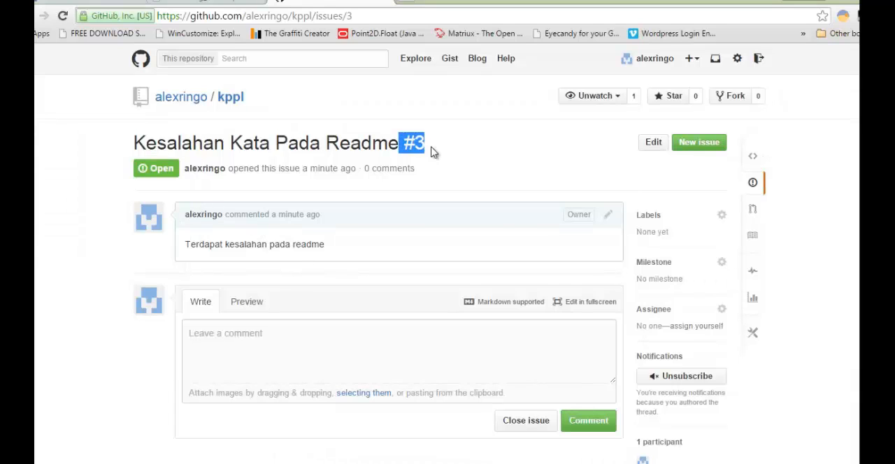
pyautogui.click(425, 143)
pyautogui.doubleClick(420, 143)
pyautogui.click(438, 149)
pyautogui.moveTo(418, 142); pyautogui.dragTo(432, 144)
pyautogui.click(439, 150)
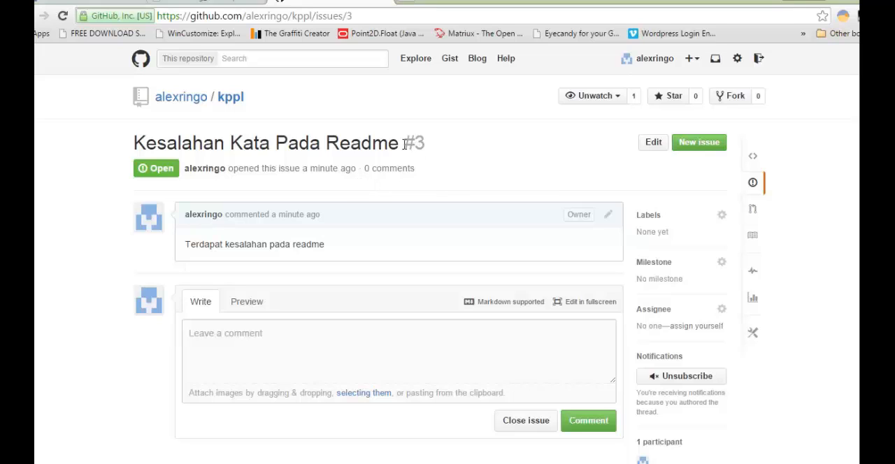
pyautogui.moveTo(404, 144); pyautogui.dragTo(425, 149)
pyautogui.click(449, 148)
pyautogui.click(448, 154)
pyautogui.moveTo(245, 244); pyautogui.dragTo(345, 240)
pyautogui.click(238, 247)
pyautogui.moveTo(134, 146); pyautogui.dragTo(446, 150)
pyautogui.click(353, 150)
# - Return to the kppl repository's code, switch to the master branch and open README.md
pyautogui.click(754, 157)
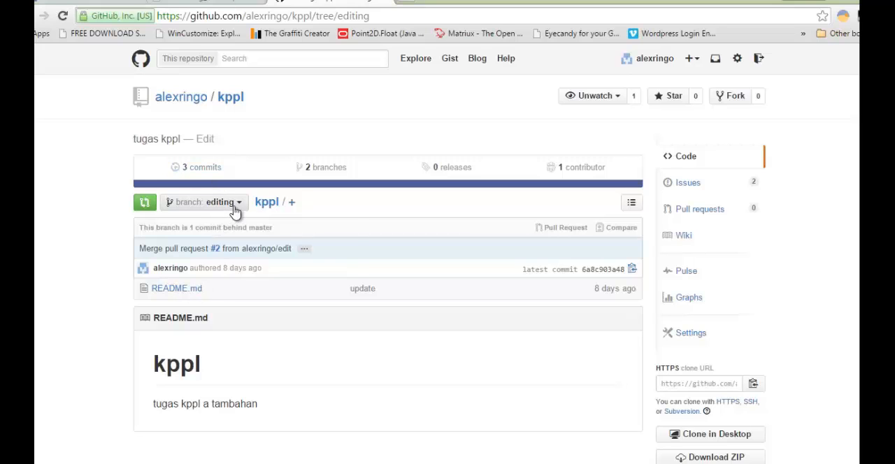
pyautogui.click(232, 205)
pyautogui.click(220, 316)
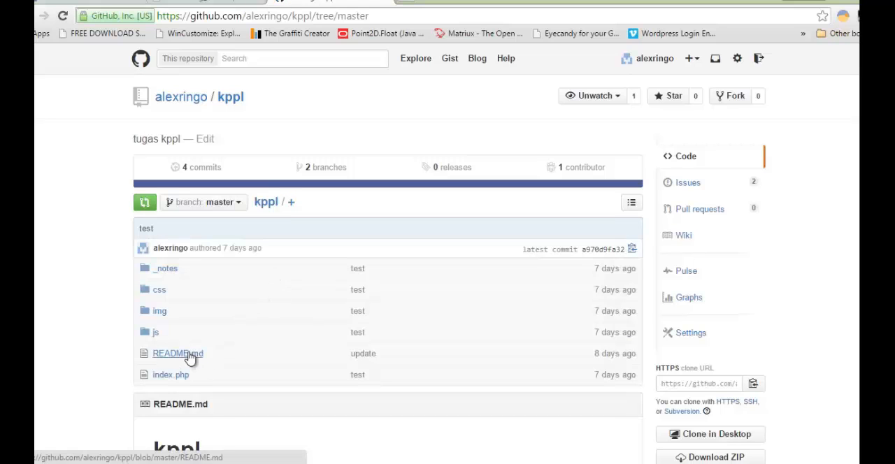
pyautogui.click(192, 354)
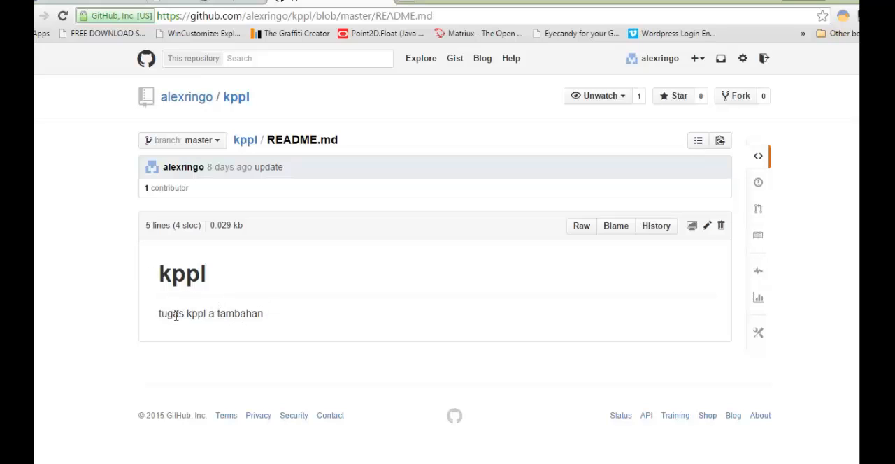
pyautogui.moveTo(159, 315); pyautogui.dragTo(273, 317)
pyautogui.click(316, 318)
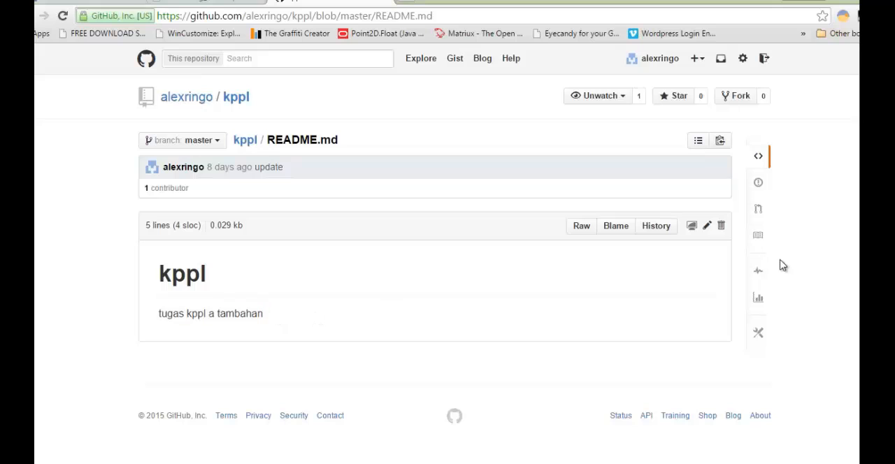
# - Edit README.md, replacing line 3 with "D" and the word "tambahan" on line 4 with "Telah di edit"
pyautogui.click(708, 228)
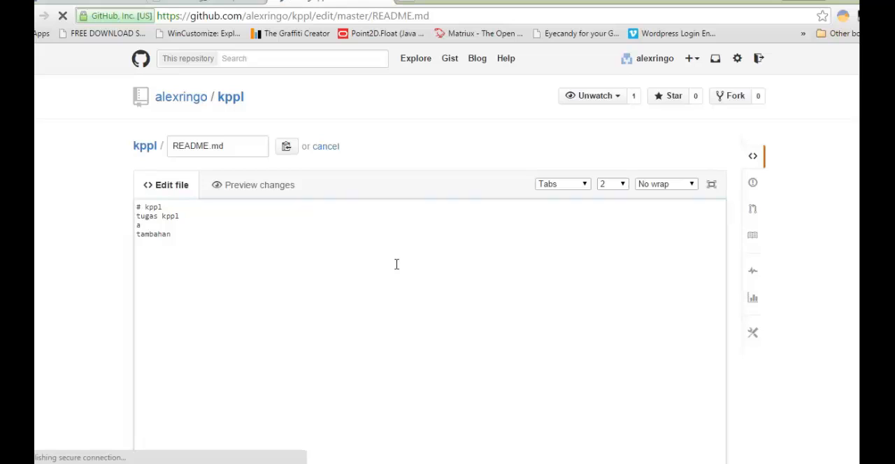
pyautogui.click(212, 246)
pyautogui.click(210, 218)
pyautogui.click(189, 231)
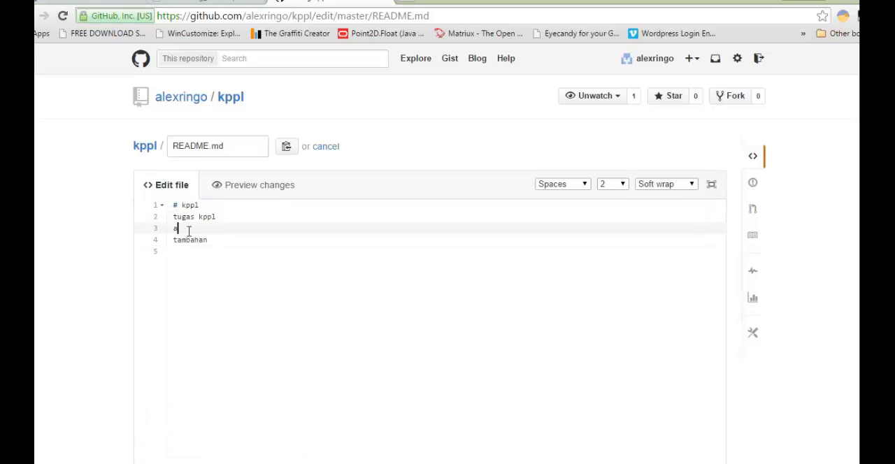
pyautogui.doubleClick(189, 231)
pyautogui.write('D')
pyautogui.moveTo(225, 240); pyautogui.dragTo(173, 241)
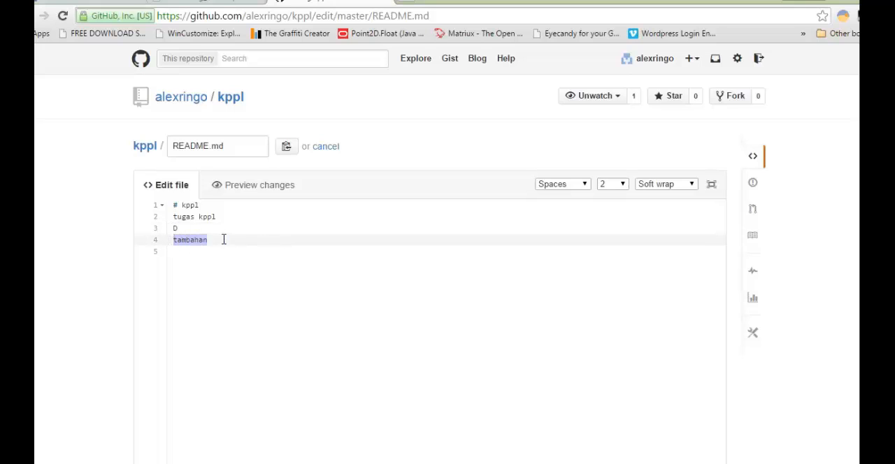
pyautogui.write('Telah di edit')
# - Enter "Fixed #3" as the commit message for the README.md changes
pyautogui.scroll(-6, 418, 266)
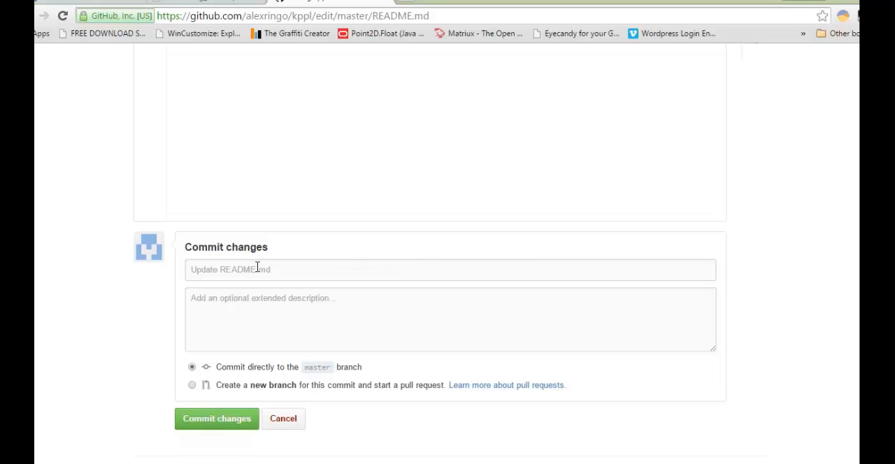
pyautogui.click(257, 268)
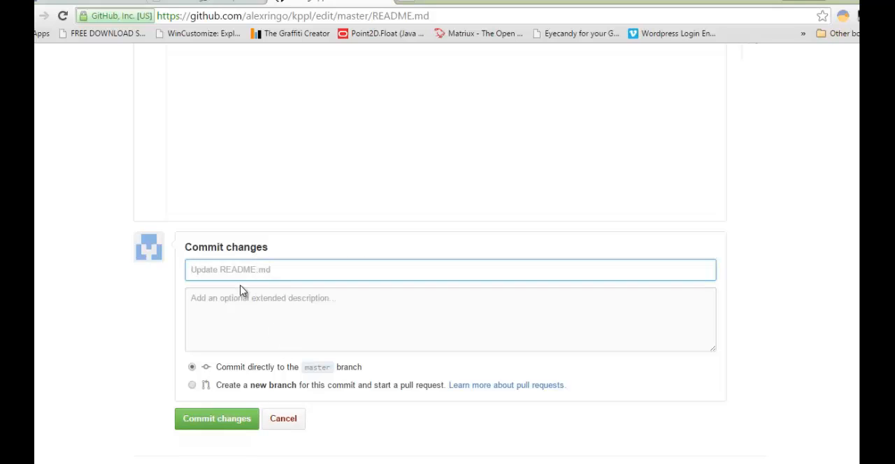
pyautogui.click(249, 271)
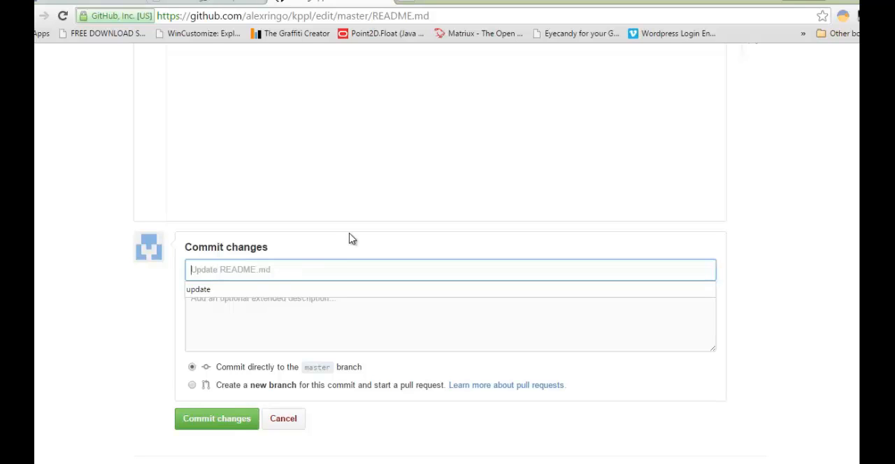
pyautogui.write('Fi')
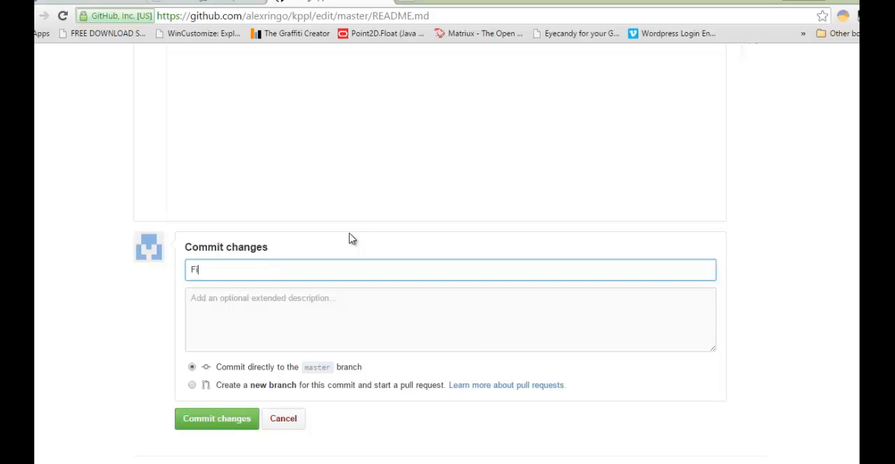
pyautogui.press('BackSpace')
pyautogui.press('BackSpace')
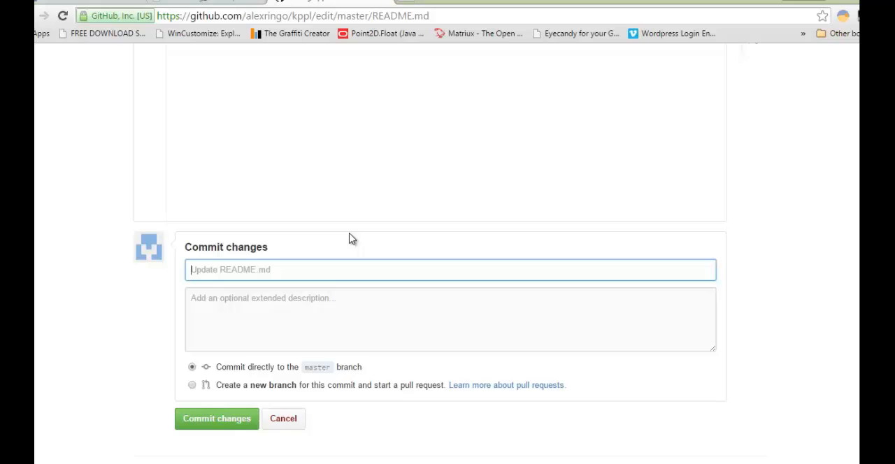
pyautogui.write('Fixed #3')
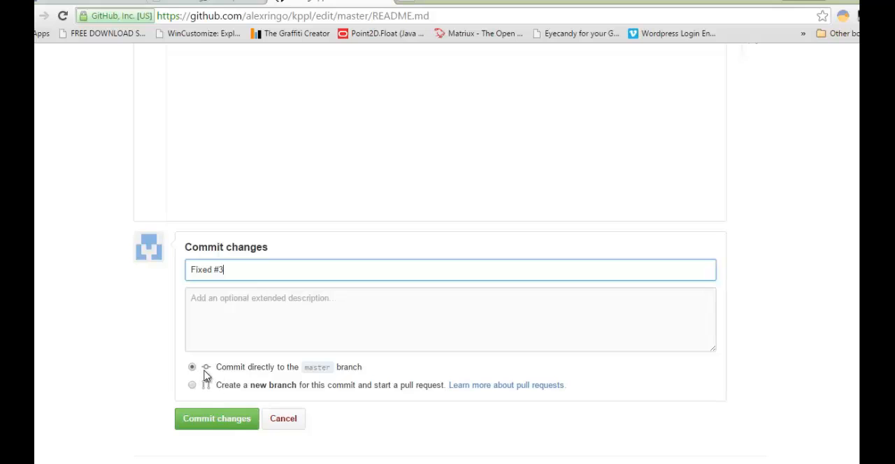
# - Add the extended description "Telah di edit sesuai dengan issue" and commit the README.md changes directly to the master branch
pyautogui.click(225, 308)
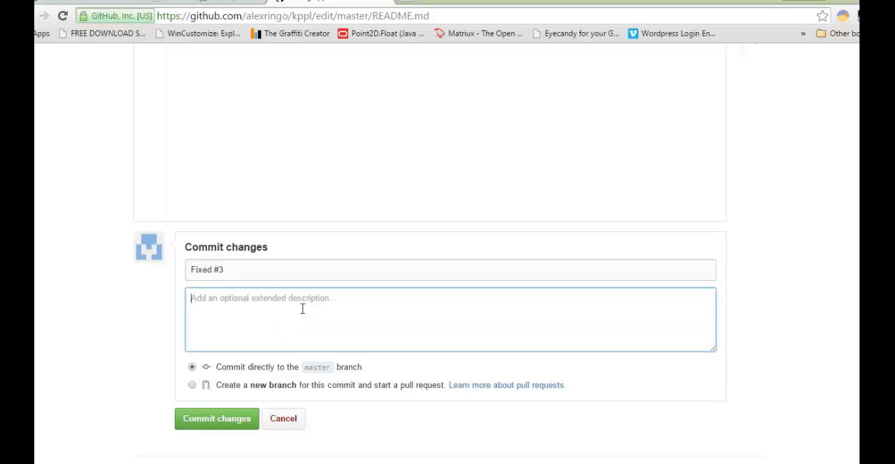
pyautogui.write('Telah di')
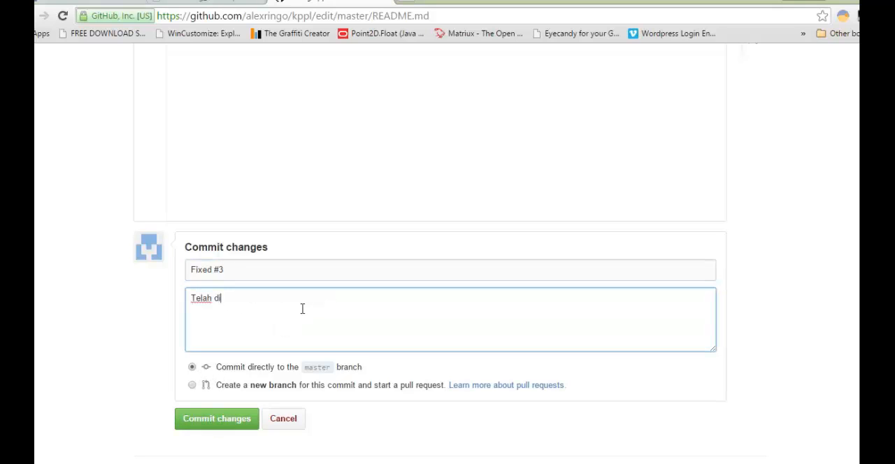
pyautogui.write(' edit sesuai dengan issue')
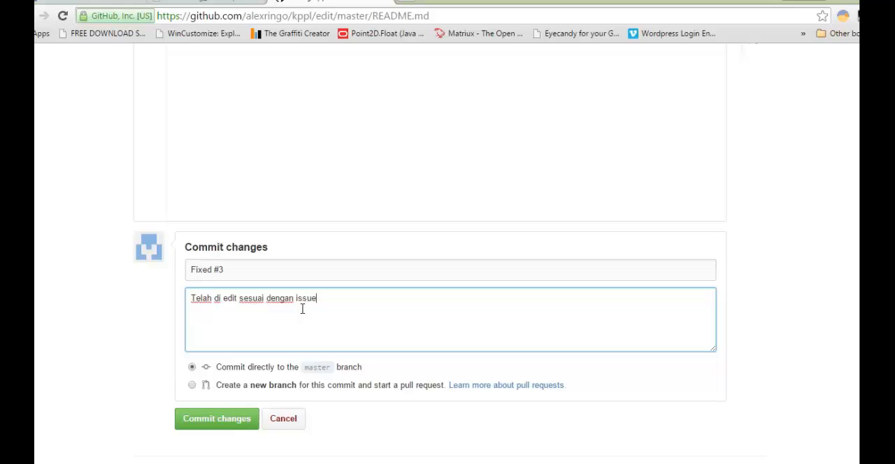
pyautogui.click(233, 421)
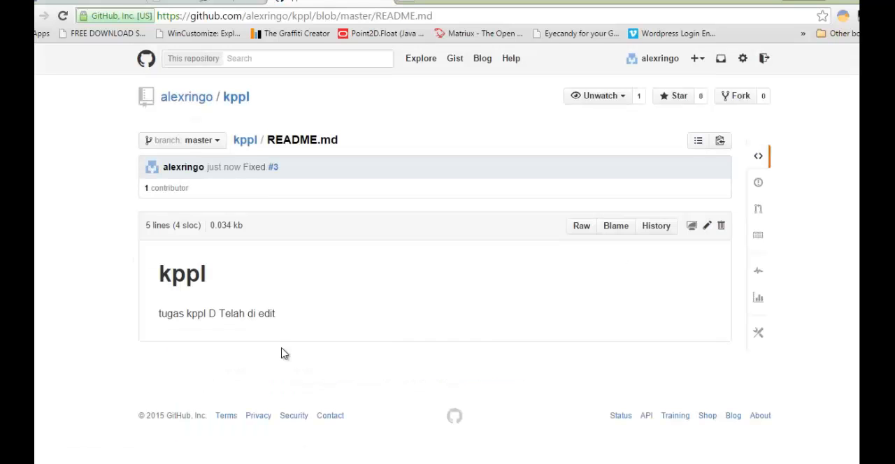
# - Open issue #3 from the commit message and examine its number, description and status
pyautogui.click(274, 170)
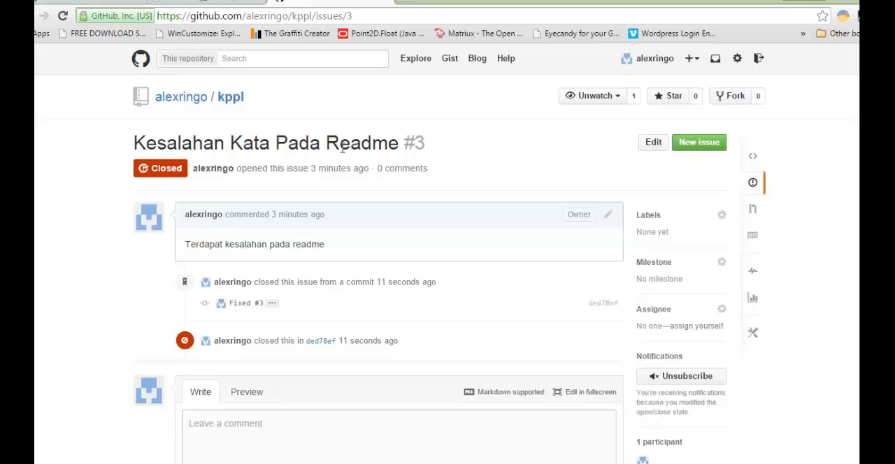
pyautogui.moveTo(404, 145); pyautogui.dragTo(437, 148)
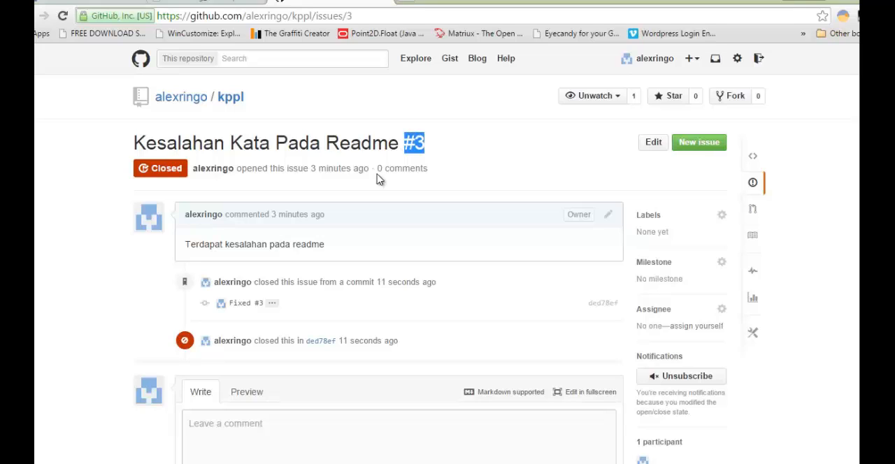
pyautogui.moveTo(256, 244); pyautogui.dragTo(347, 246)
pyautogui.click(363, 248)
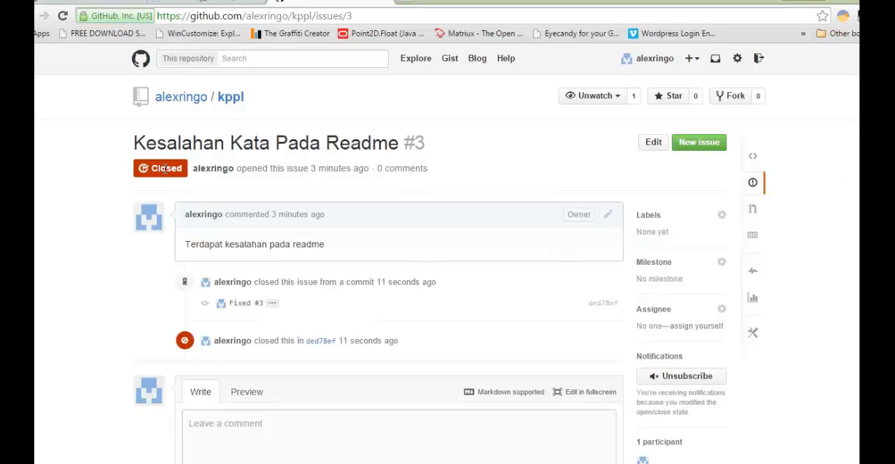
pyautogui.moveTo(157, 169); pyautogui.dragTo(216, 169)
pyautogui.click(285, 167)
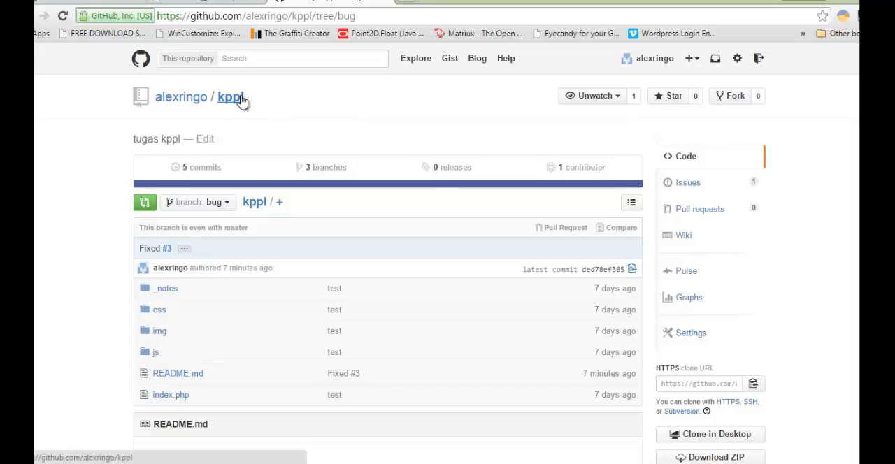
# - Start a new issue in the kppl repository titled "Terdapat Bug pada Index.php"
pyautogui.click(712, 187)
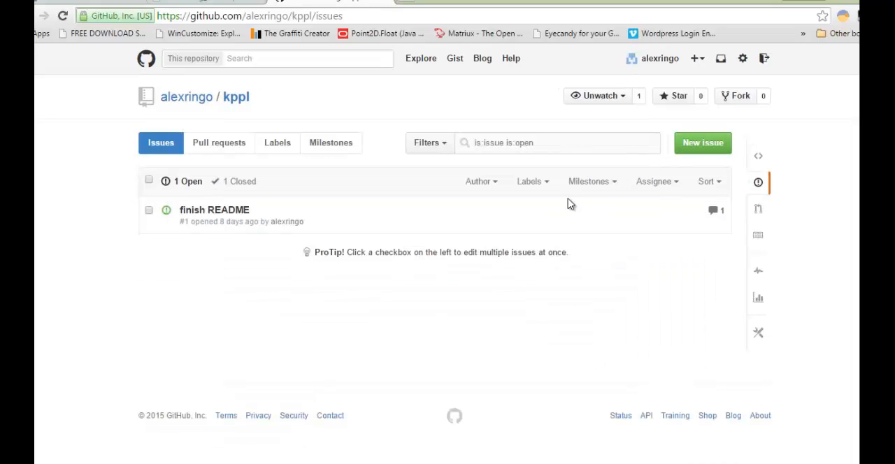
pyautogui.click(694, 147)
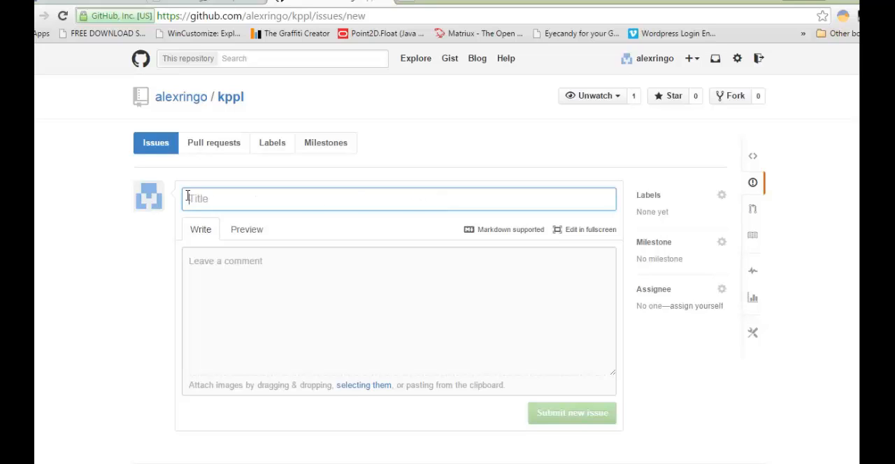
pyautogui.click(235, 198)
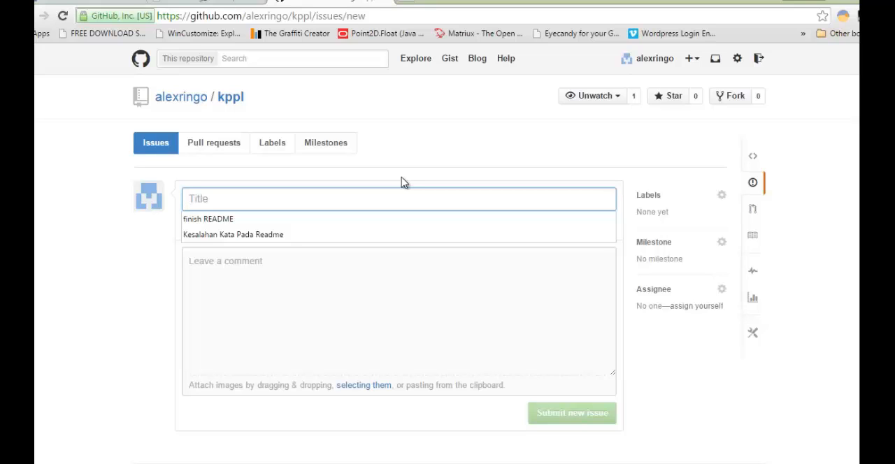
pyautogui.write('Terdapat ')
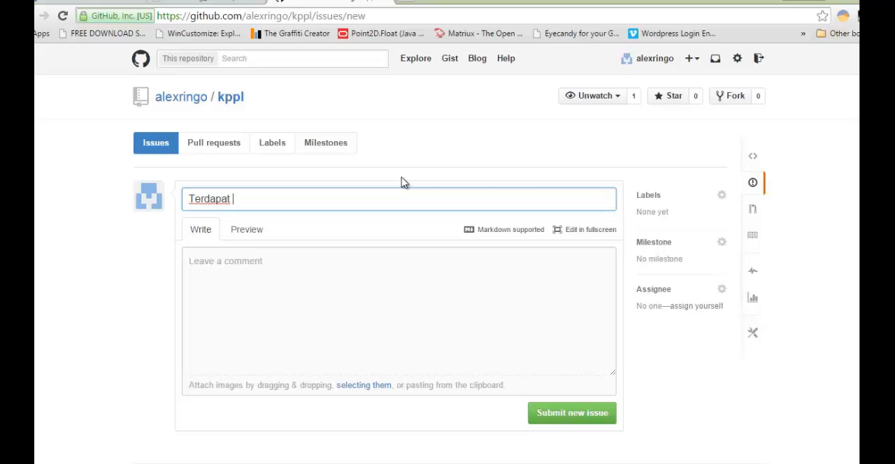
pyautogui.write('Bug pada Inde')
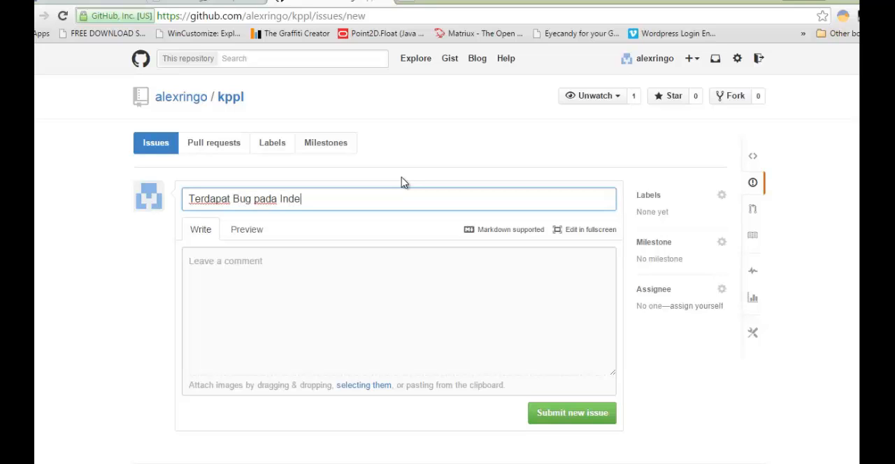
pyautogui.press('BackSpace')
pyautogui.write('ex.php')
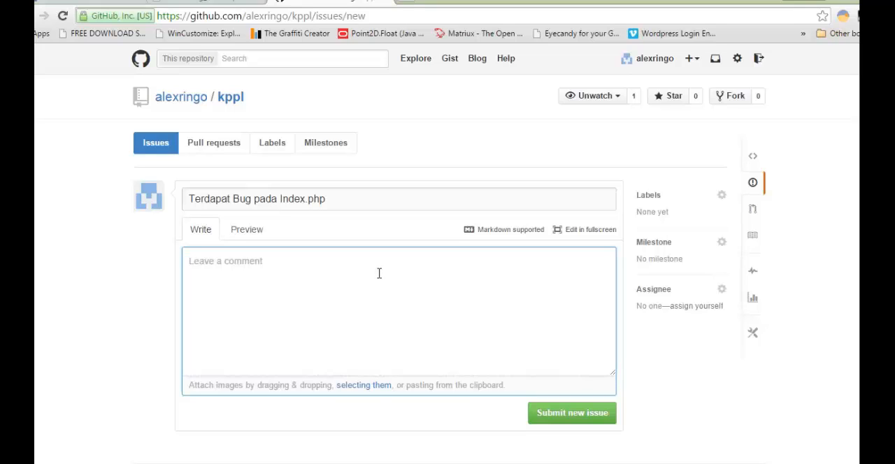
# - Enter "Ada kode program yang kurang tepat" as the new issue's description
pyautogui.write('Ada kode ')
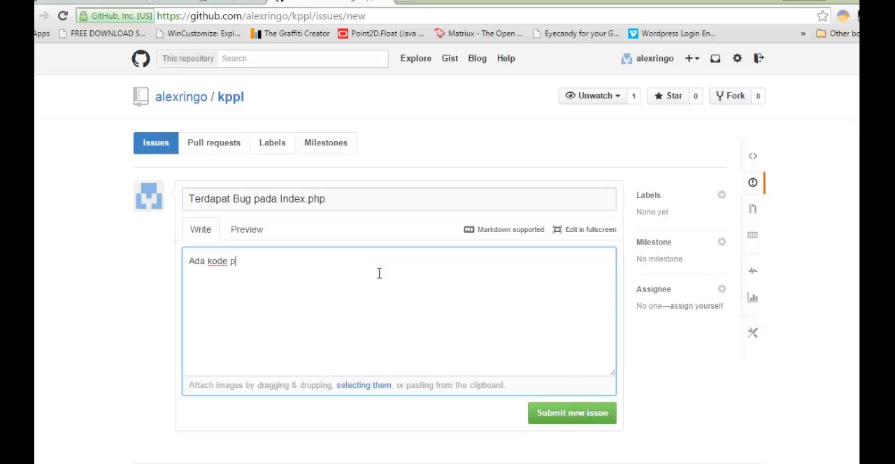
pyautogui.write('program yang kurang tepat')
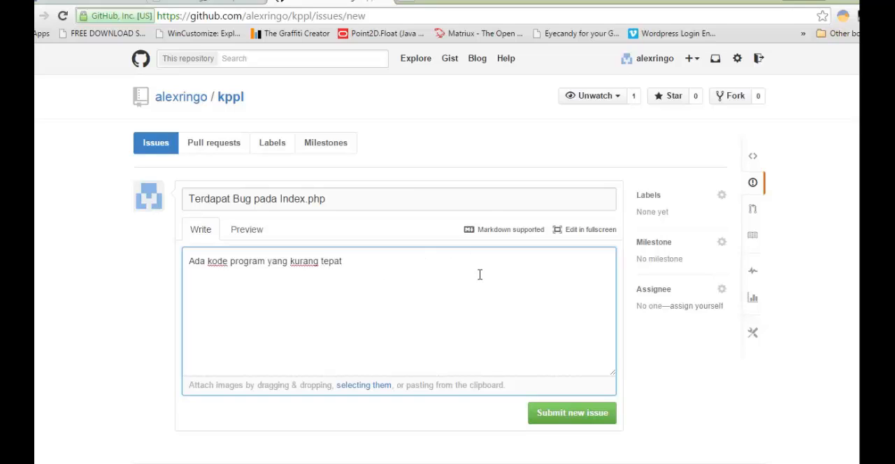
pyautogui.click(518, 201)
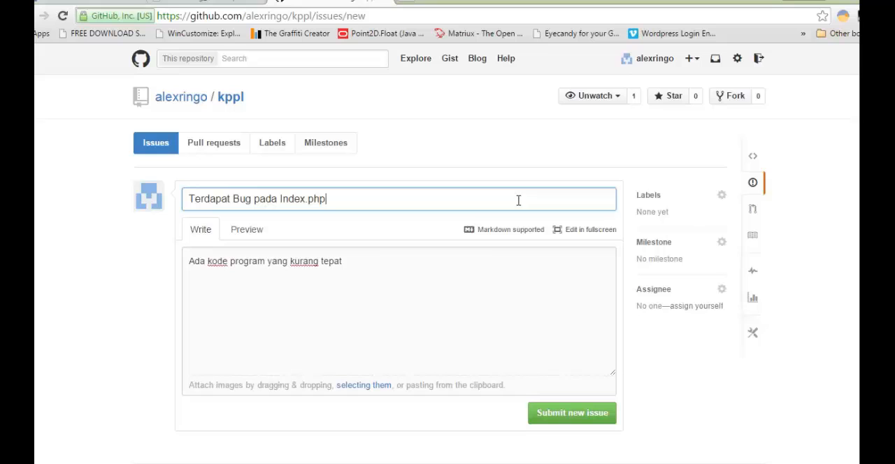
# - Try filtering the new issue's label choices by "bug" and "fe", and clear the filter
pyautogui.click(721, 201)
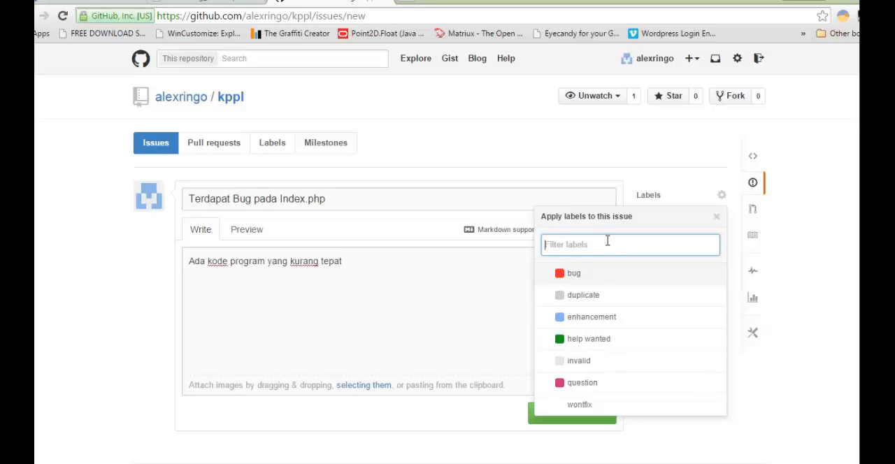
pyautogui.write('bug')
pyautogui.press('BackSpace')
pyautogui.press('BackSpace')
pyautogui.press('BackSpace')
pyautogui.write('fe')
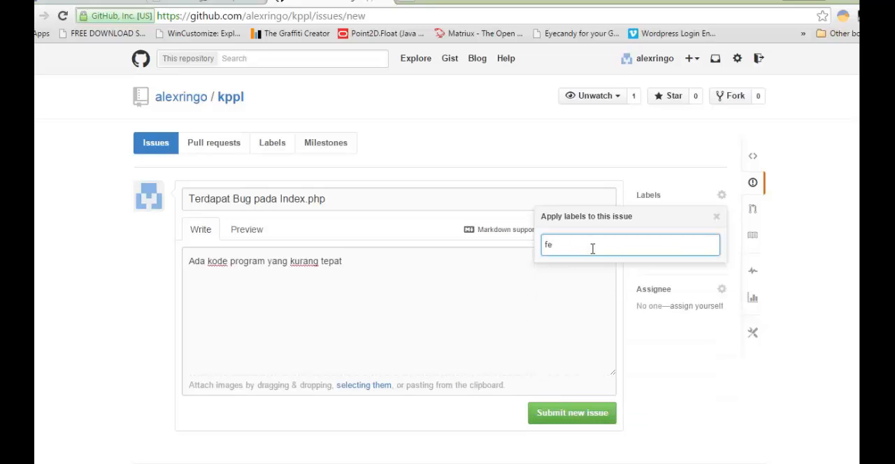
pyautogui.press('BackSpace')
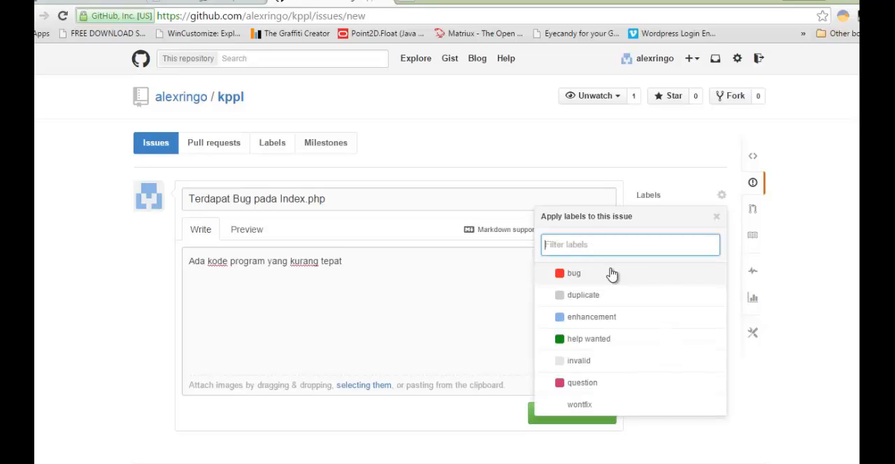
# - Apply the "bug" label to the new issue and check that label's selection
pyautogui.click(611, 273)
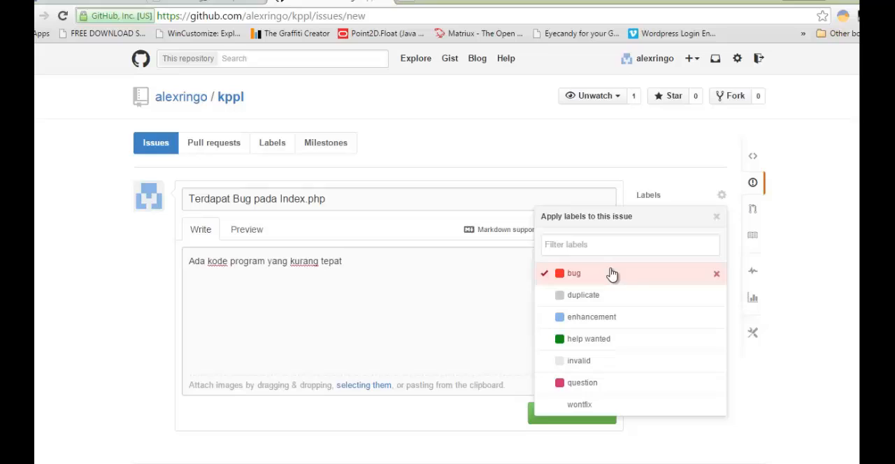
pyautogui.click(717, 218)
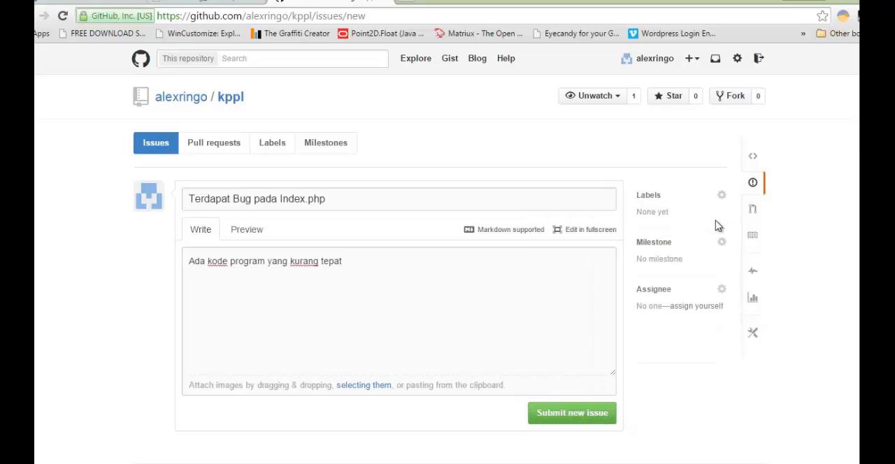
pyautogui.click(658, 201)
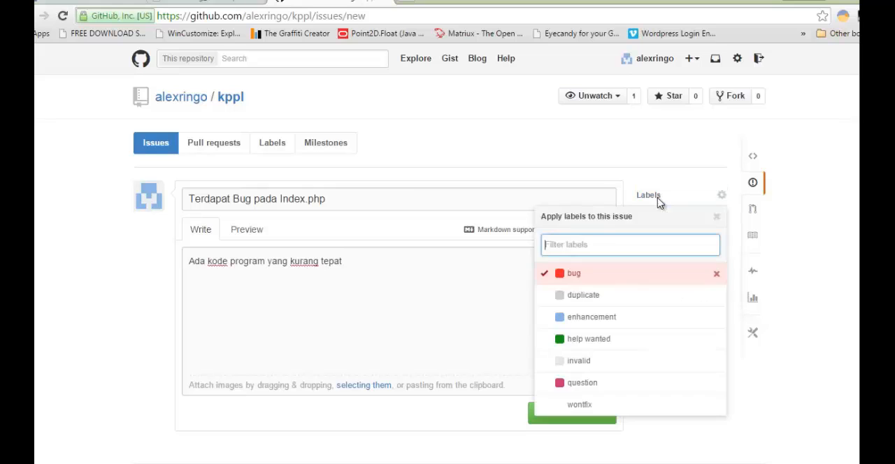
pyautogui.doubleClick(574, 274)
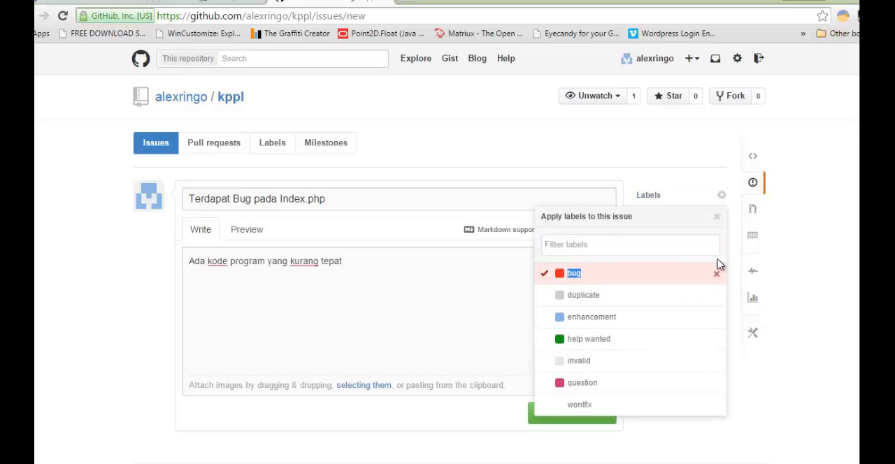
pyautogui.click(722, 198)
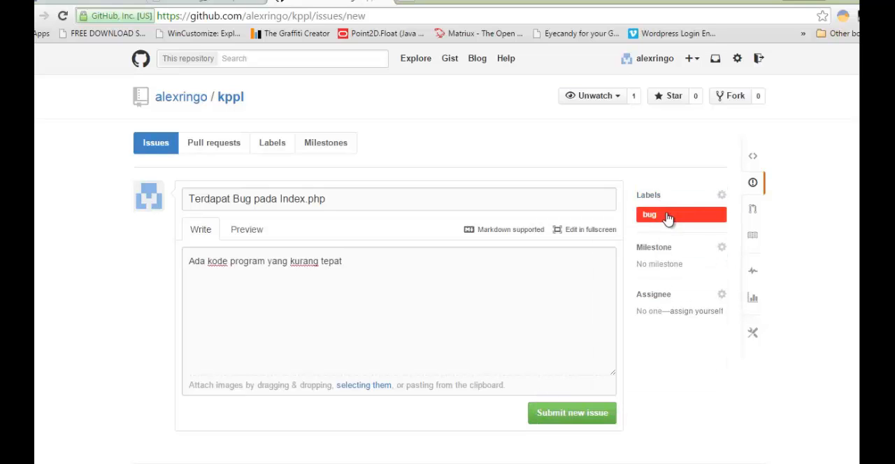
# - View the open issues labelled "bug", and return through the kppl issues list to the new issue draft
pyautogui.click(669, 217)
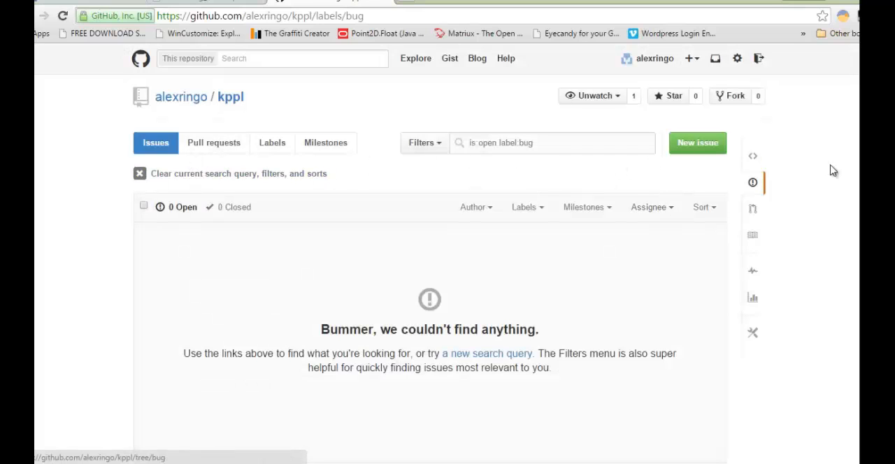
pyautogui.scroll(-1, 831, 170)
pyautogui.scroll(1, 832, 170)
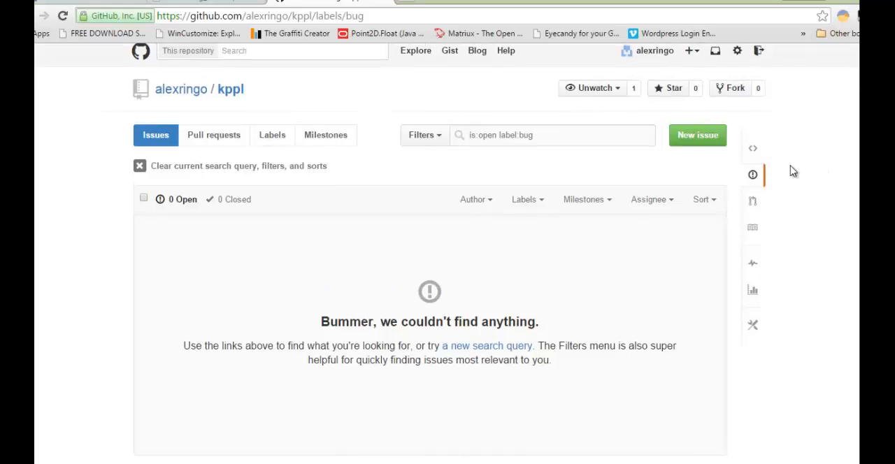
pyautogui.click(756, 175)
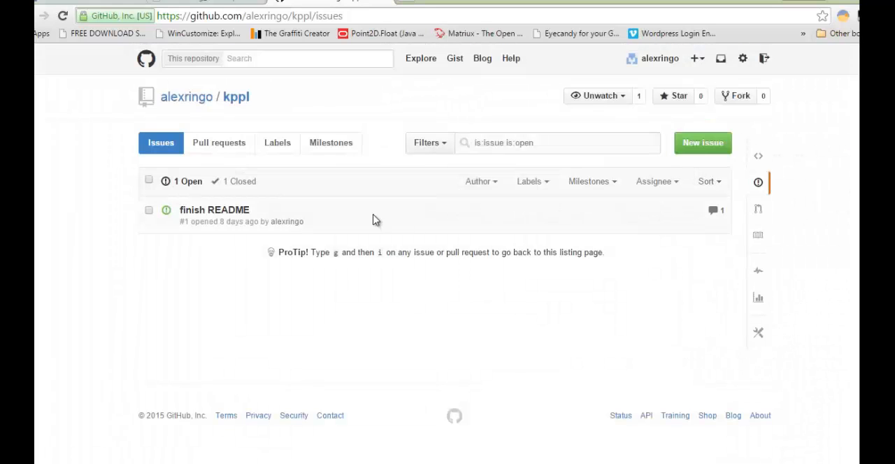
pyautogui.click(703, 153)
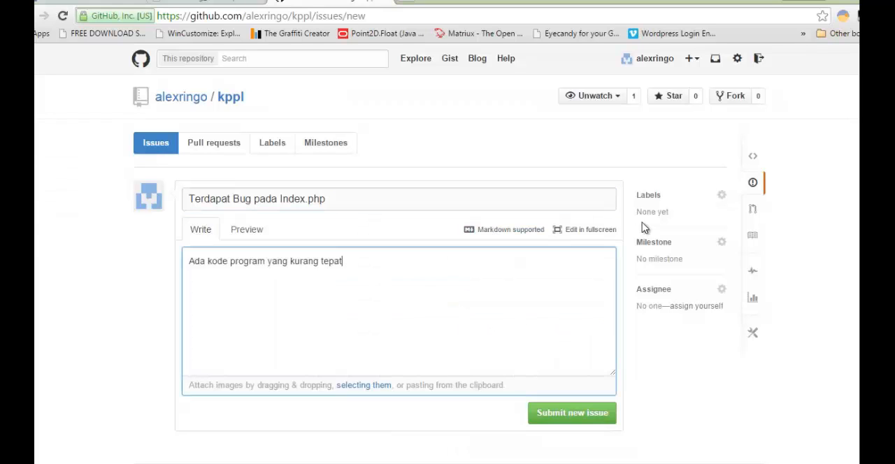
# - Apply the "bug" label to the new issue and close the label choices
pyautogui.click(722, 195)
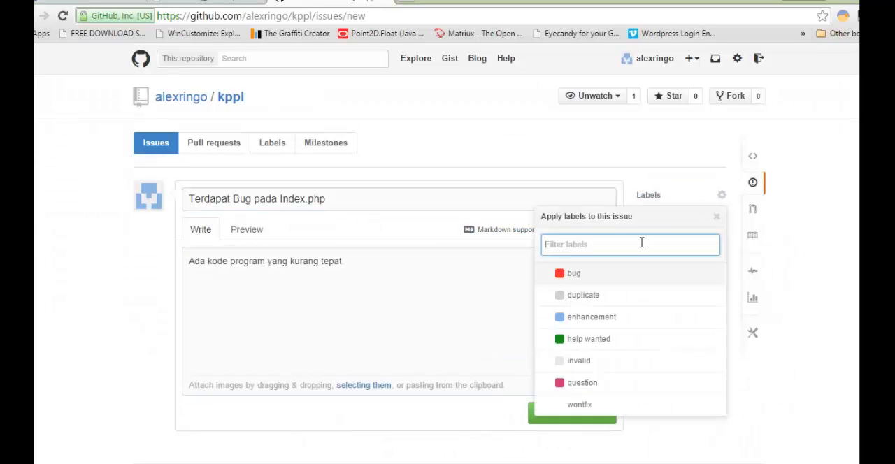
pyautogui.click(556, 275)
pyautogui.click(819, 227)
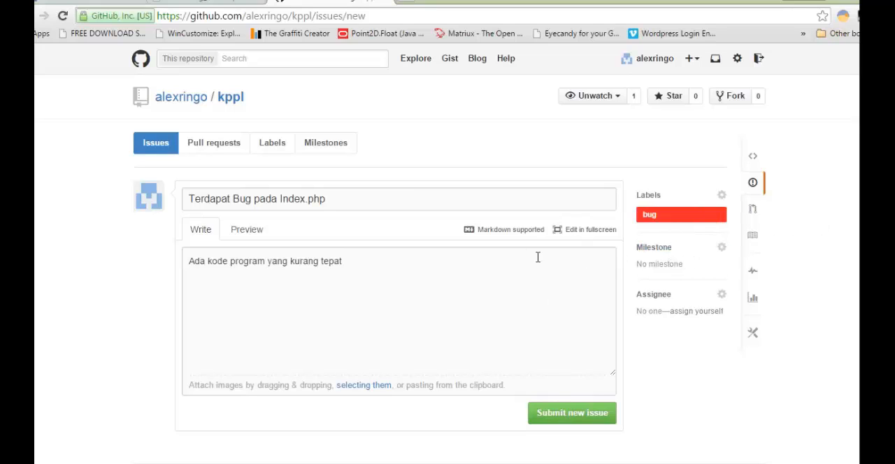
# - Create the milestone "Selesaikan Bug pada Index" and assign the new issue to it
pyautogui.click(671, 258)
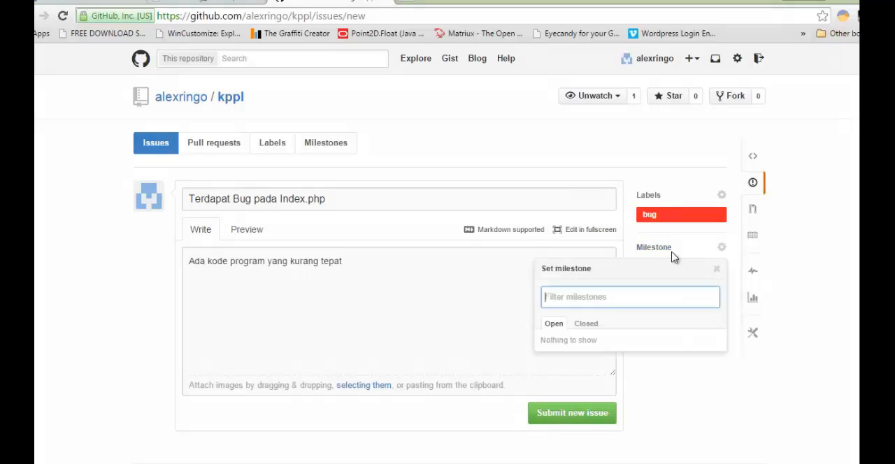
pyautogui.write('Selesa')
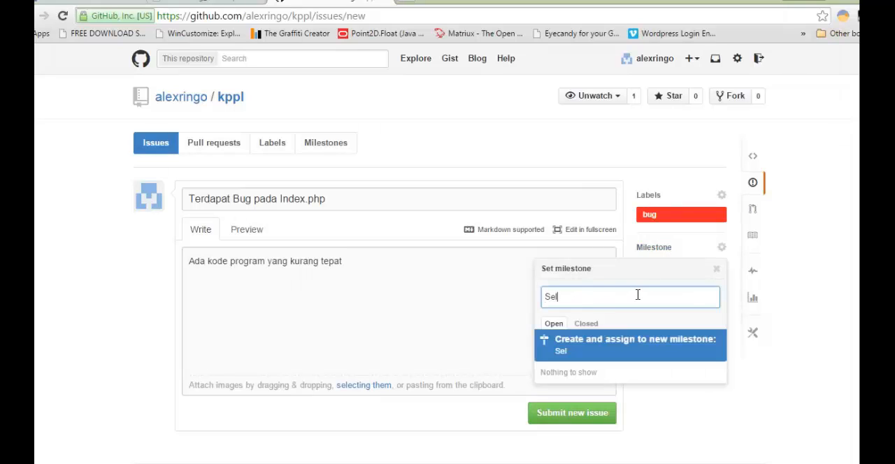
pyautogui.press('BackSpace')
pyautogui.press('BackSpace')
pyautogui.write('esaikan ')
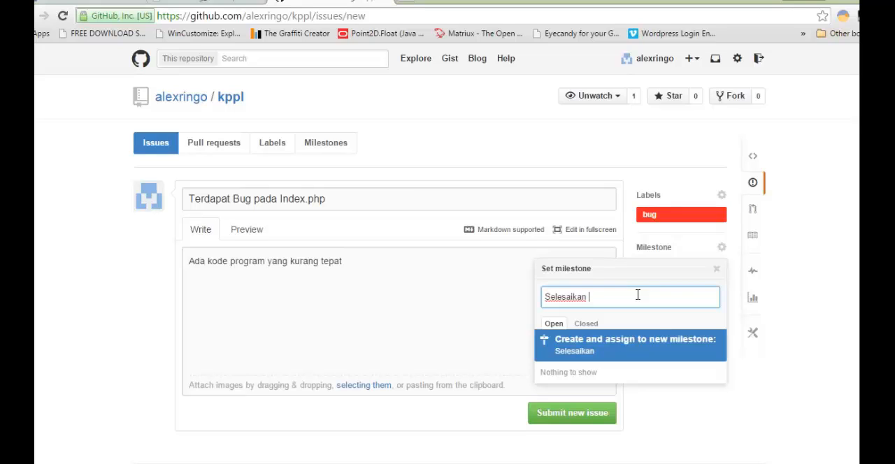
pyautogui.write('Bug pada Index')
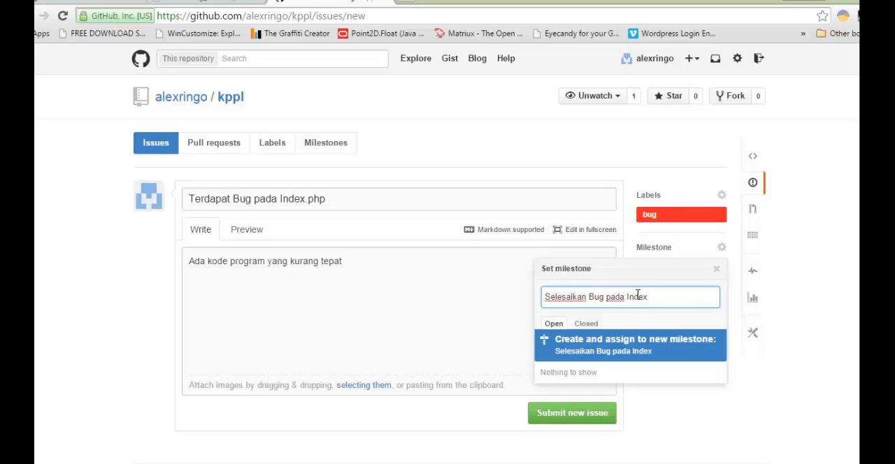
pyautogui.click(622, 344)
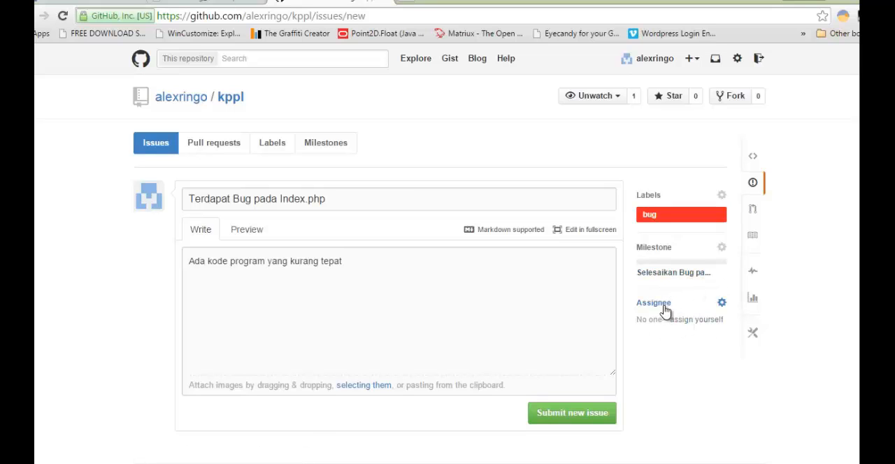
# - Try assigning the new issue to the repository owner, and clear the assignee
pyautogui.click(722, 304)
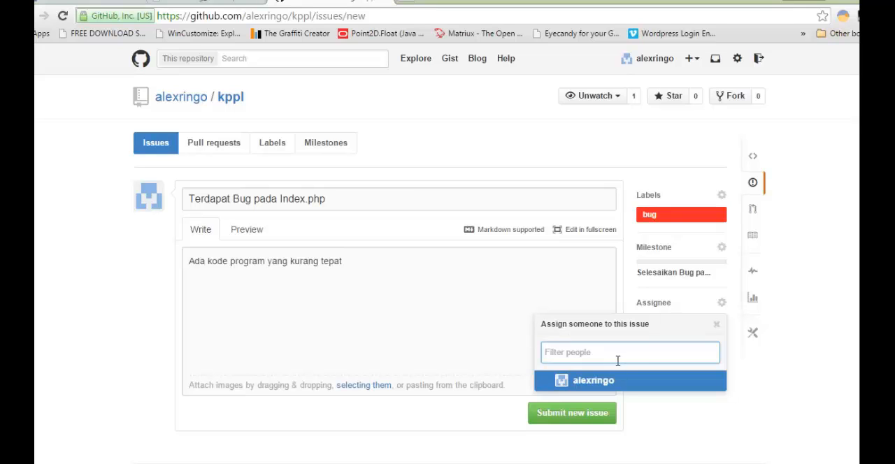
pyautogui.click(622, 388)
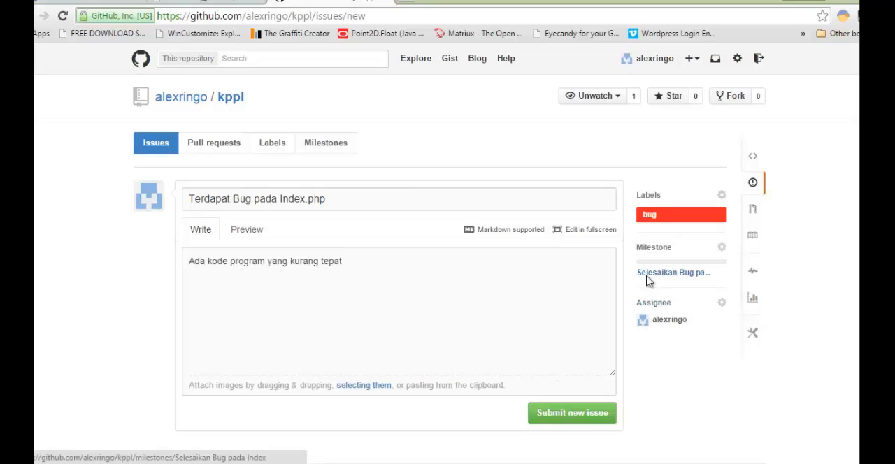
pyautogui.click(722, 304)
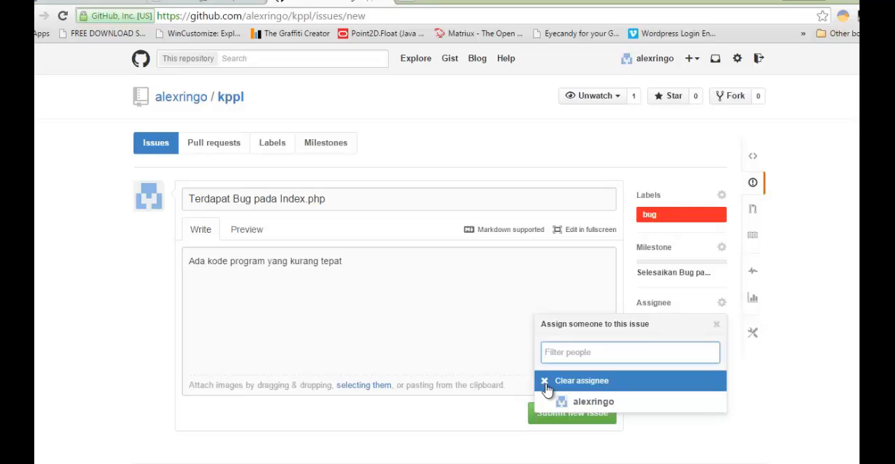
pyautogui.click(566, 402)
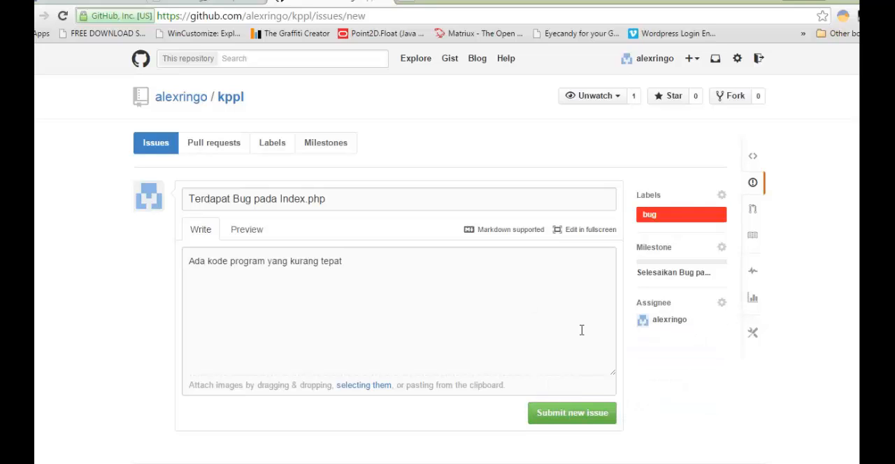
pyautogui.click(546, 301)
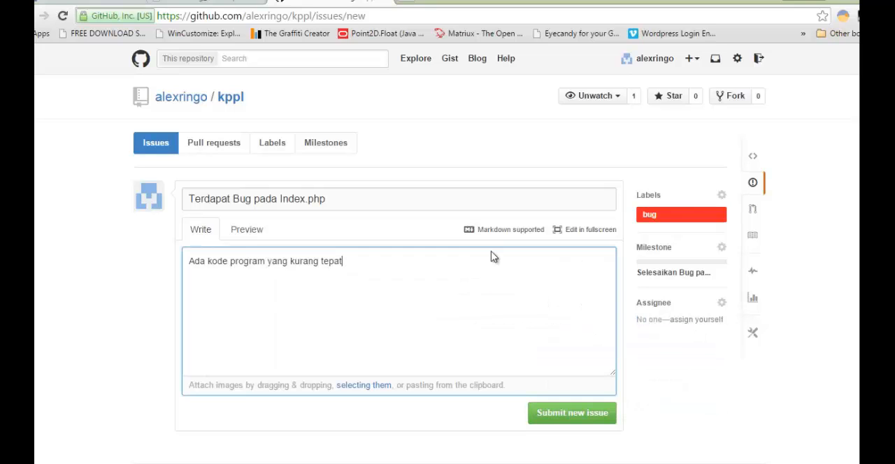
# - Submit the new issue and locate it in the kppl repository's issues list
pyautogui.click(583, 423)
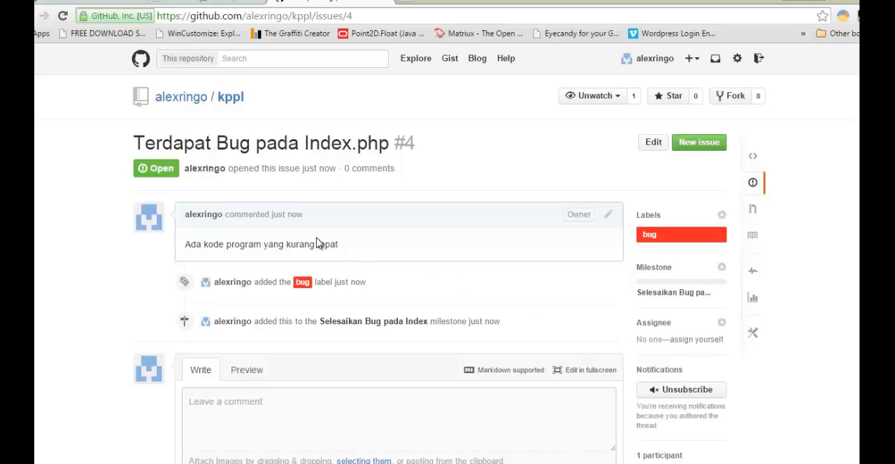
pyautogui.click(754, 182)
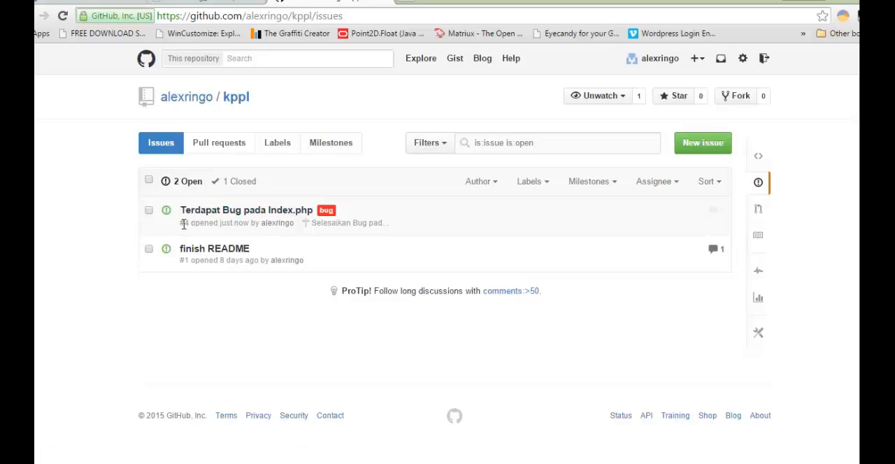
pyautogui.moveTo(181, 223); pyautogui.dragTo(189, 224)
pyautogui.click(284, 214)
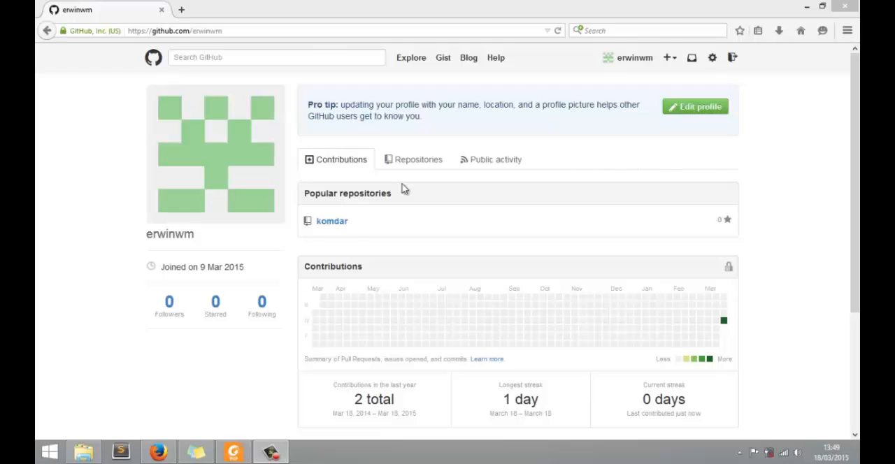
# - Look at the komdar repository's settings, and start creating the first page of its wiki
pyautogui.click(340, 233)
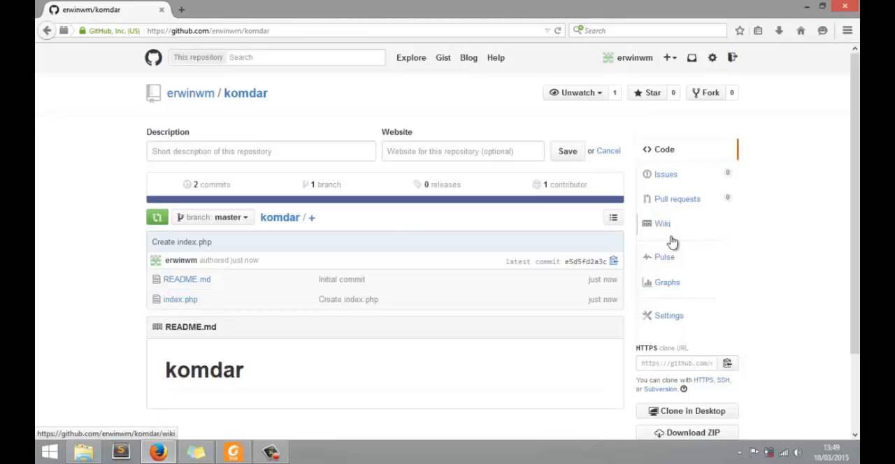
pyautogui.click(672, 316)
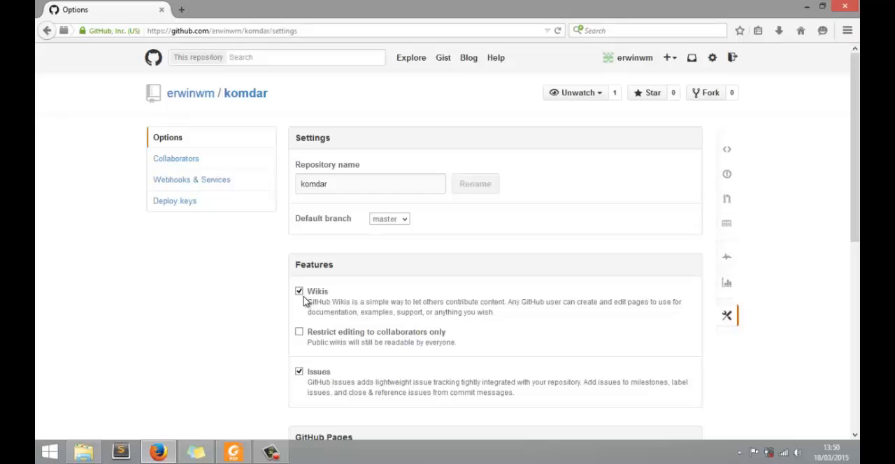
pyautogui.click(728, 226)
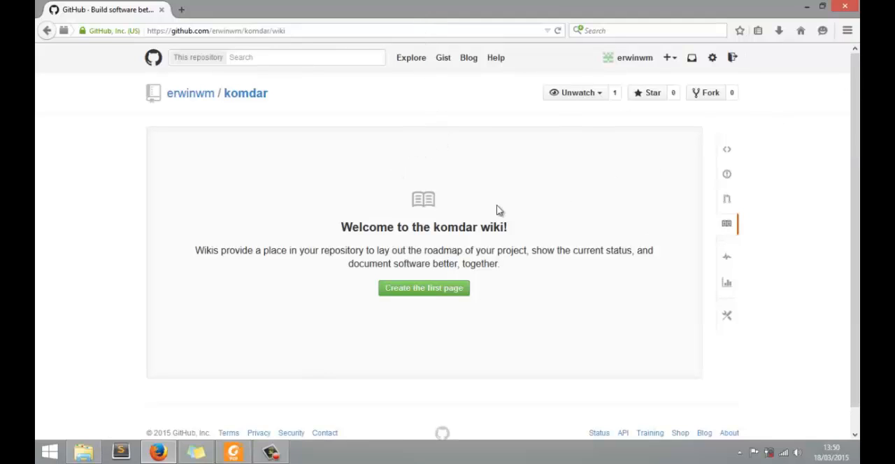
pyautogui.click(414, 291)
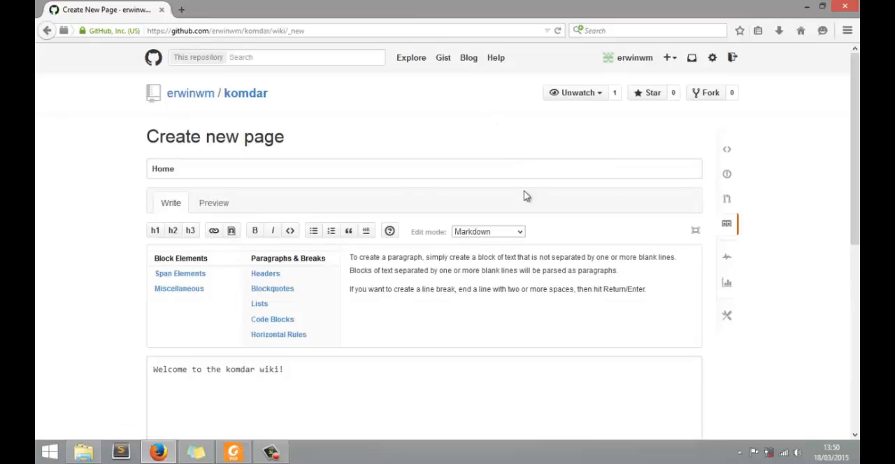
# - Replace the new wiki page's title with "Komdar (Aplikasi Darah)"
pyautogui.moveTo(190, 168); pyautogui.dragTo(91, 128)
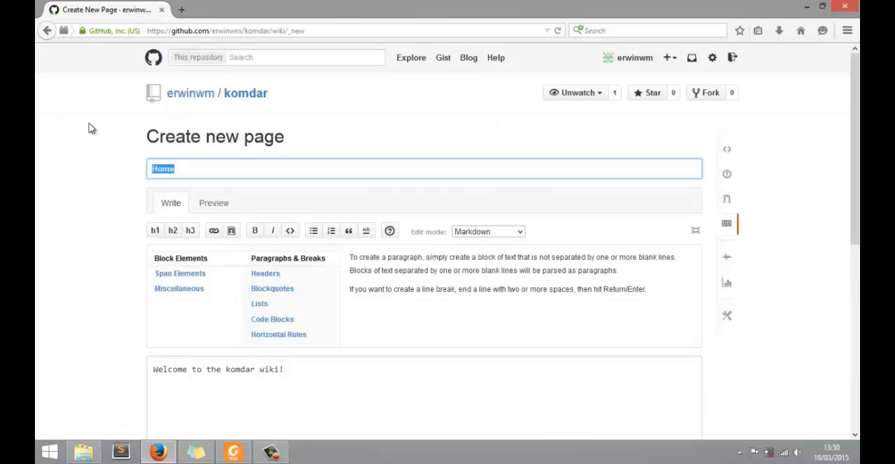
pyautogui.press('BackSpace')
pyautogui.write('K')
pyautogui.write('om')
pyautogui.write('dar 90')
pyautogui.press('BackSpace')
pyautogui.press('BackSpace')
pyautogui.write('()A')
pyautogui.write('plikas')
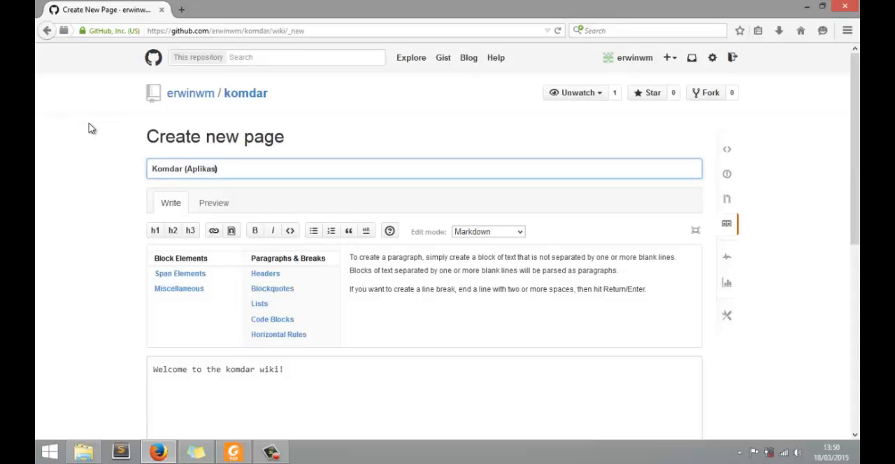
pyautogui.write('i Darah')
# - Try heading levels 1, 2 and 3 on the wiki page's welcome line, and remove the added heading marks
pyautogui.moveTo(855, 147); pyautogui.dragTo(856, 151)
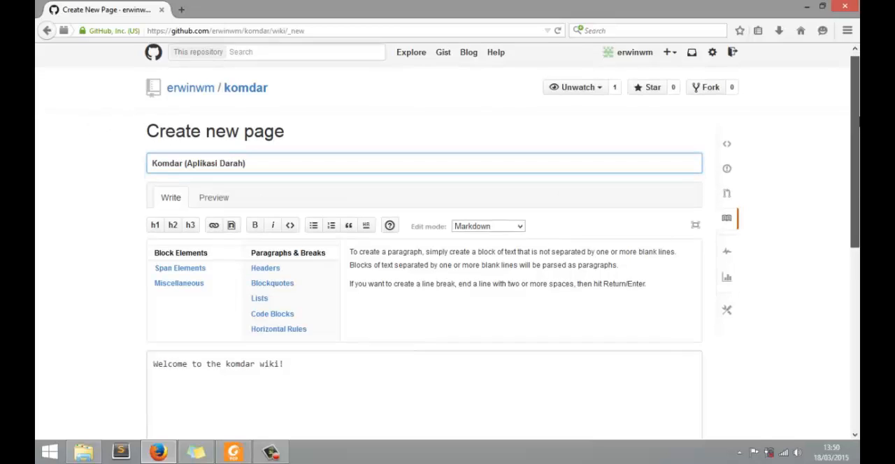
pyautogui.scroll(-2, 840, 140)
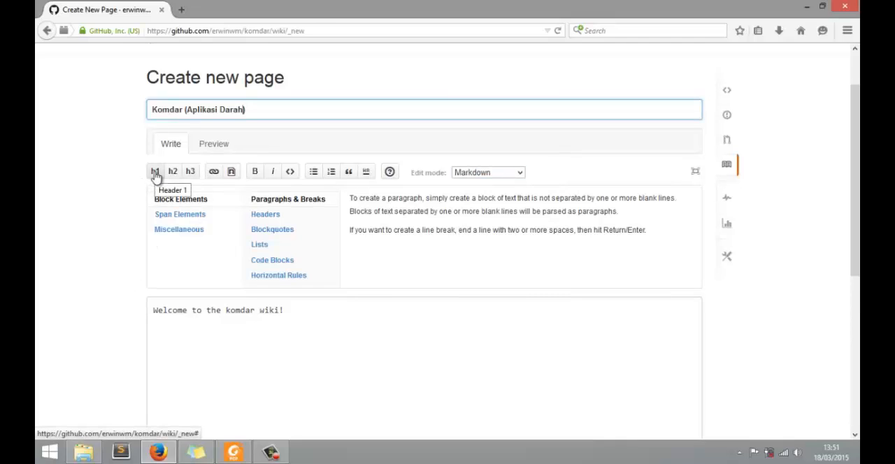
pyautogui.moveTo(286, 311); pyautogui.dragTo(123, 311)
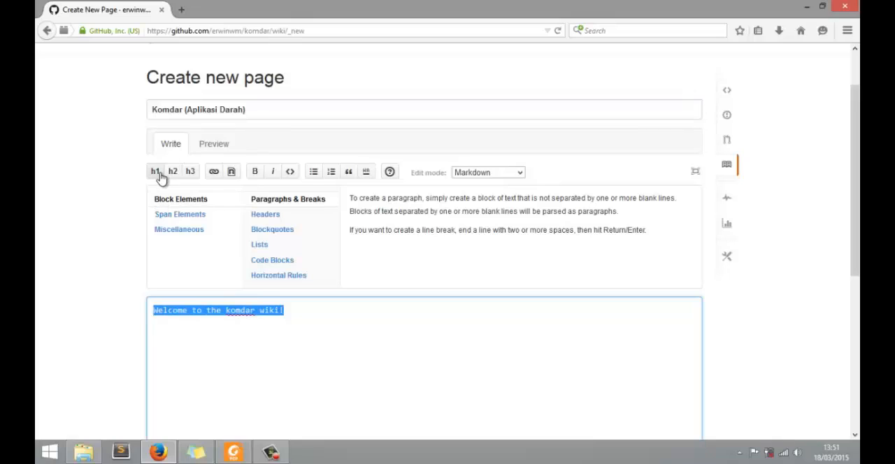
pyautogui.click(160, 178)
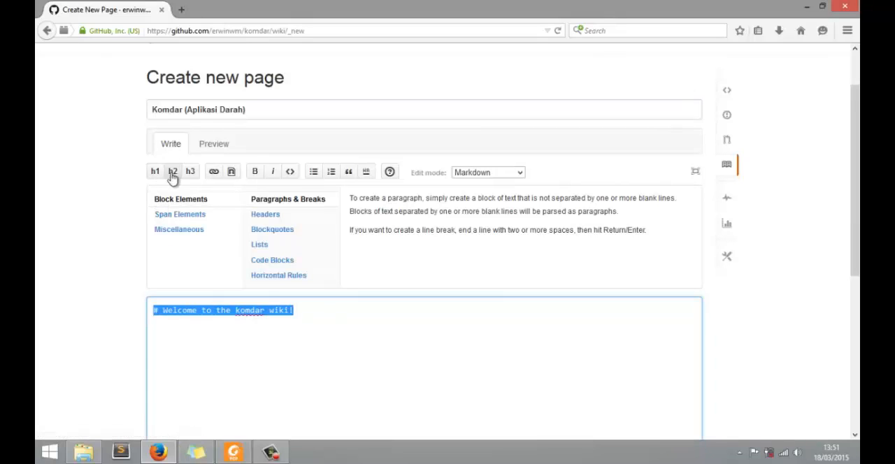
pyautogui.click(173, 178)
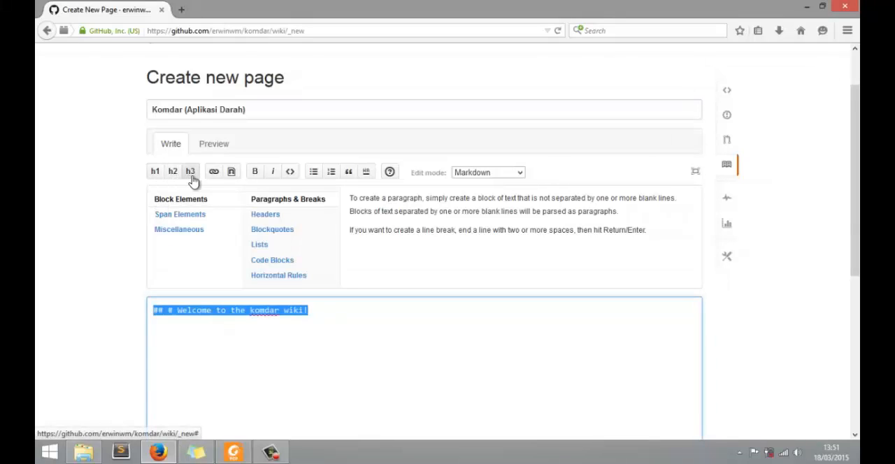
pyautogui.click(192, 178)
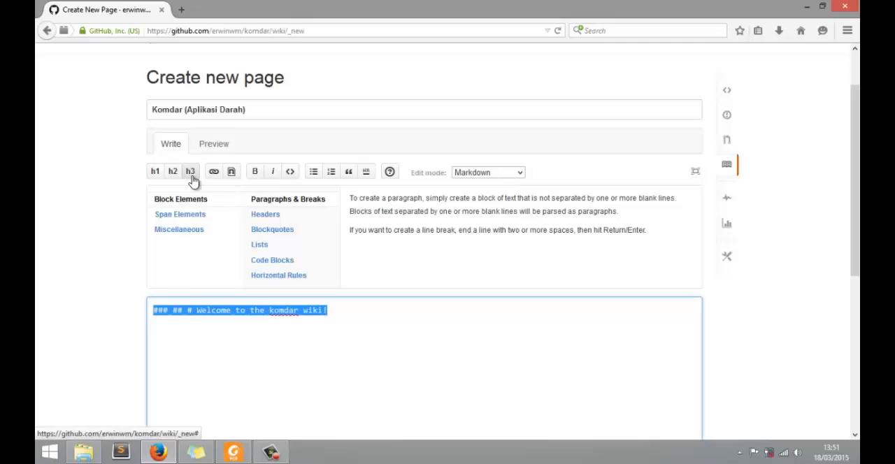
pyautogui.click(193, 311)
pyautogui.moveTo(196, 312); pyautogui.dragTo(114, 312)
pyautogui.press('BackSpace')
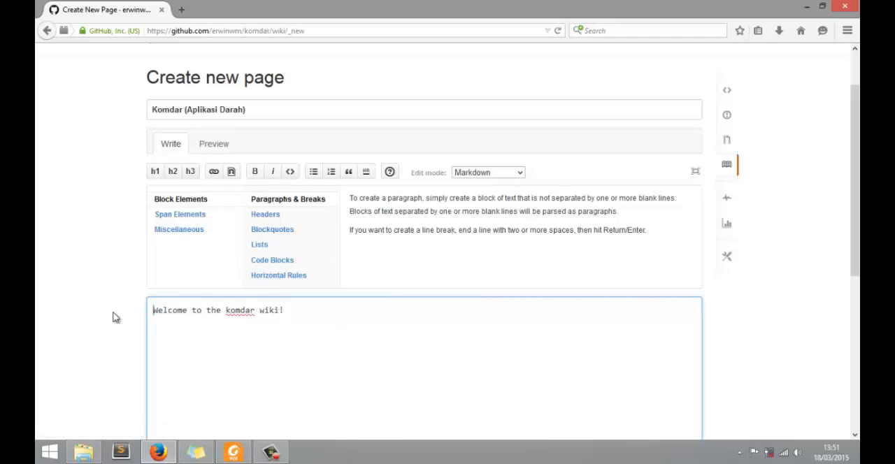
# - Add the line "Ini aplikasi penyambung darah" below the welcome line, followed by a blank line
pyautogui.scroll(-3, 507, 307)
pyautogui.click(273, 142)
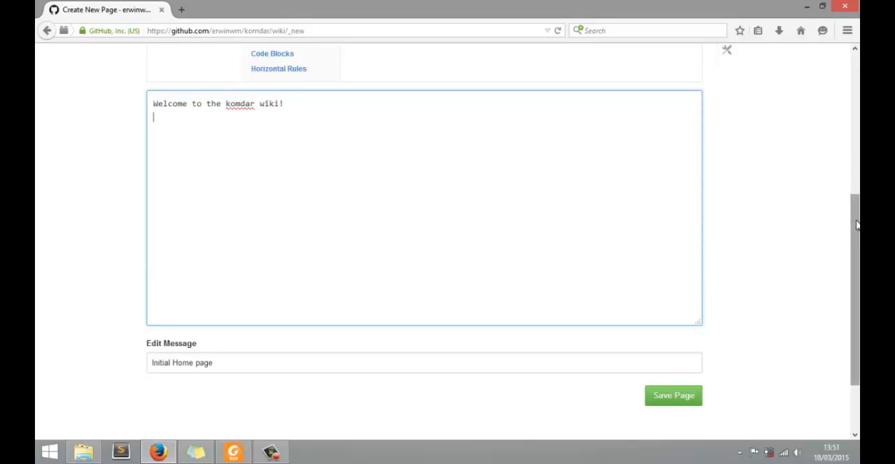
pyautogui.scroll(2, 857, 224)
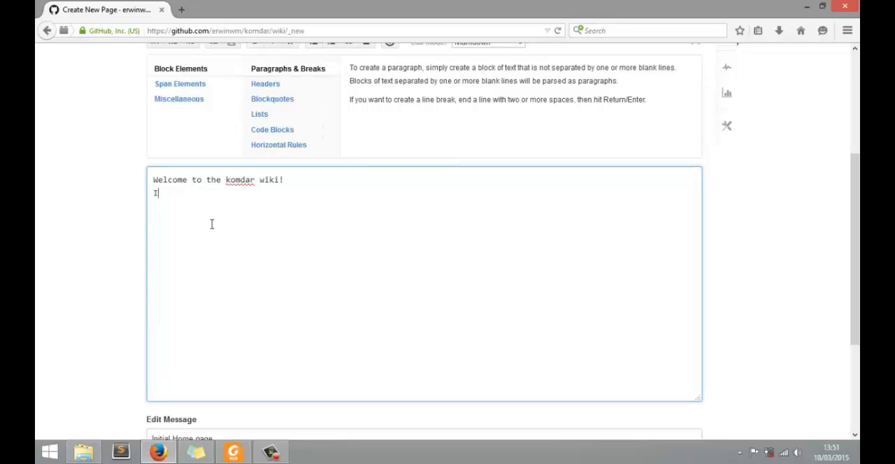
pyautogui.write('Ini aplikasi p')
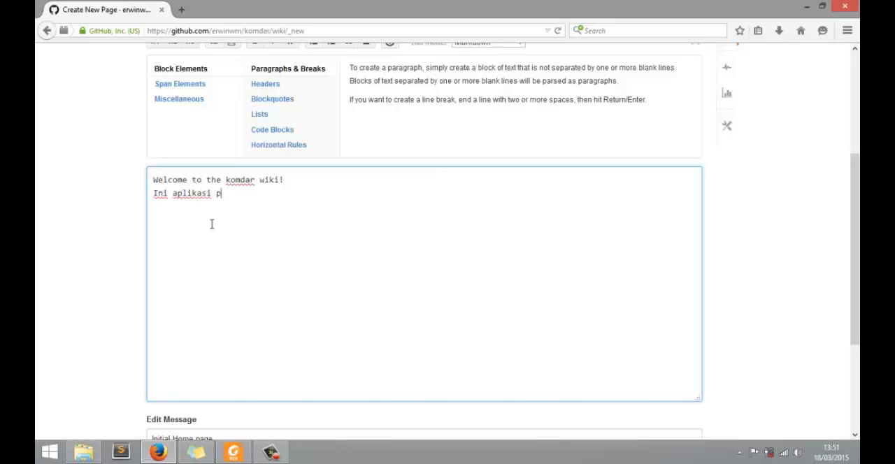
pyautogui.write('enyambung dara')
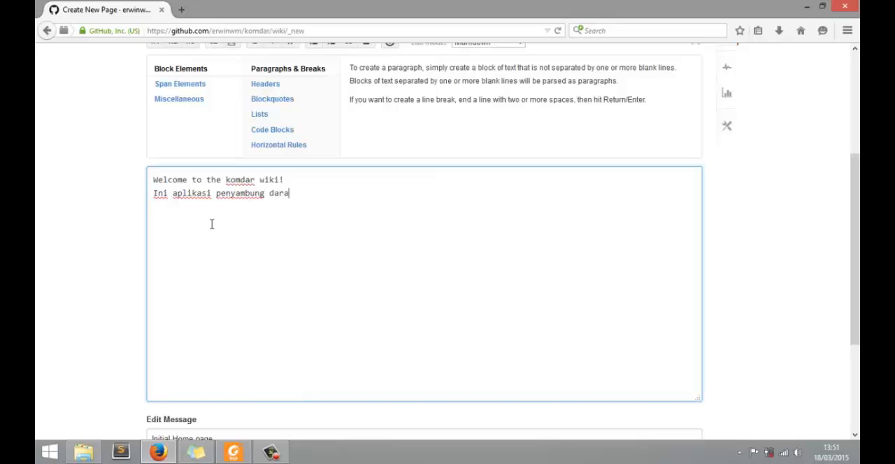
pyautogui.write('h')
pyautogui.press('Return')
pyautogui.press('Return')
# - Add the level 1 heading "Fitur-Fitur pada komdar" below the wiki page's text and preview the page
pyautogui.scroll(2, 173, 156)
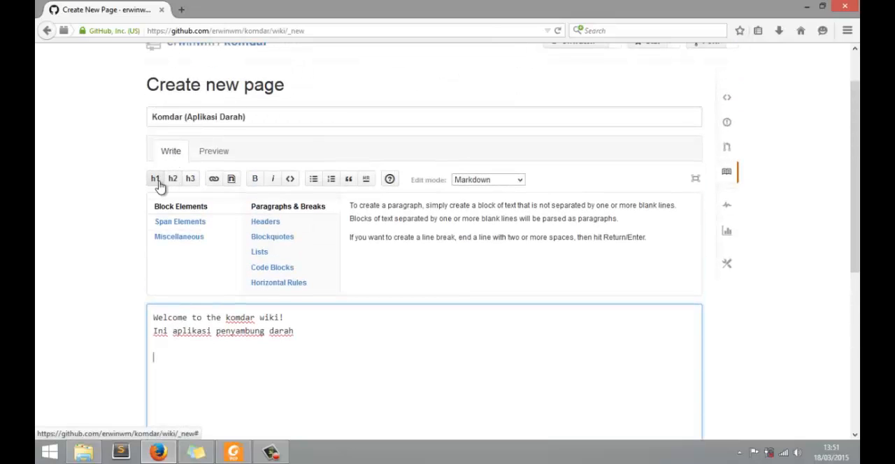
pyautogui.click(158, 180)
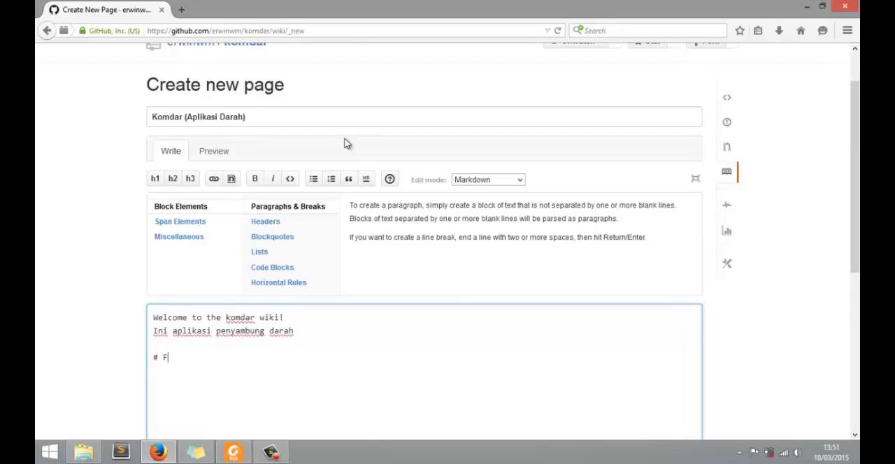
pyautogui.write('Fitur')
pyautogui.write('-')
pyautogui.write('FI')
pyautogui.write('itur p')
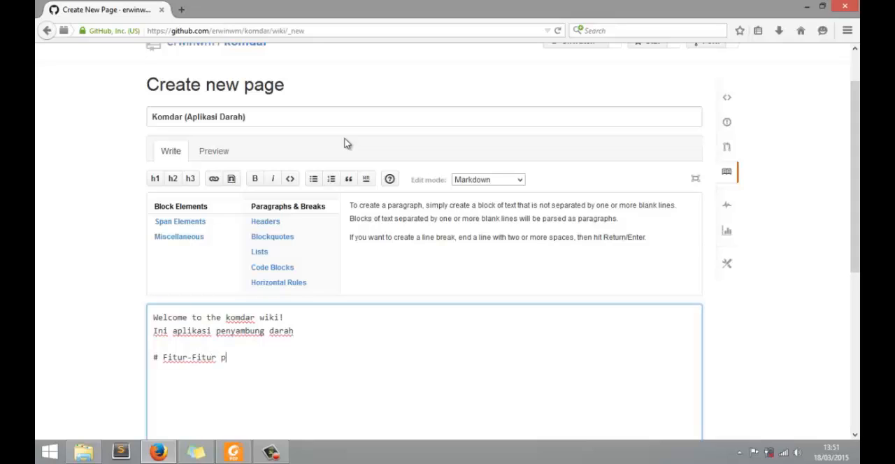
pyautogui.write('ada komdar')
pyautogui.press('Return')
pyautogui.click(223, 154)
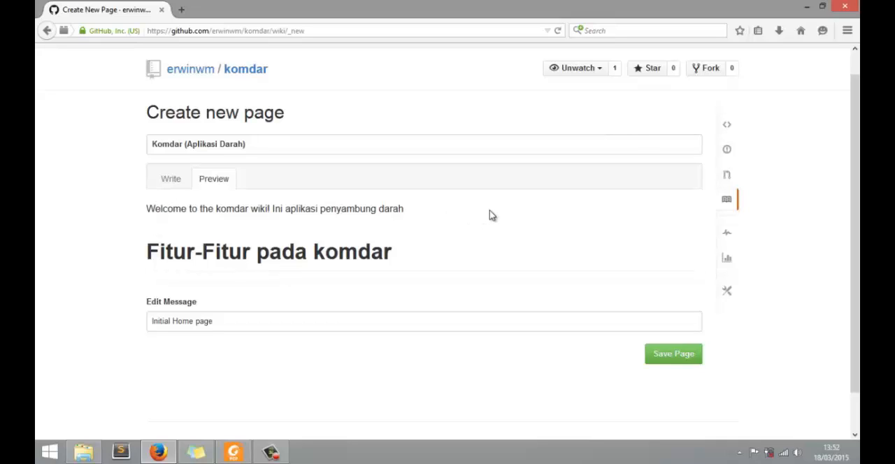
pyautogui.click(171, 191)
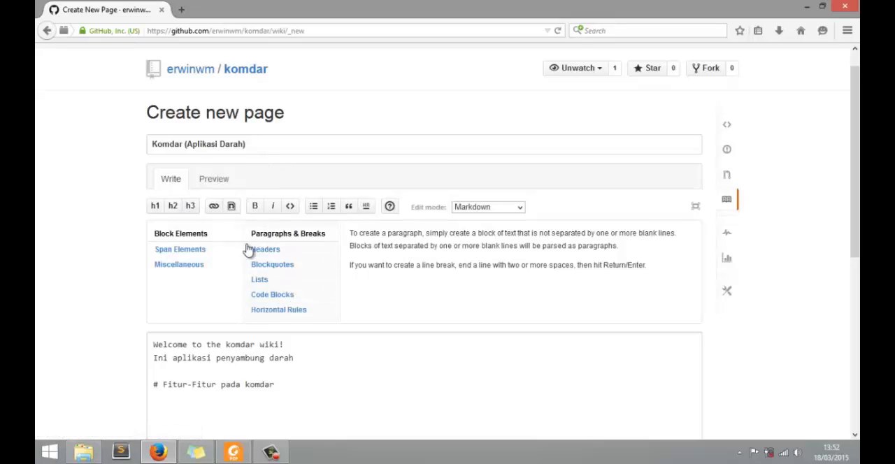
pyautogui.scroll(-4, 175, 371)
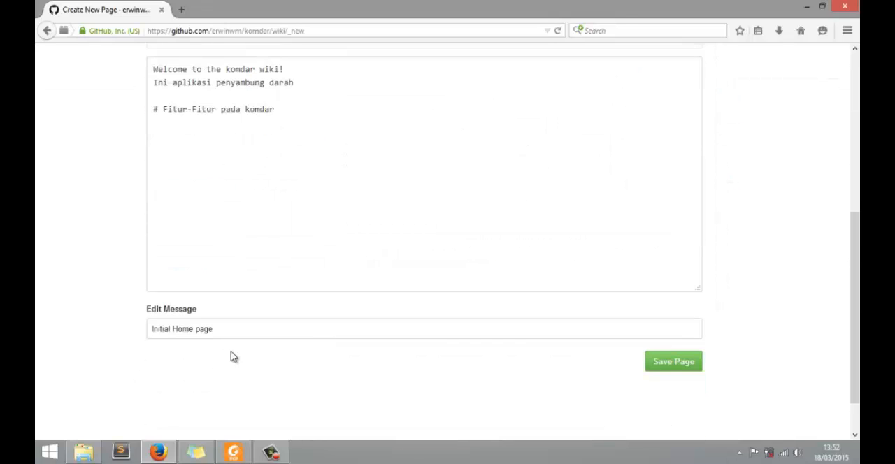
pyautogui.scroll(2, 189, 210)
pyautogui.click(152, 207)
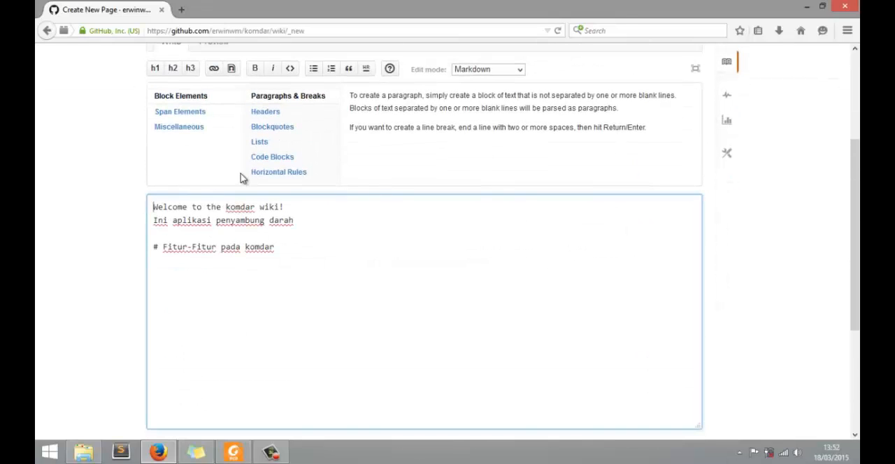
pyautogui.press('Return')
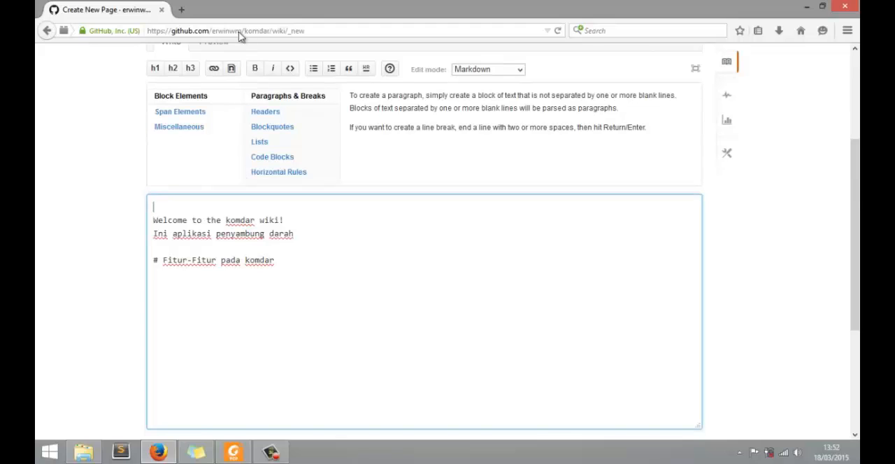
pyautogui.click(214, 70)
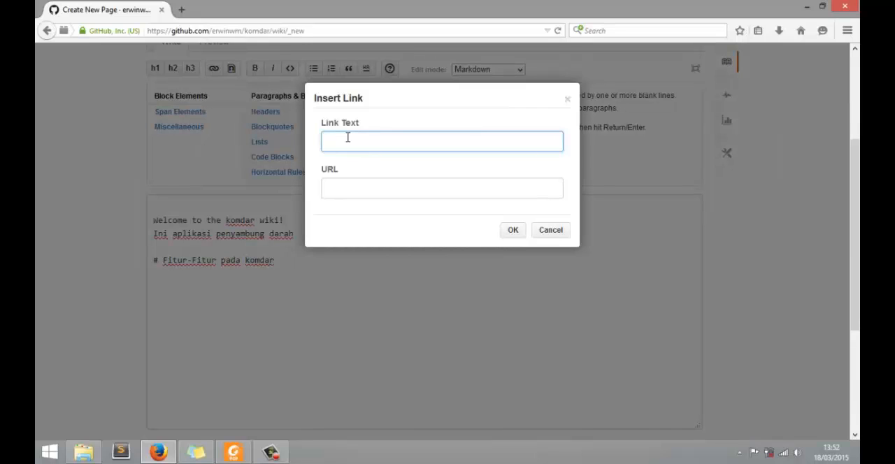
pyautogui.write('Link Apl')
pyautogui.write('ikasi Komdar')
pyautogui.click(393, 196)
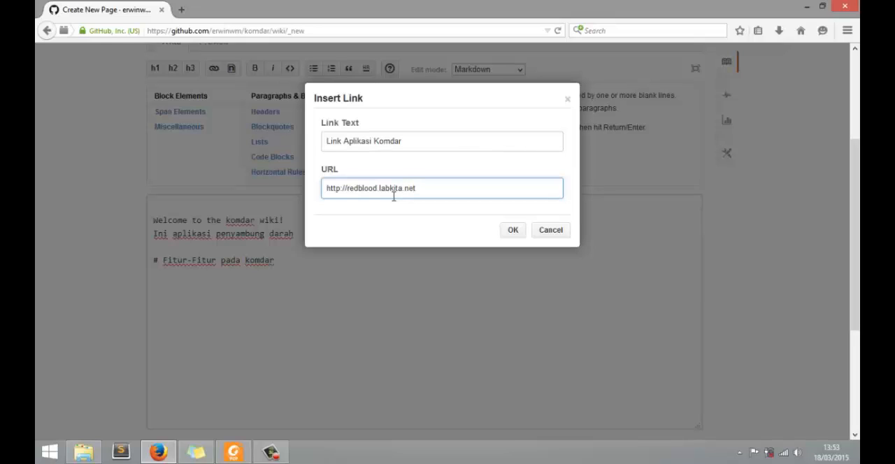
pyautogui.click(516, 231)
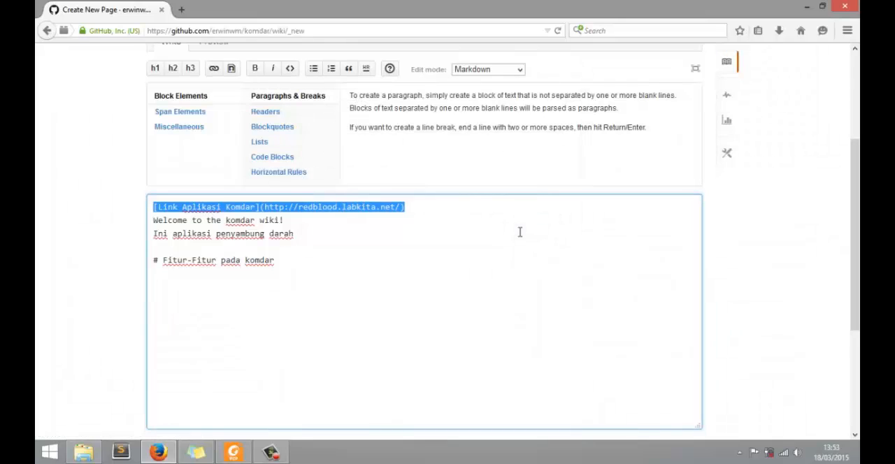
# - Preview the wiki page, and check its Link Aplikasi Komdar link in a separate tab before closing that tab
pyautogui.scroll(3, 68, 241)
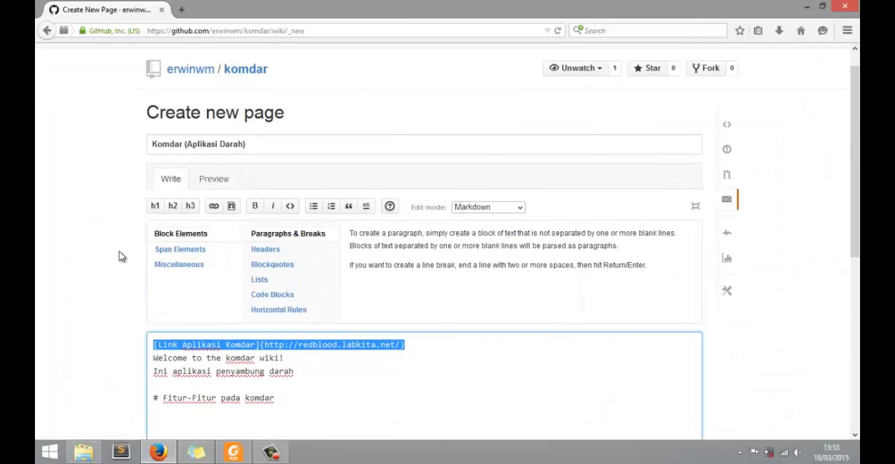
pyautogui.scroll(-1, 175, 182)
pyautogui.click(225, 114)
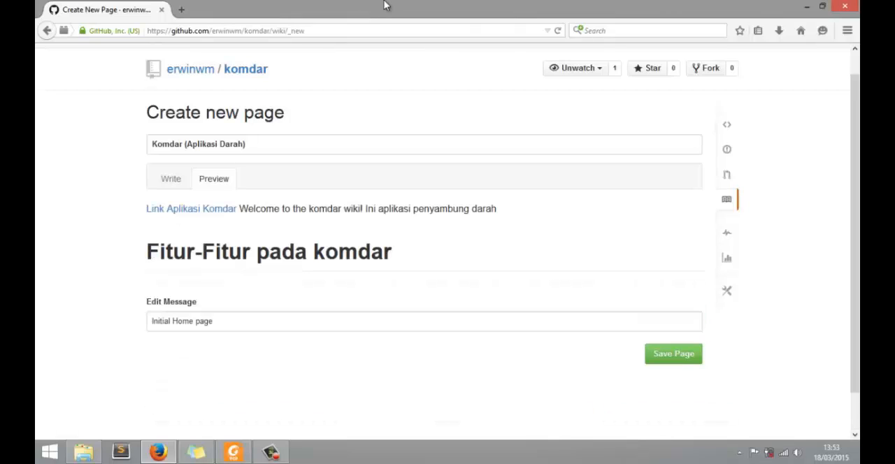
pyautogui.rightClick(185, 217)
pyautogui.click(217, 220)
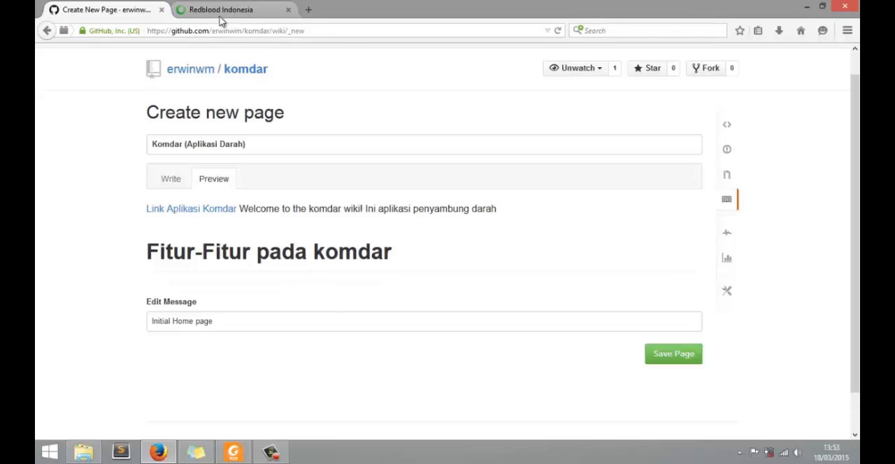
pyautogui.click(221, 12)
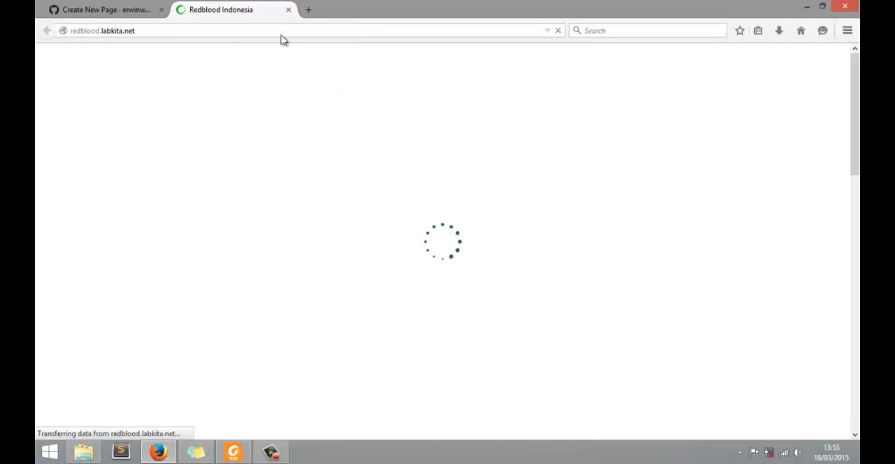
pyautogui.click(120, 12)
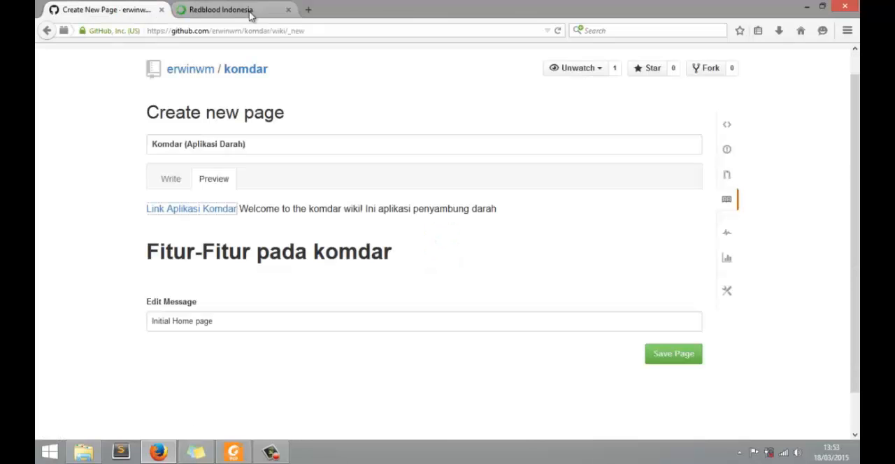
pyautogui.click(288, 10)
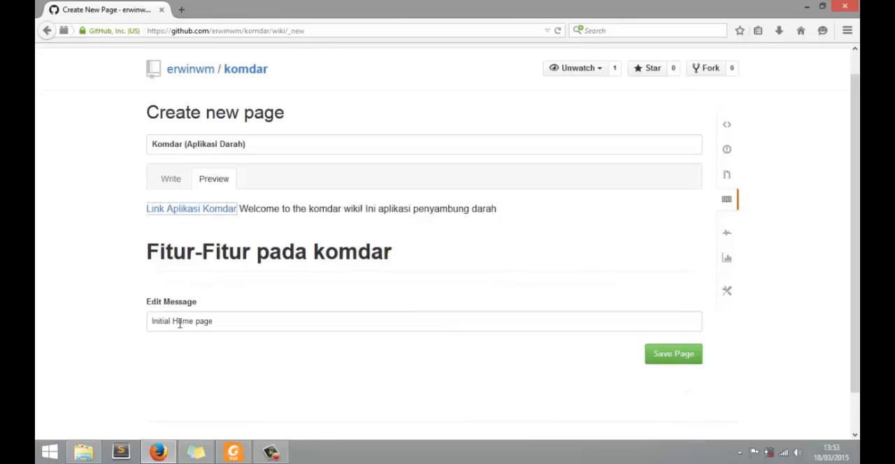
# - Save the new wiki page with the edit message "Initial Home page"
pyautogui.click(674, 357)
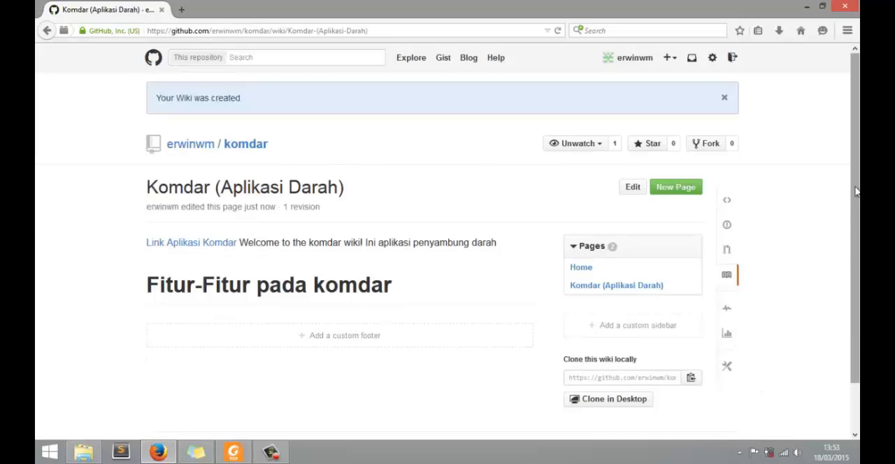
pyautogui.scroll(-2, 856, 190)
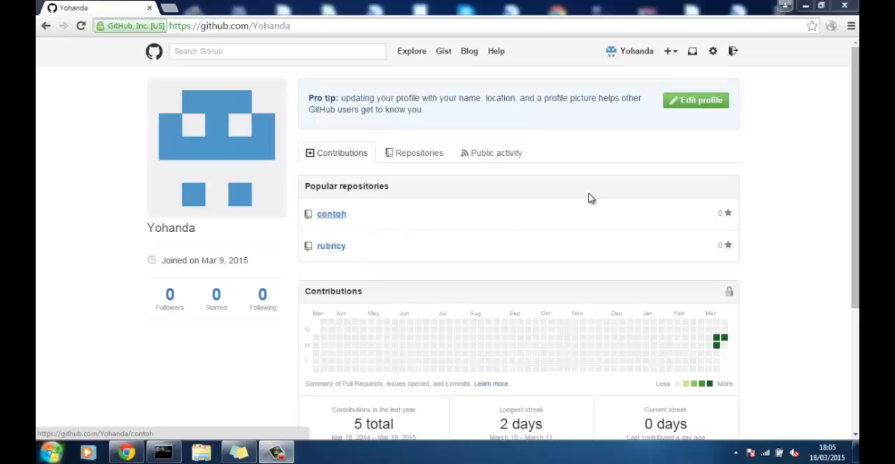
# - Start the automatic GitHub Pages generator from the settings of the rubricy repository
pyautogui.click(330, 254)
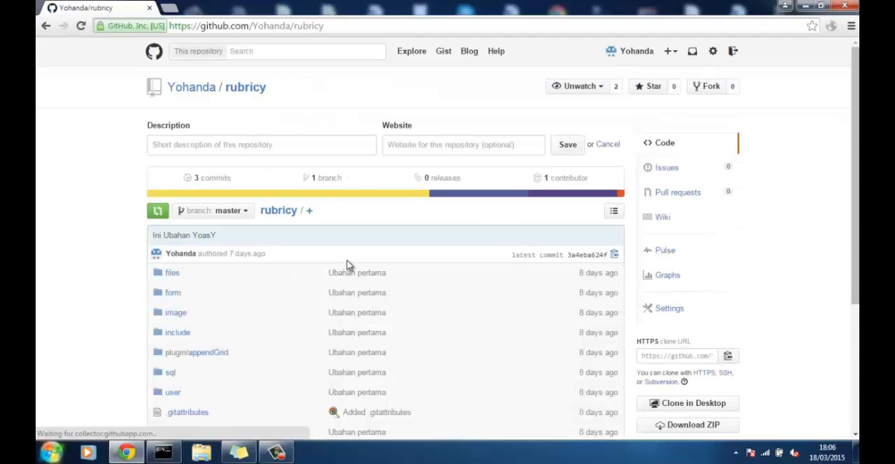
pyautogui.scroll(-3, 347, 260)
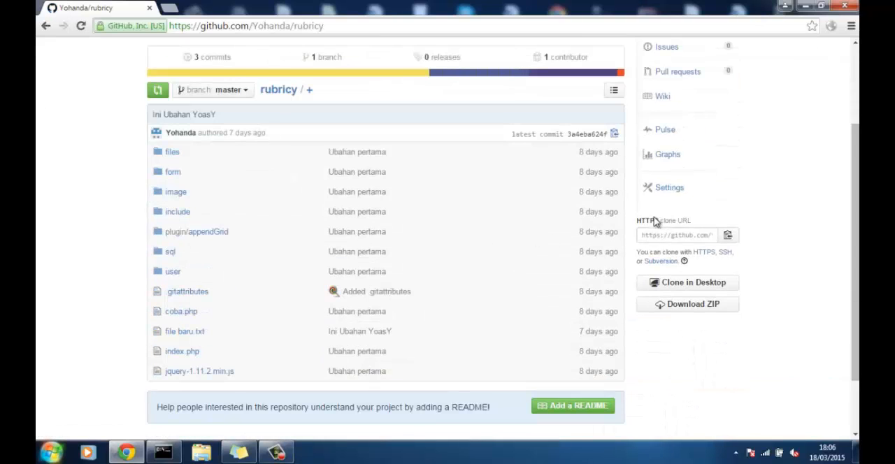
pyautogui.click(661, 190)
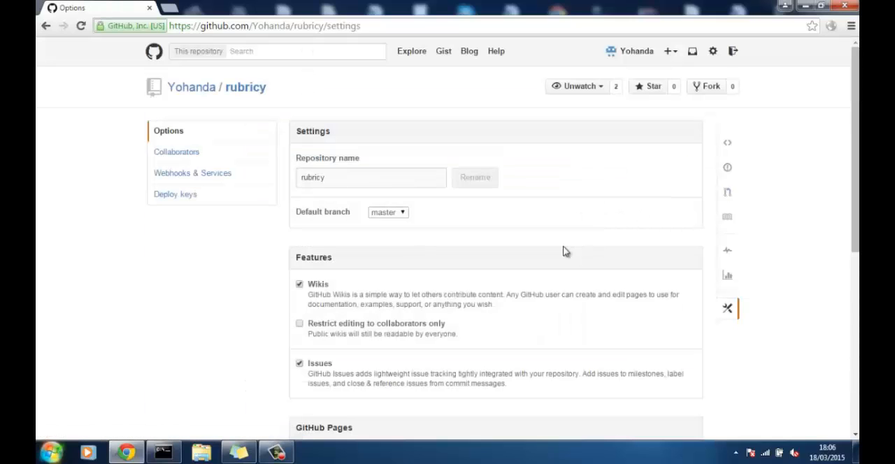
pyautogui.scroll(-3, 492, 274)
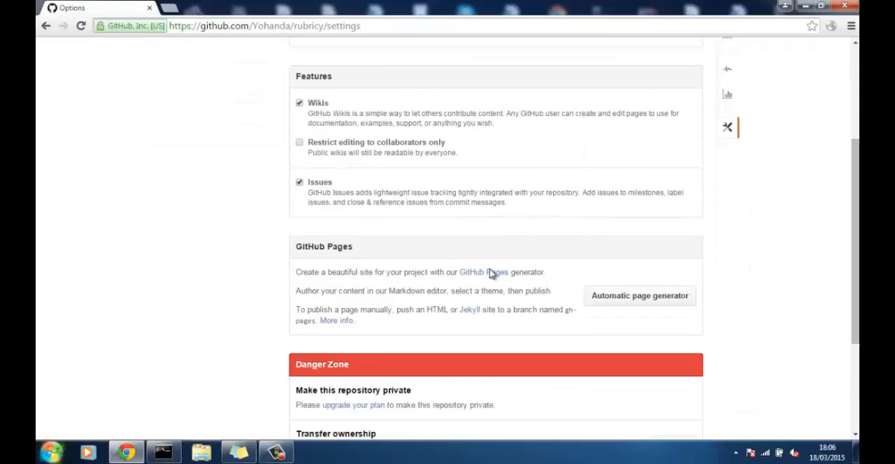
pyautogui.scroll(-1, 490, 274)
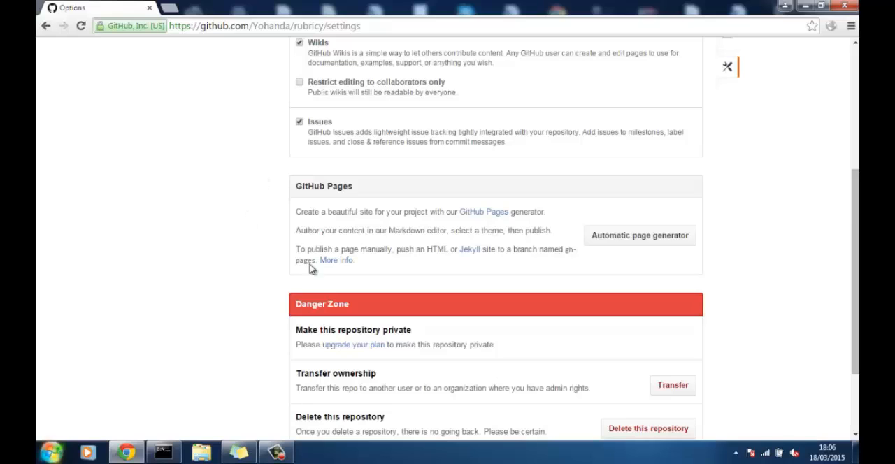
pyautogui.click(656, 249)
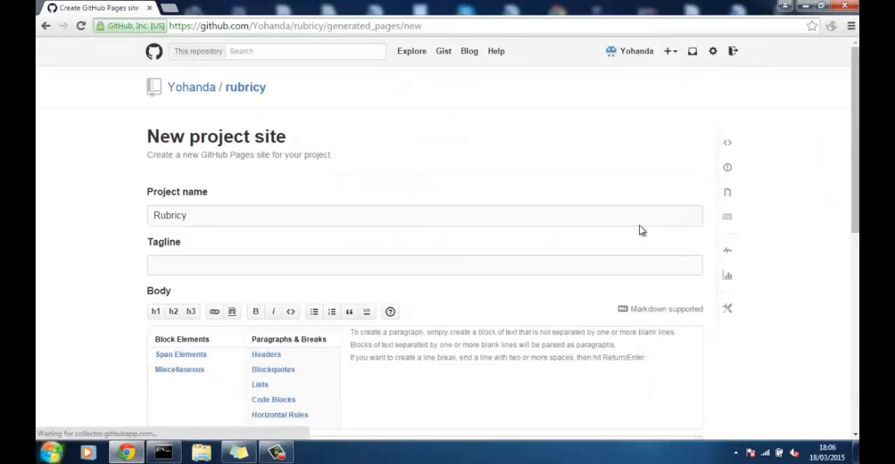
# - Examine the new project site form, including its project name and body text
pyautogui.scroll(-3, 649, 235)
pyautogui.scroll(-3, 563, 258)
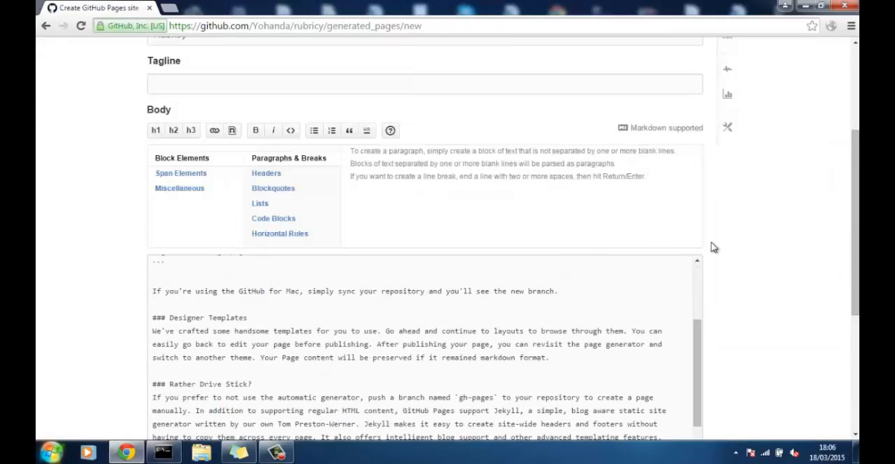
pyautogui.scroll(-4, 800, 258)
pyautogui.scroll(3, 802, 261)
pyautogui.scroll(4, 802, 261)
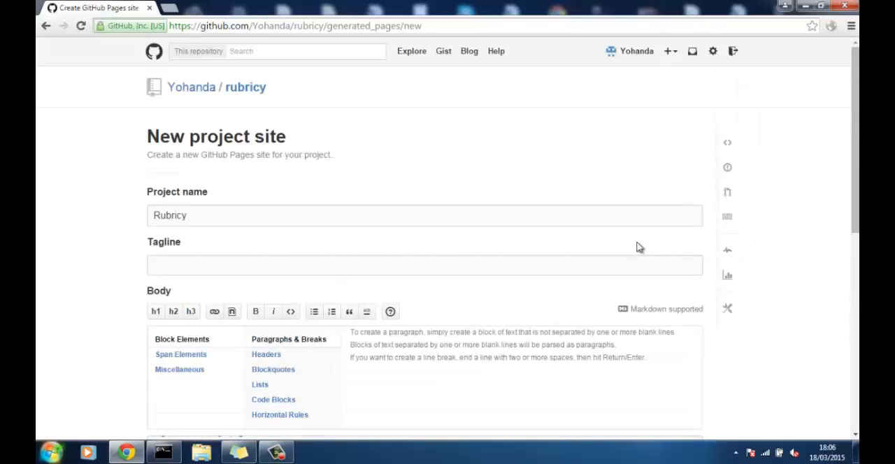
pyautogui.click(499, 220)
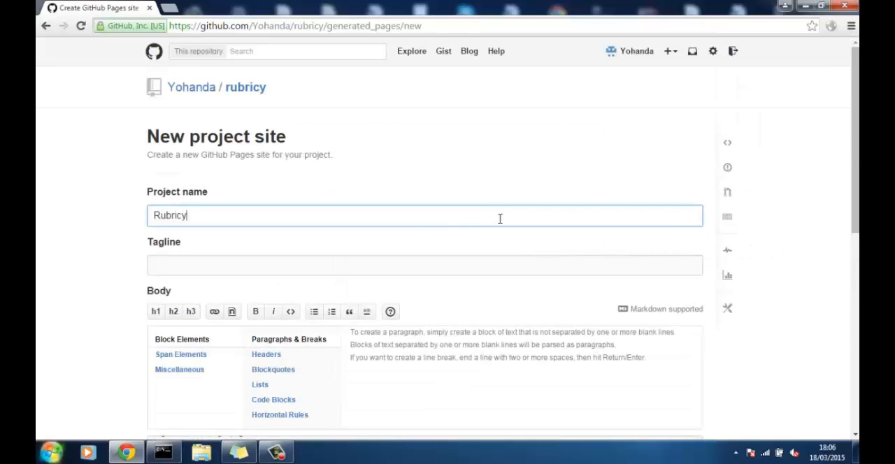
pyautogui.moveTo(294, 221); pyautogui.dragTo(108, 246)
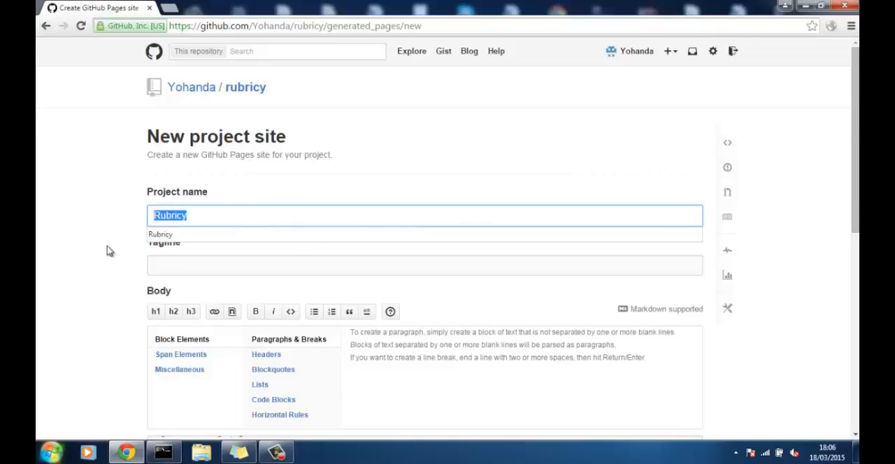
pyautogui.click(272, 218)
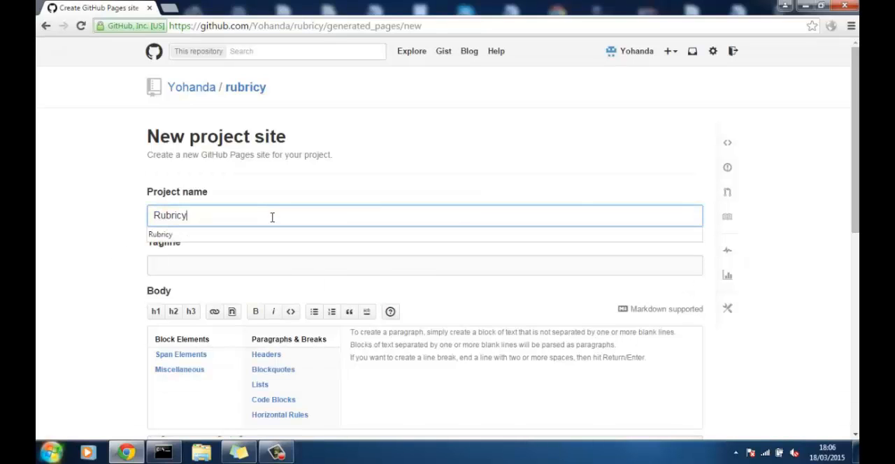
# - Enter "Rubicy makes perfect" as the project site's tagline
pyautogui.click(265, 261)
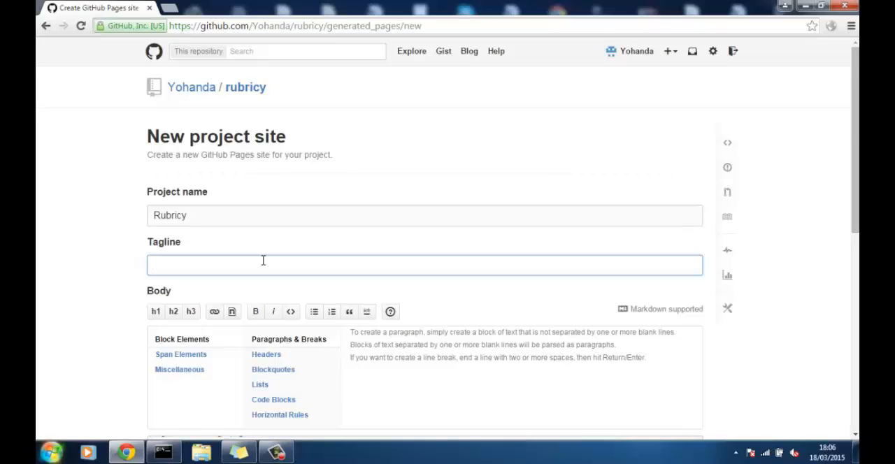
pyautogui.write('Rubicy makes perfect')
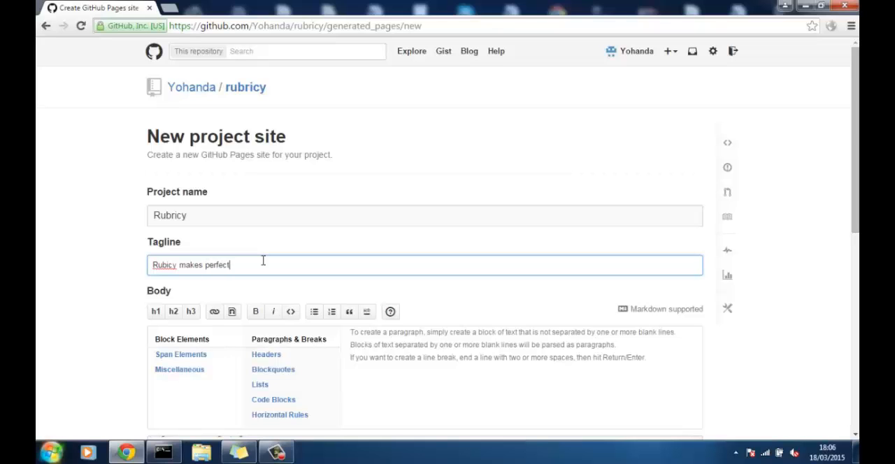
# - Examine the default Markdown body text of the new project site form, including the introductory paragraph about the automatic page generator
pyautogui.scroll(-3, 298, 287)
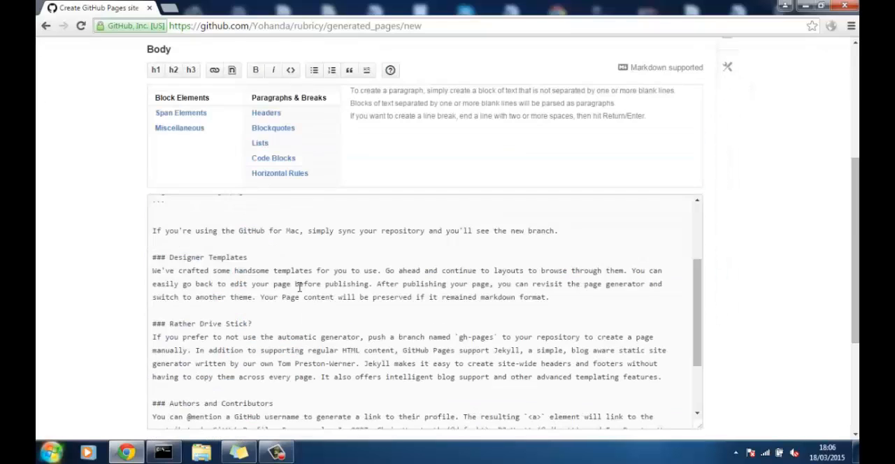
pyautogui.scroll(5, 298, 287)
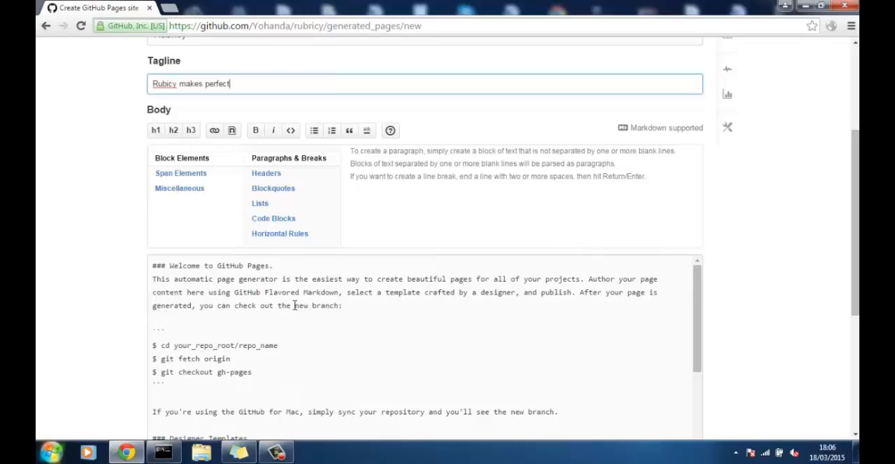
pyautogui.scroll(-2, 795, 252)
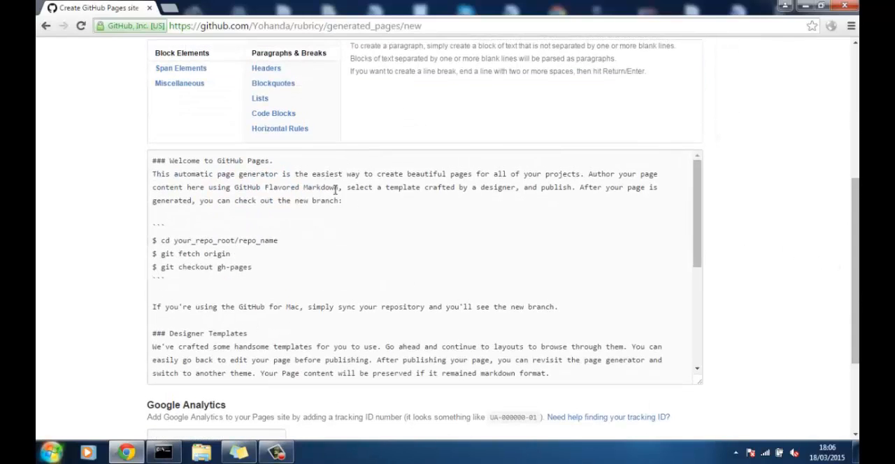
pyautogui.moveTo(343, 201); pyautogui.dragTo(140, 171)
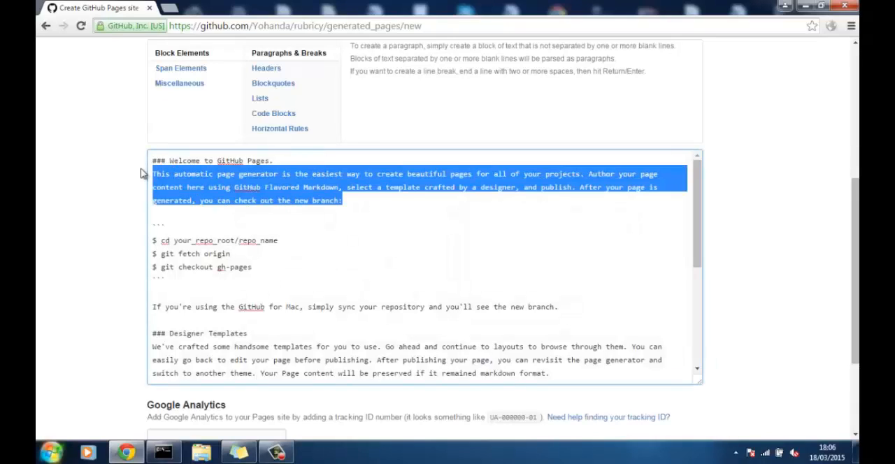
pyautogui.click(174, 222)
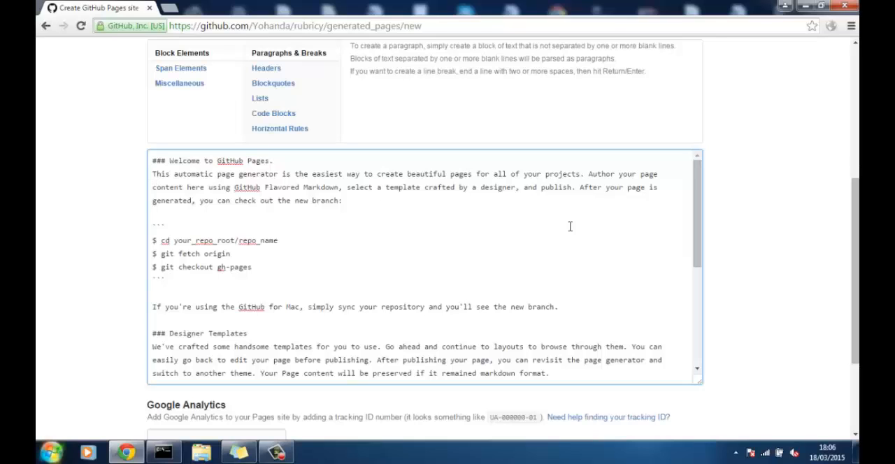
pyautogui.click(765, 207)
pyautogui.scroll(-2, 756, 205)
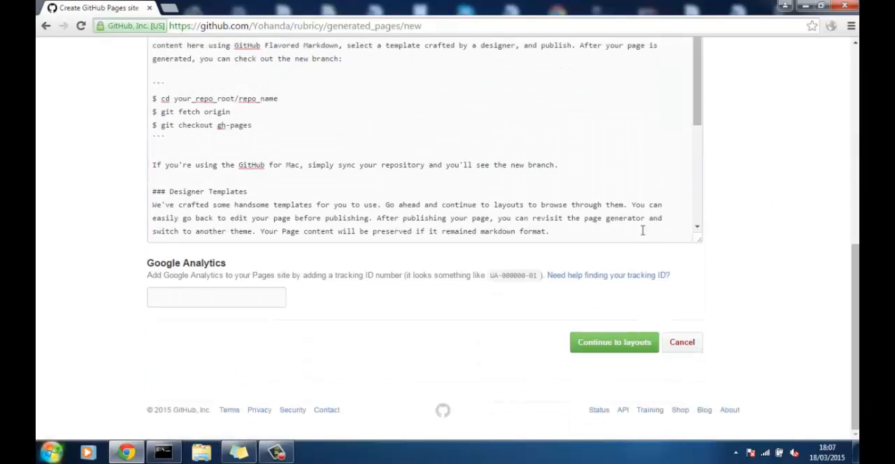
# - Dismiss the Windows color scheme prompt and continue to the site layouts with the Google Analytics tracking ID left empty
pyautogui.click(273, 299)
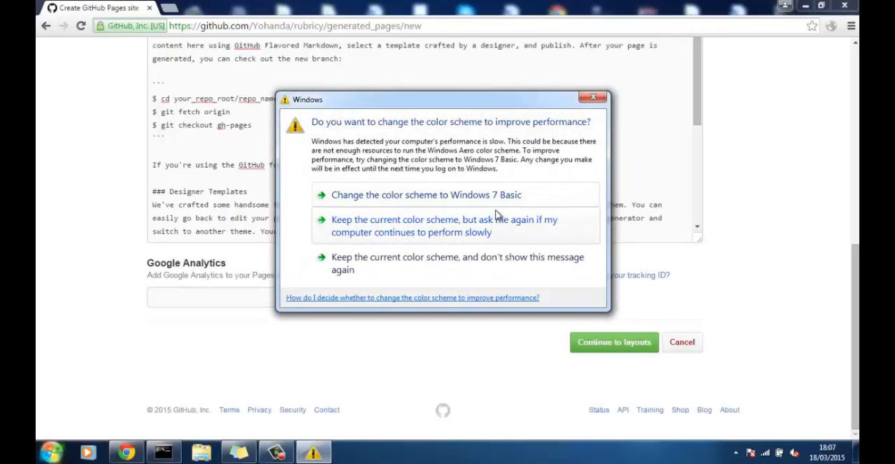
pyautogui.click(595, 99)
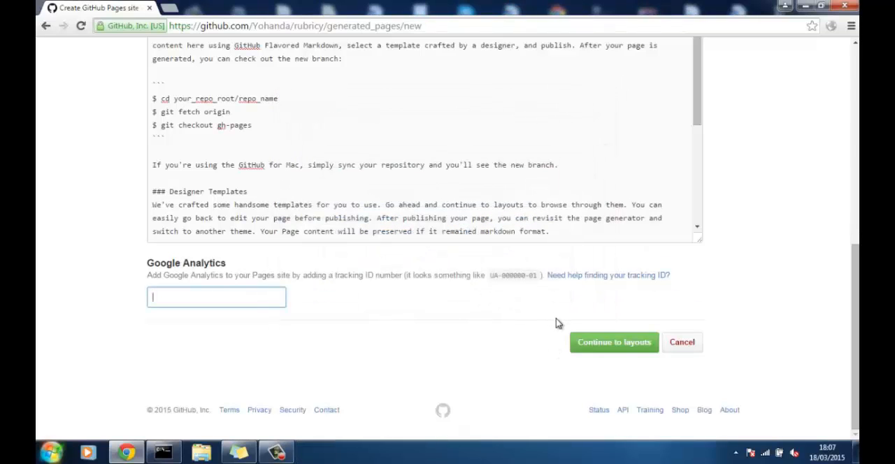
pyautogui.scroll(5, 815, 278)
pyautogui.scroll(-1, 808, 274)
pyautogui.click(598, 347)
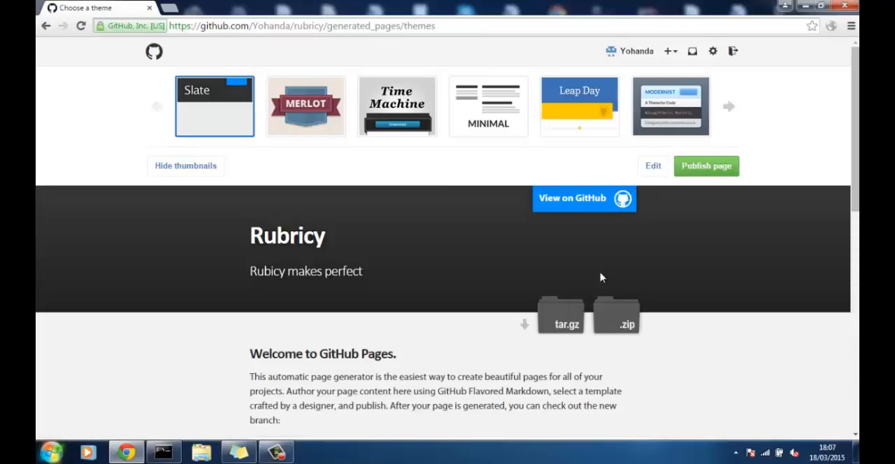
# - Preview the Slate and Minimal themes for the project site and select the Time Machine theme
pyautogui.scroll(-5, 690, 314)
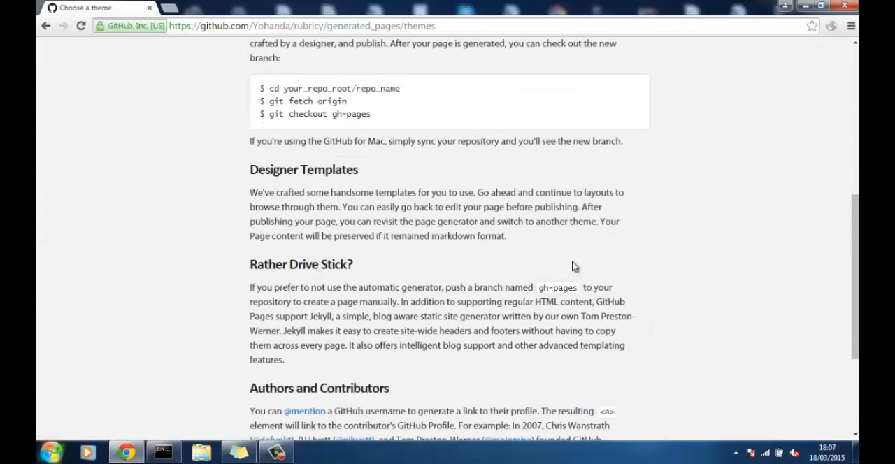
pyautogui.scroll(5, 574, 255)
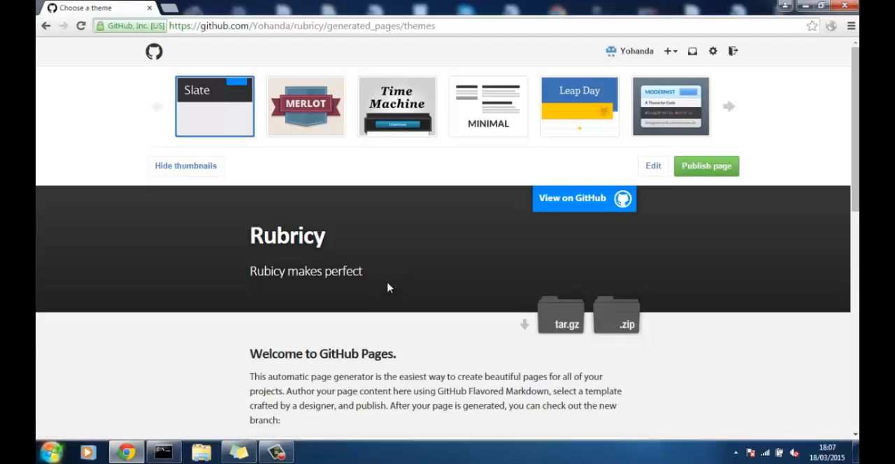
pyautogui.click(469, 112)
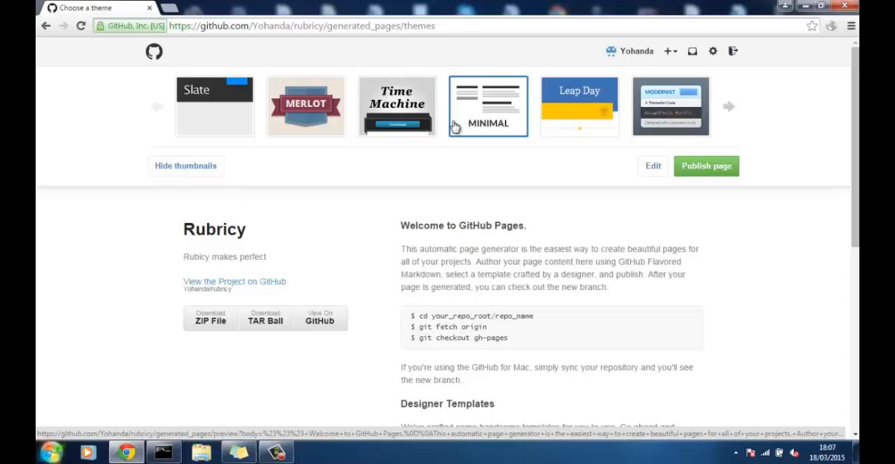
pyautogui.click(404, 114)
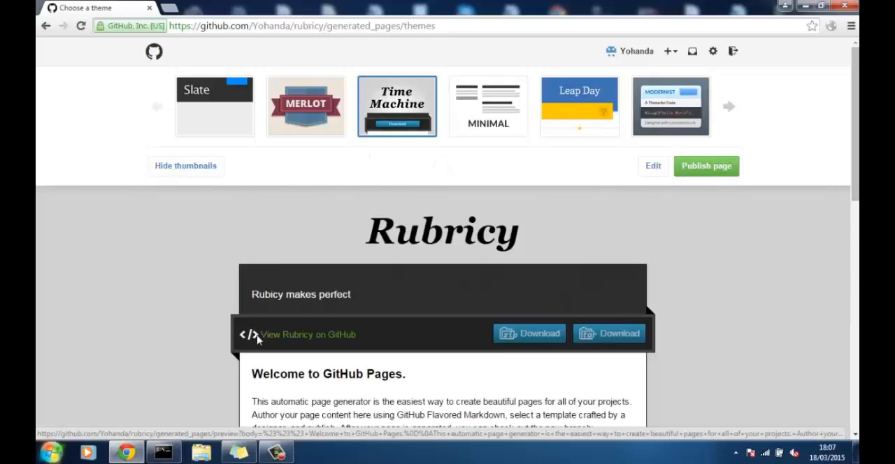
# - Review the full Time Machine preview of the project site and publish the page
pyautogui.scroll(-3, 257, 336)
pyautogui.scroll(-4, 257, 337)
pyautogui.scroll(8, 269, 322)
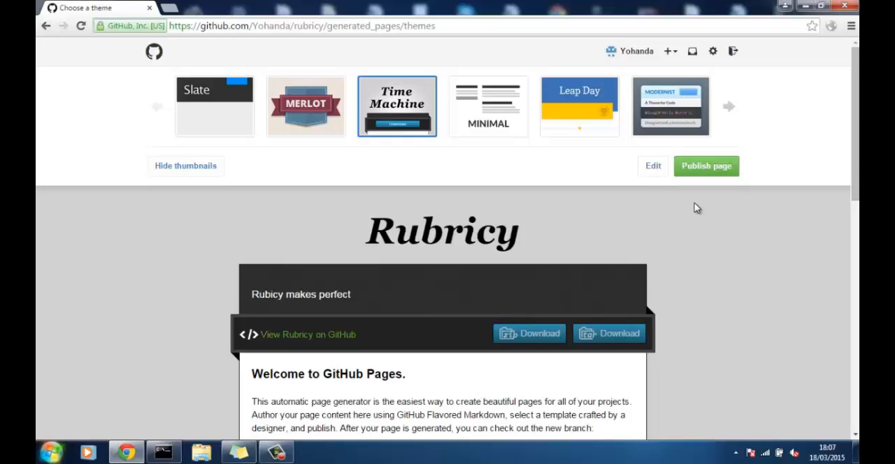
pyautogui.click(704, 169)
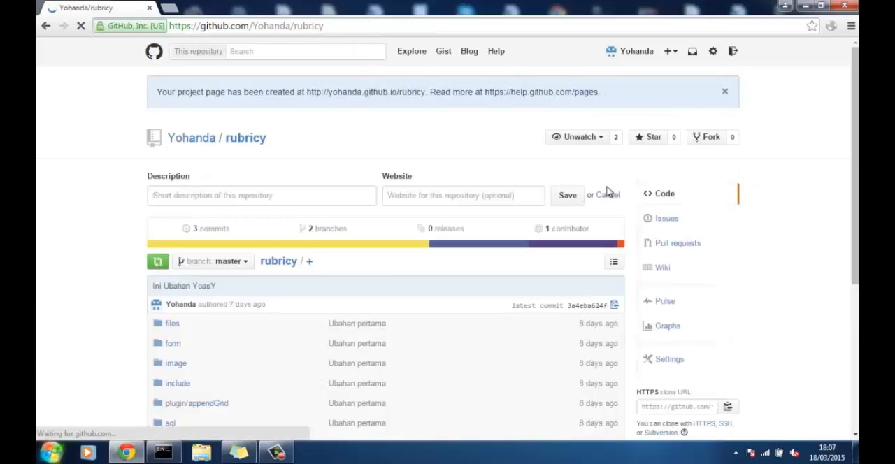
# - Check the rubricy repository's branch list for the gh-pages branch, staying on master
pyautogui.scroll(-3, 609, 197)
pyautogui.scroll(3, 505, 244)
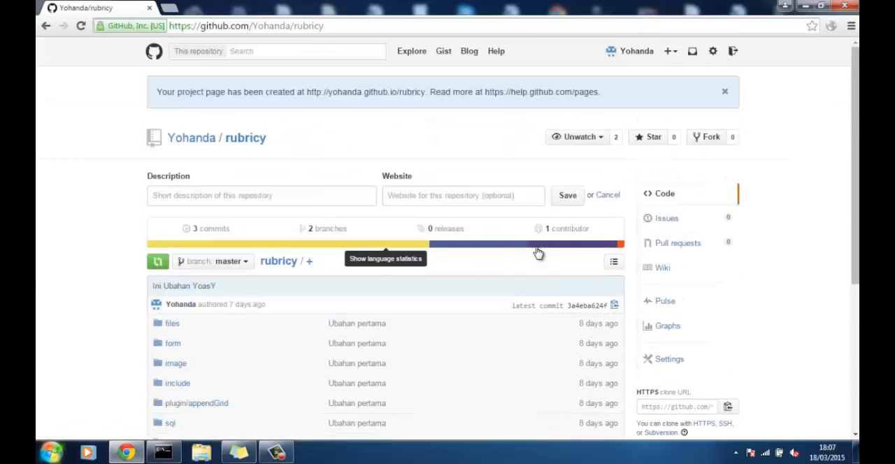
pyautogui.click(231, 262)
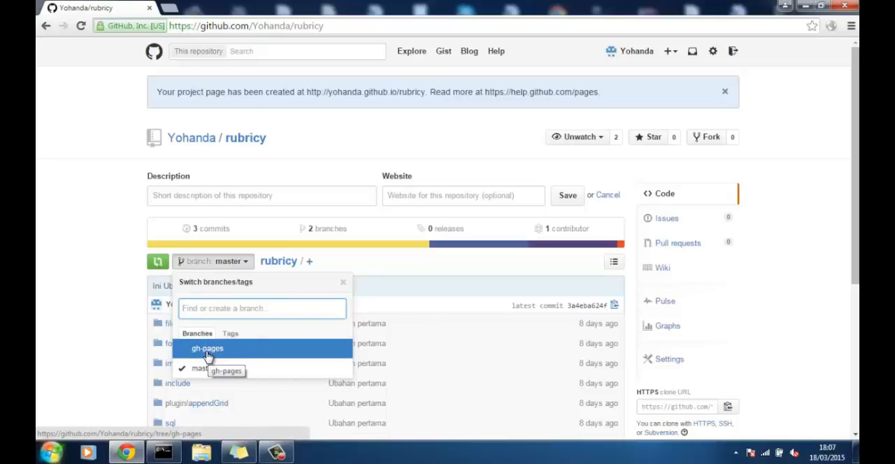
pyautogui.click(132, 348)
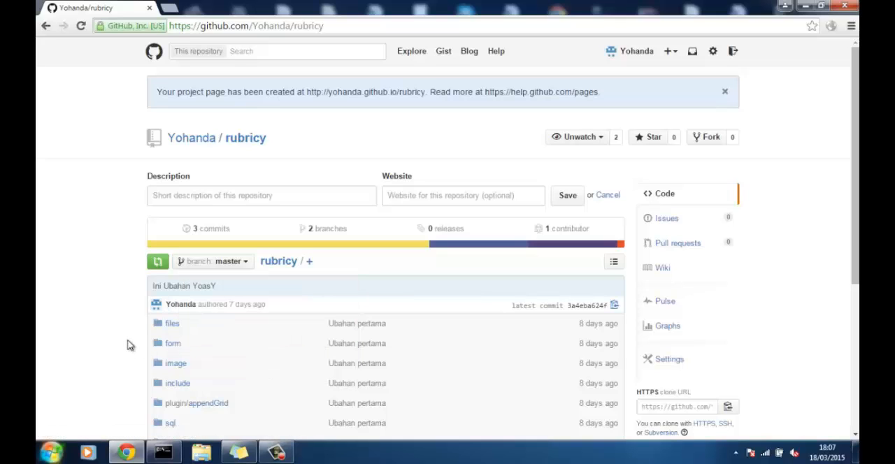
# - Open the published project site from the GitHub Pages section of the rubricy repository settings
pyautogui.scroll(-3, 649, 256)
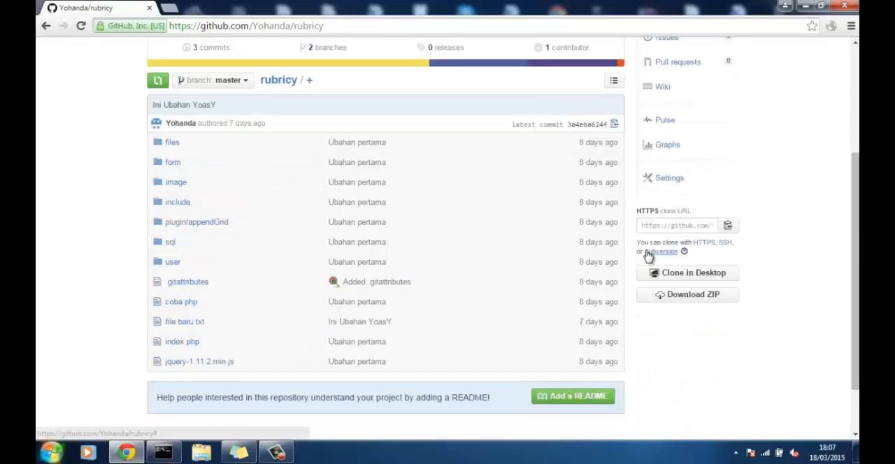
pyautogui.click(670, 178)
pyautogui.scroll(-5, 441, 260)
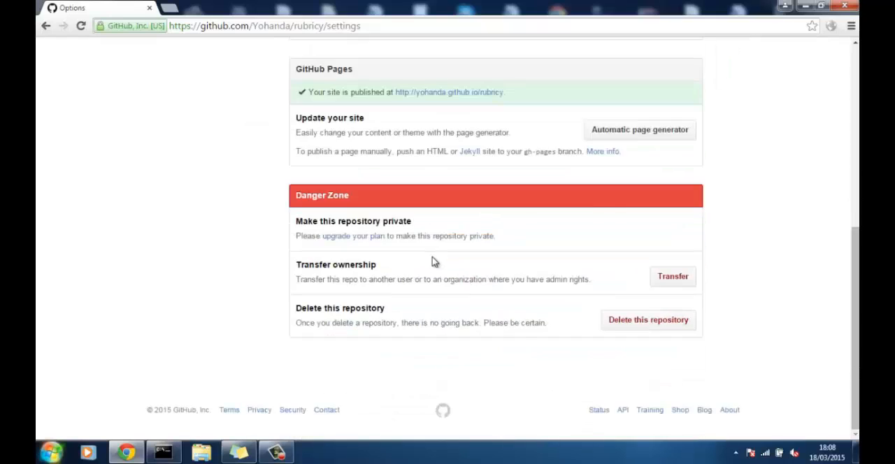
pyautogui.scroll(1, 457, 178)
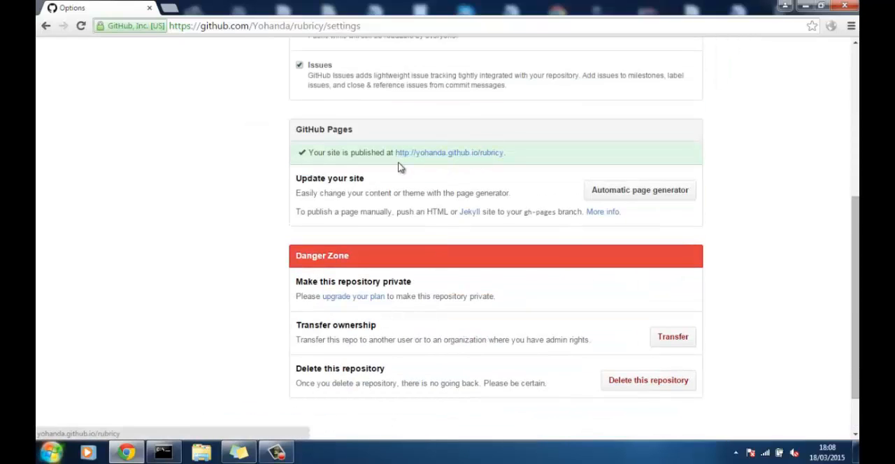
pyautogui.click(462, 160)
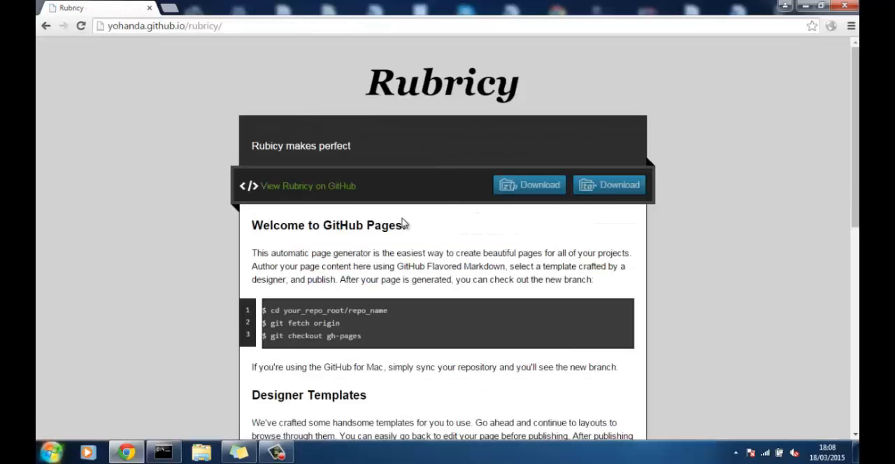
# - Read through the published Rubricy site from its header down to its footer and return to its beginning
pyautogui.scroll(-6, 402, 223)
pyautogui.scroll(6, 402, 222)
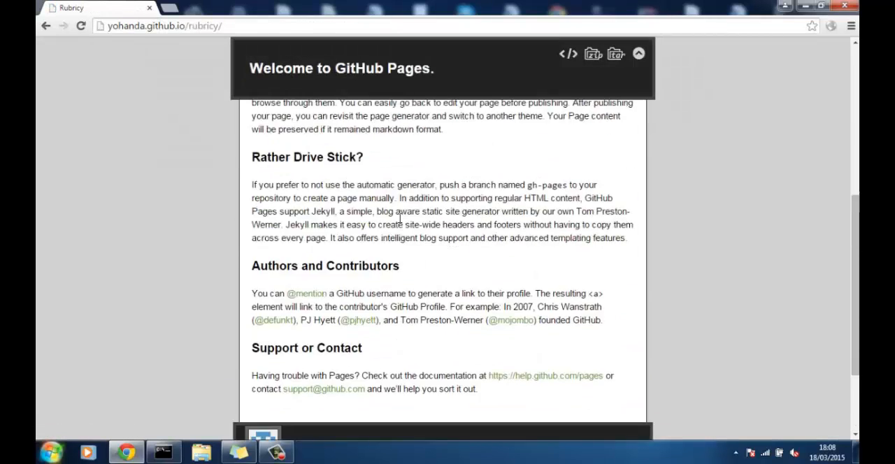
pyautogui.scroll(-8, 402, 222)
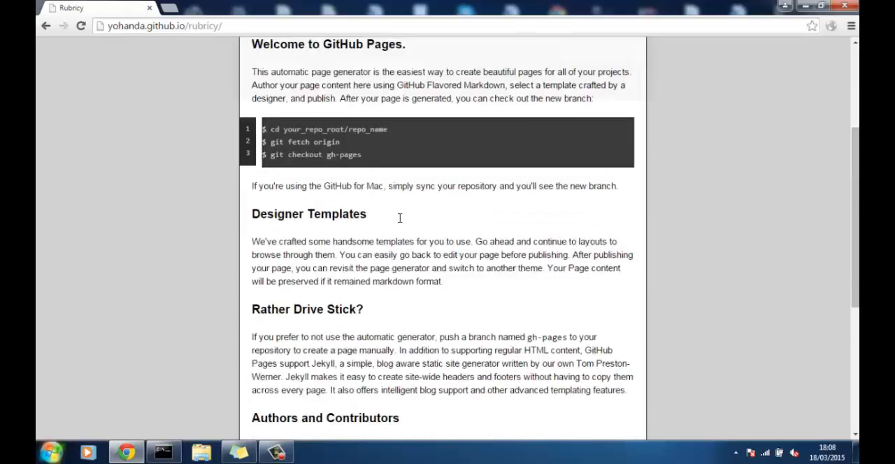
pyautogui.scroll(1, 403, 222)
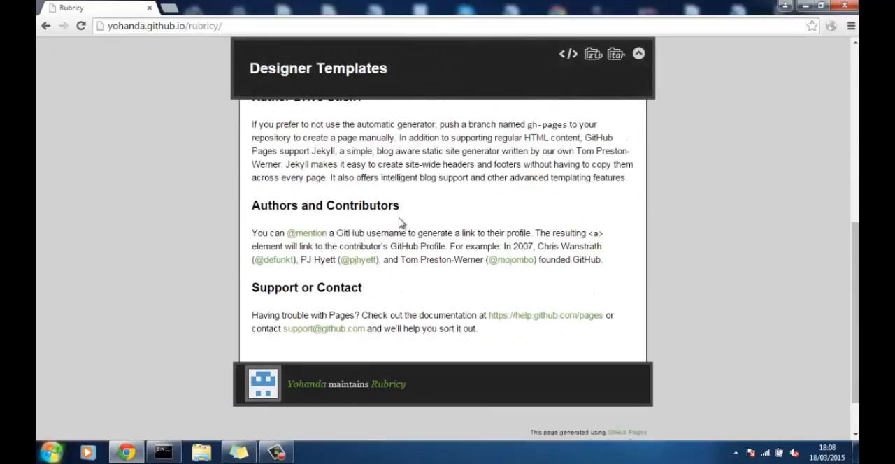
pyautogui.scroll(2, 402, 223)
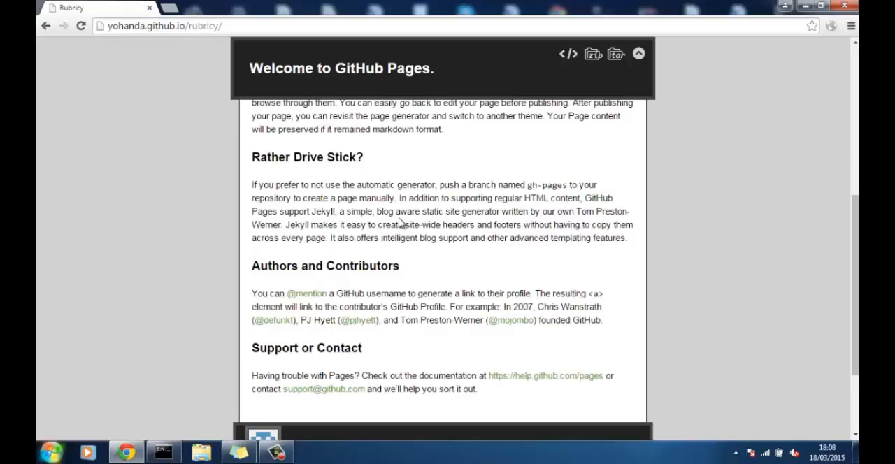
pyautogui.scroll(6, 402, 222)
pyautogui.scroll(1, 400, 222)
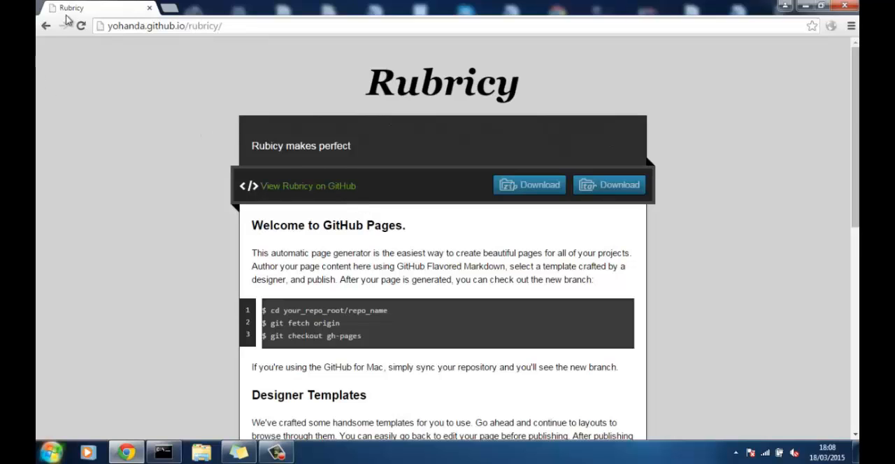
# - Go back from the published site through the page generator history to the rubricy repository's main page
pyautogui.click(39, 33)
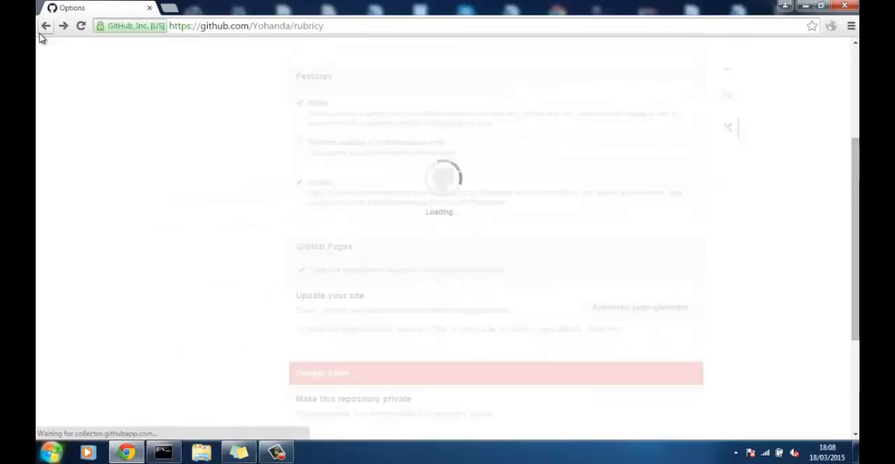
pyautogui.click(42, 33)
pyautogui.click(42, 34)
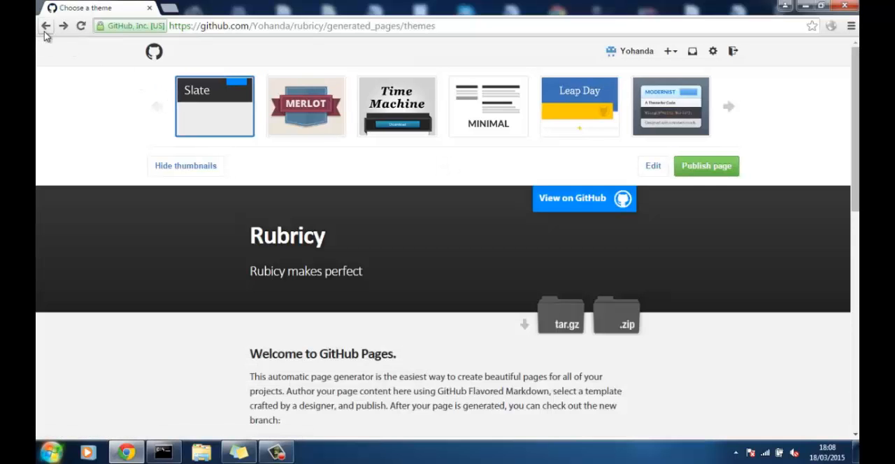
pyautogui.click(44, 33)
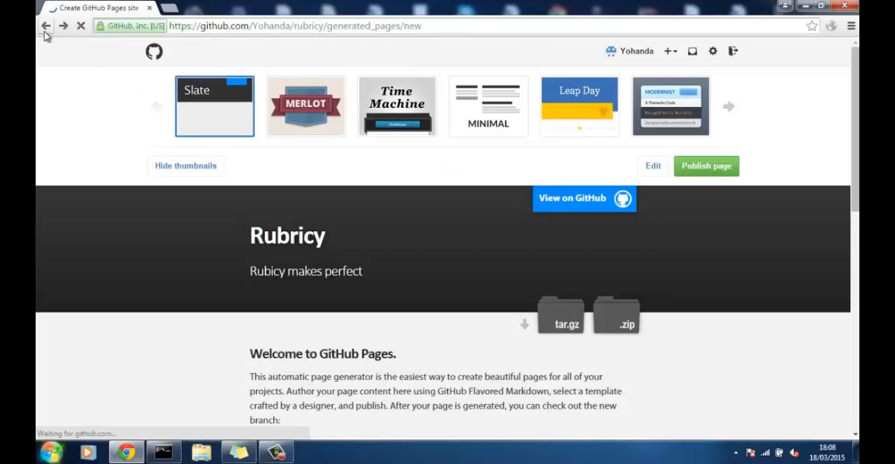
pyautogui.click(44, 33)
pyautogui.click(44, 33)
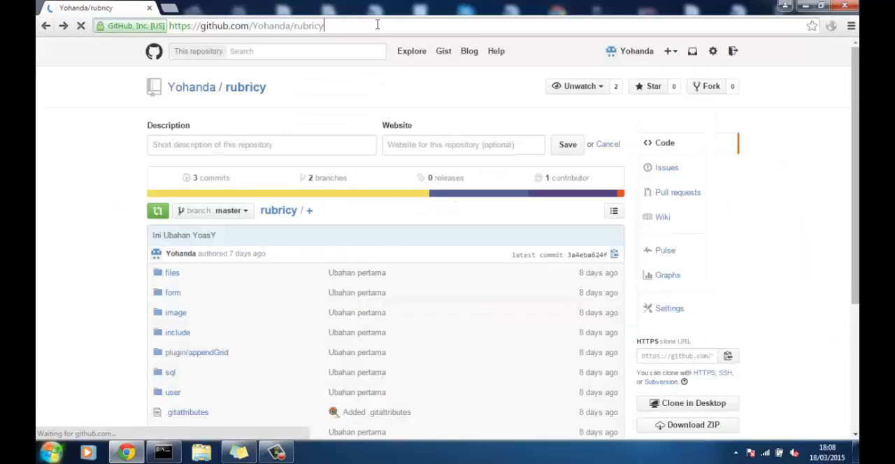
# - Open the form for creating a new repository from the account's own repository list
pyautogui.click(638, 52)
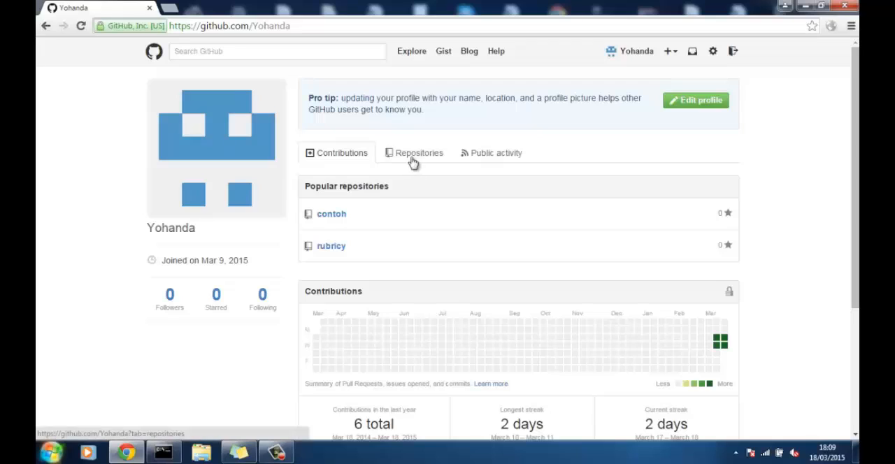
pyautogui.click(411, 159)
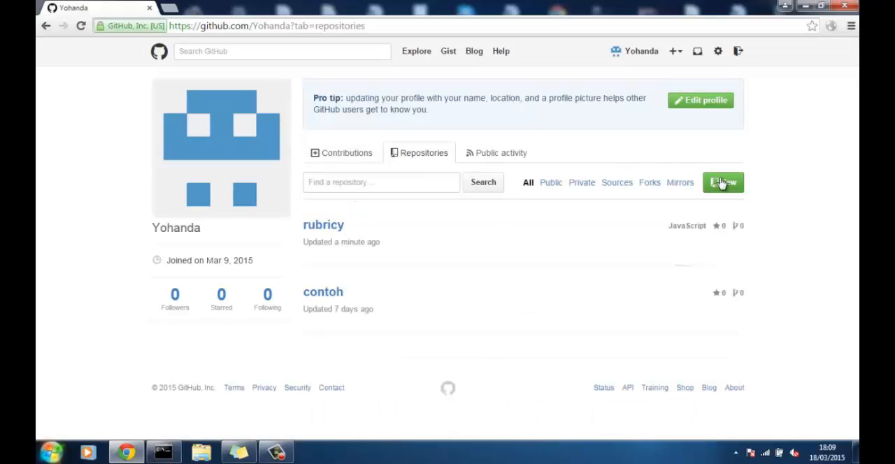
pyautogui.click(723, 183)
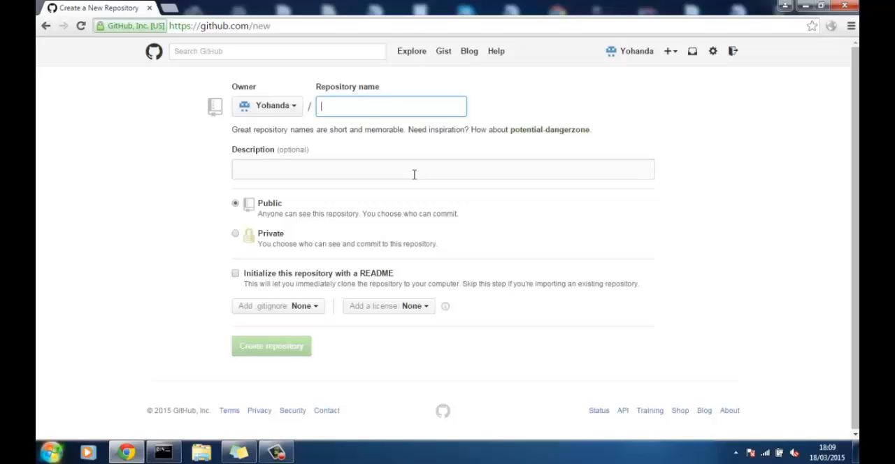
# - Name the new repository with the account's username in lowercase followed by .github.io
pyautogui.write('yohanda.')
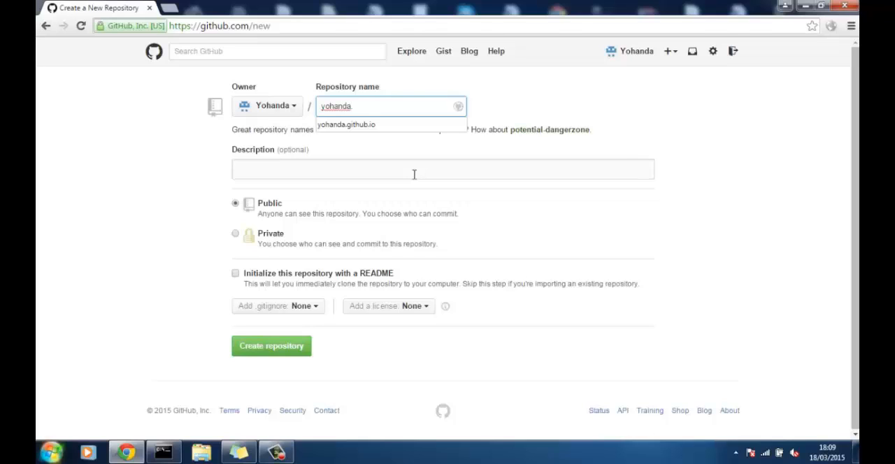
pyautogui.write('gith')
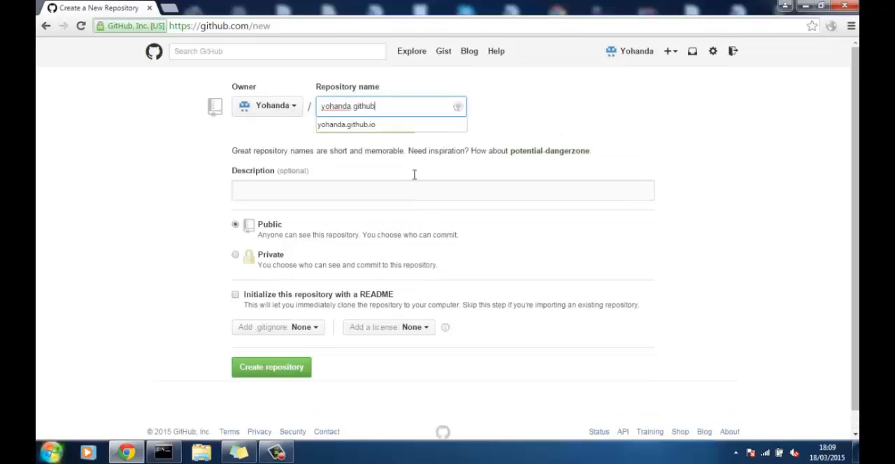
pyautogui.write('ub')
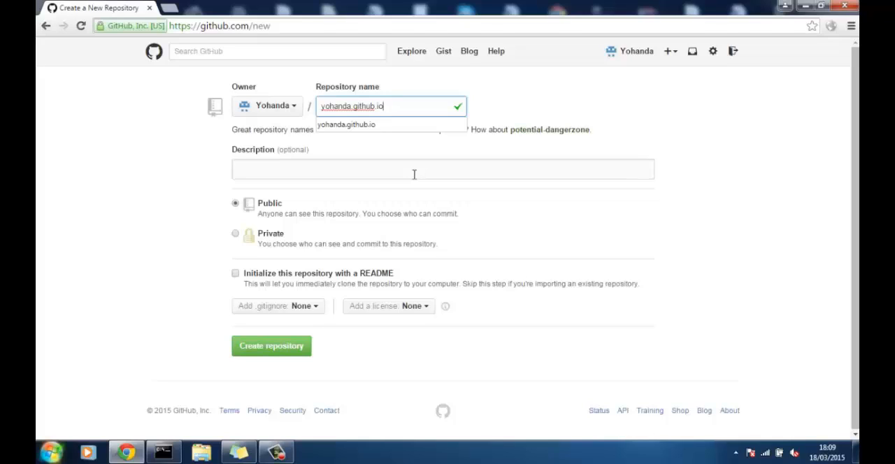
# - Enter "asd" as the description and create the public repository initialized with a README
pyautogui.click(414, 175)
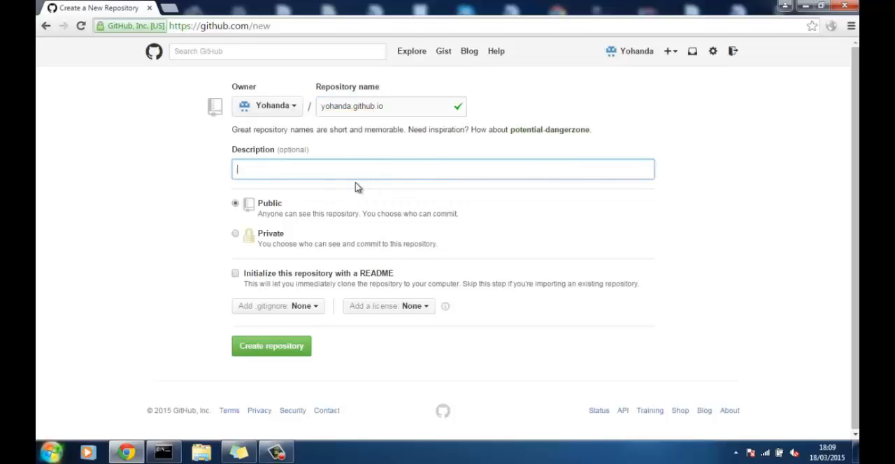
pyautogui.write('asd')
pyautogui.moveTo(310, 252); pyautogui.dragTo(389, 242)
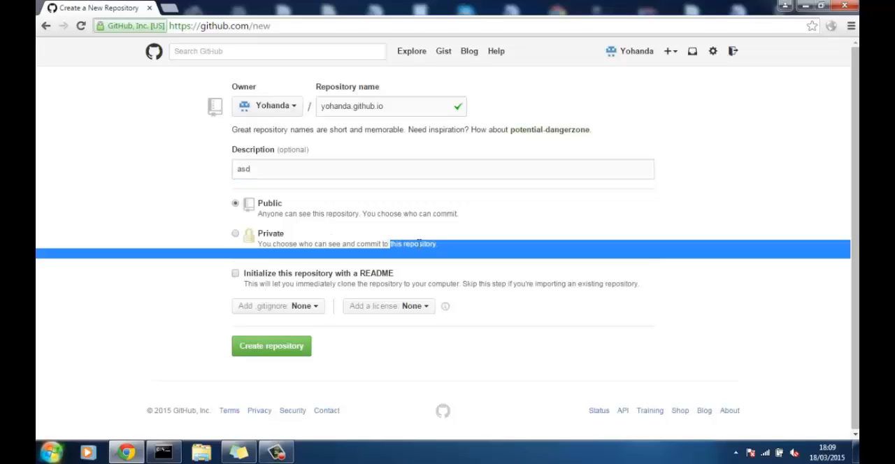
pyautogui.click(433, 244)
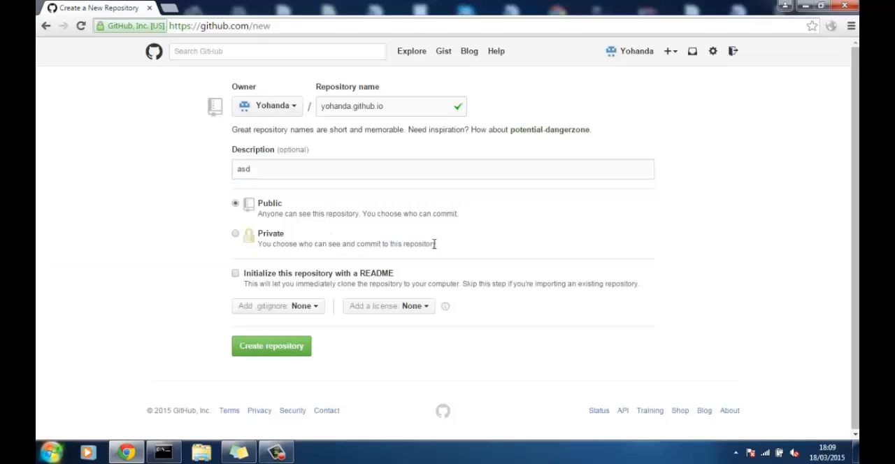
pyautogui.click(236, 275)
pyautogui.click(286, 355)
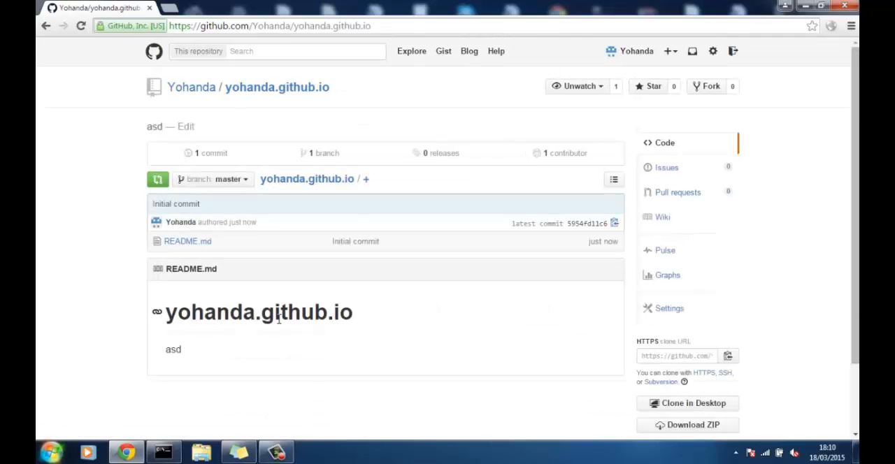
# - Open the new repository's settings and check the publishing status and update options in the GitHub Pages section
pyautogui.scroll(-2, 283, 336)
pyautogui.scroll(2, 278, 324)
pyautogui.click(662, 314)
pyautogui.scroll(-4, 578, 300)
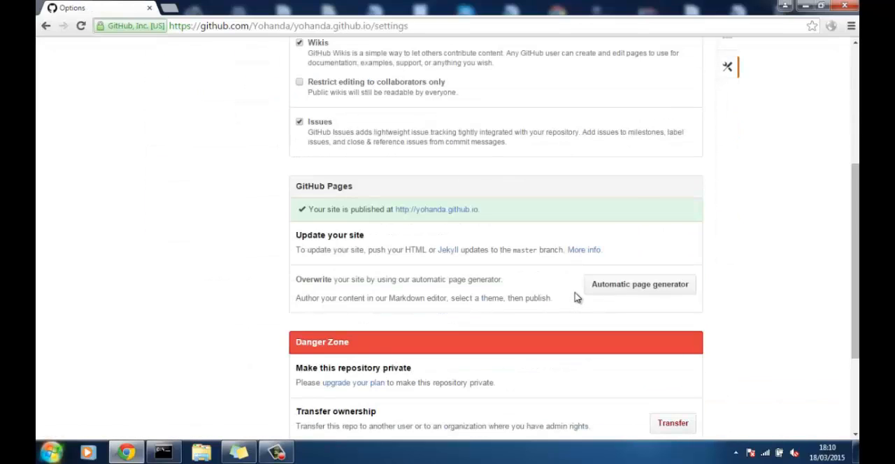
pyautogui.scroll(-1, 577, 300)
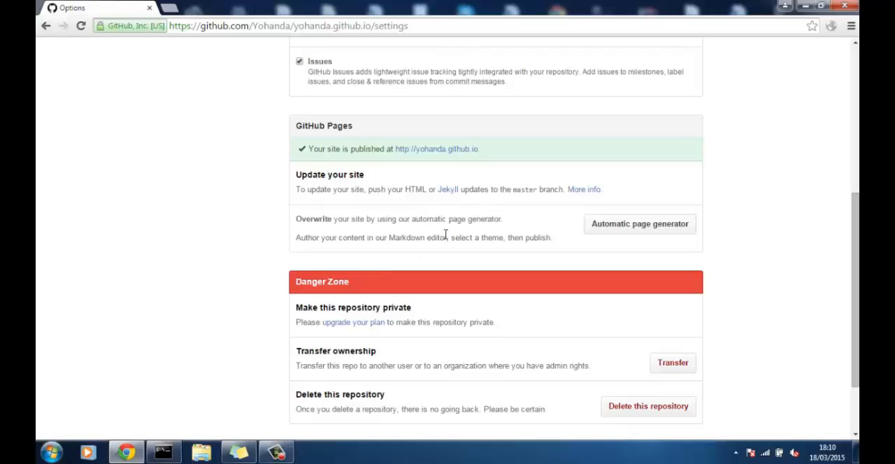
# - Open the Jekyll link from the GitHub Pages section in a new tab and switch to it
pyautogui.rightClick(452, 198)
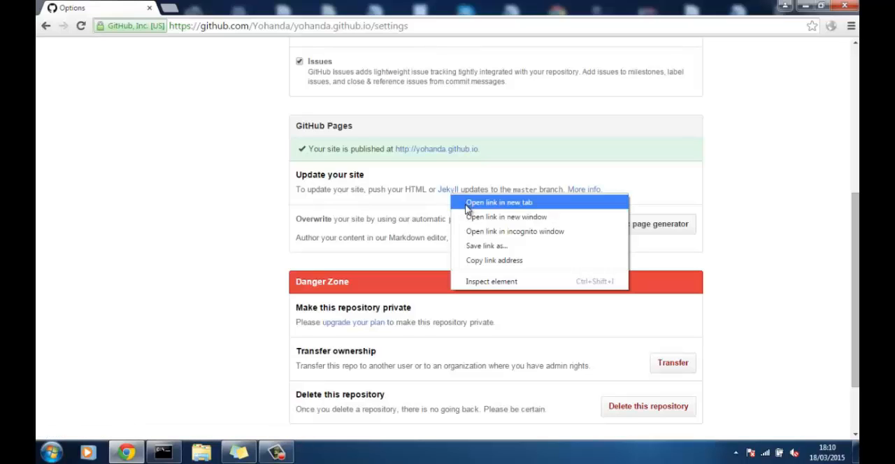
pyautogui.click(499, 203)
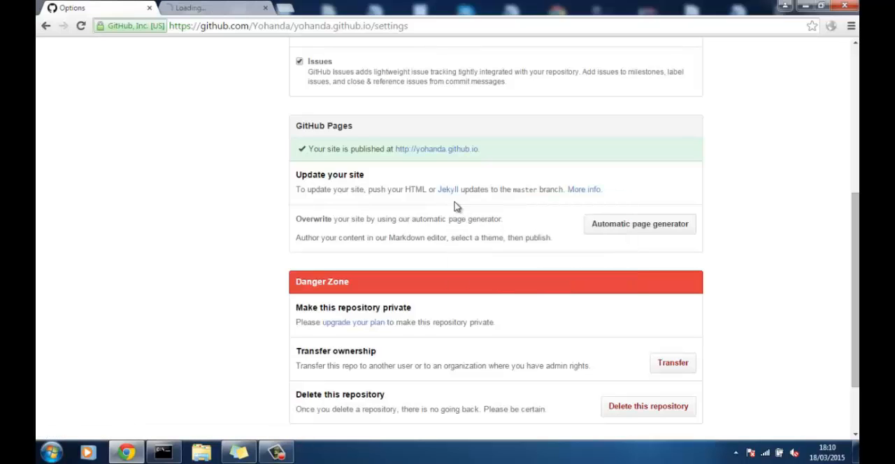
pyautogui.click(246, 10)
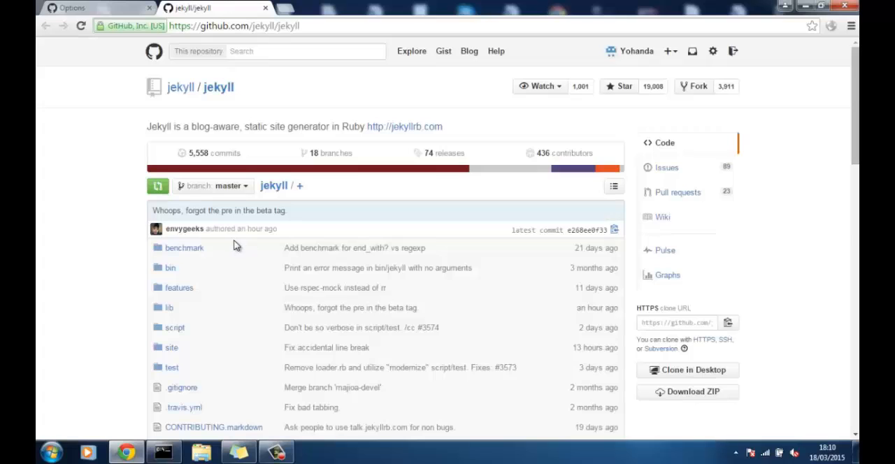
# - Examine the Jekyll repository's file list and its README, including the introduction, Philosophy and Getting Started sections
pyautogui.scroll(-7, 235, 245)
pyautogui.scroll(7, 235, 245)
pyautogui.scroll(-5, 231, 238)
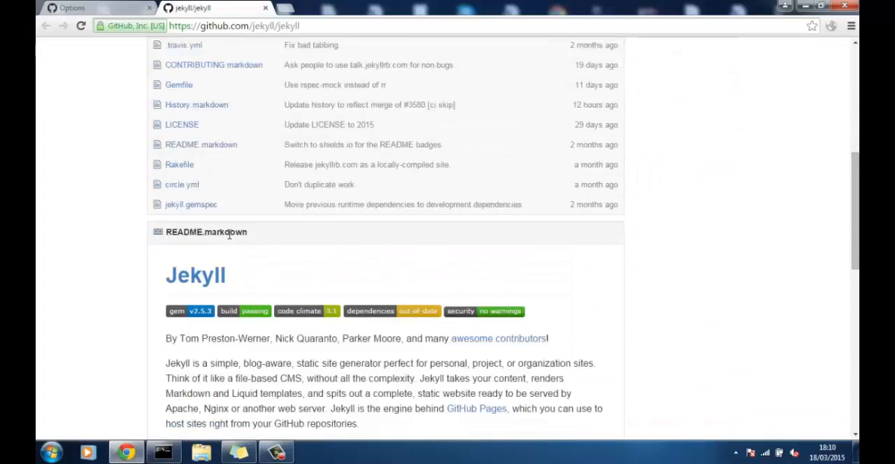
pyautogui.scroll(-3, 229, 235)
pyautogui.scroll(2, 227, 236)
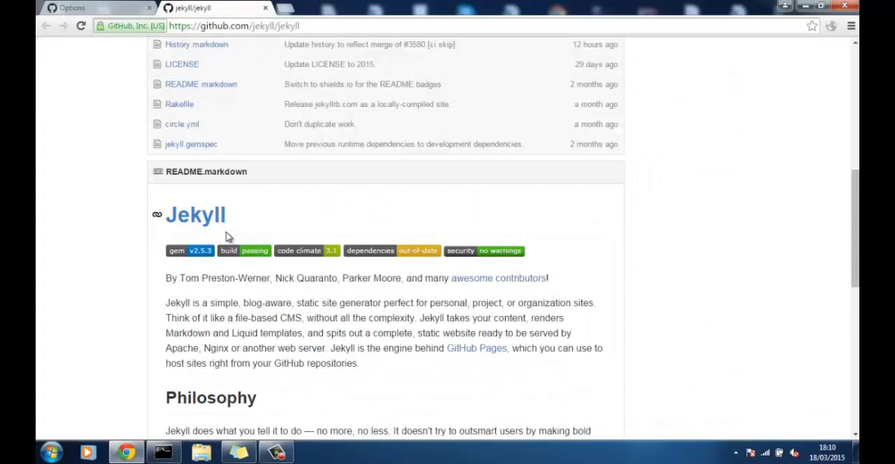
pyautogui.scroll(10, 180, 228)
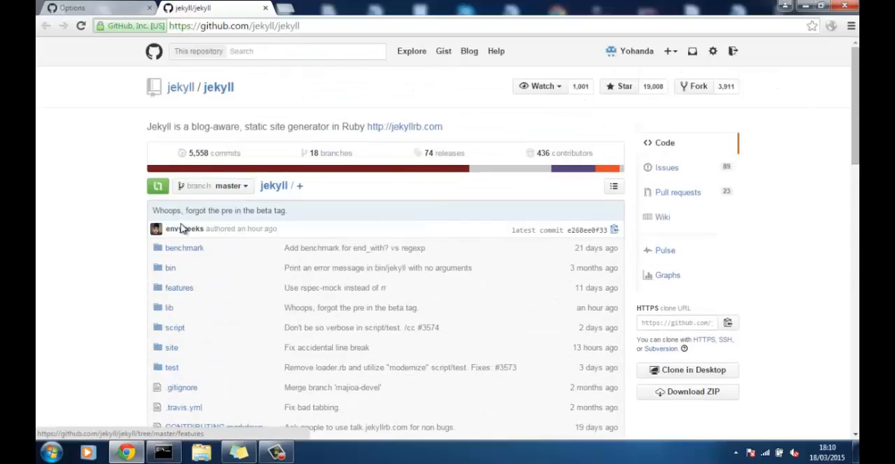
pyautogui.scroll(-10, 181, 228)
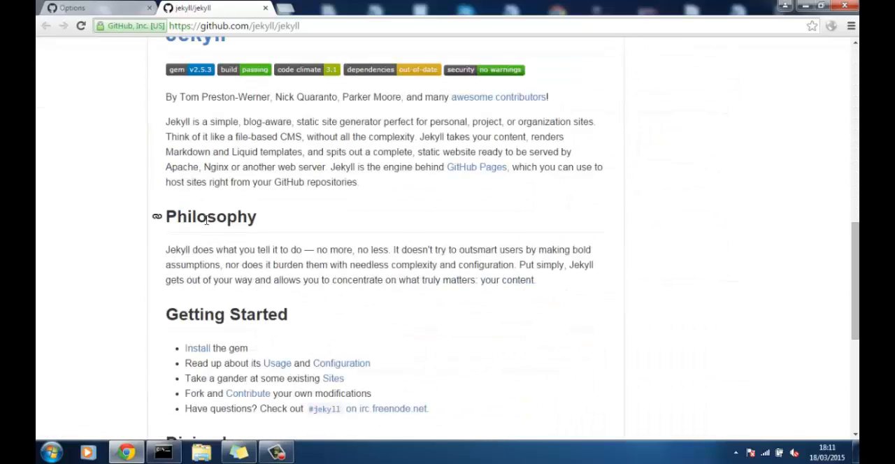
pyautogui.scroll(4, 182, 221)
pyautogui.scroll(-2, 310, 350)
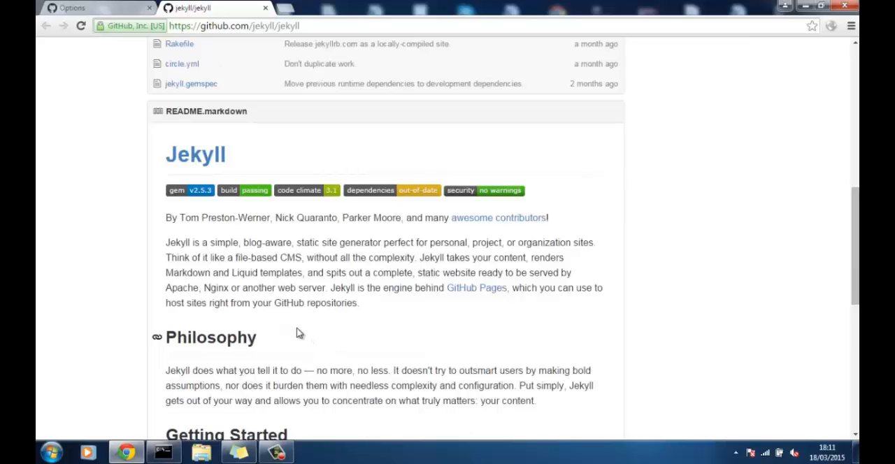
pyautogui.scroll(7, 293, 323)
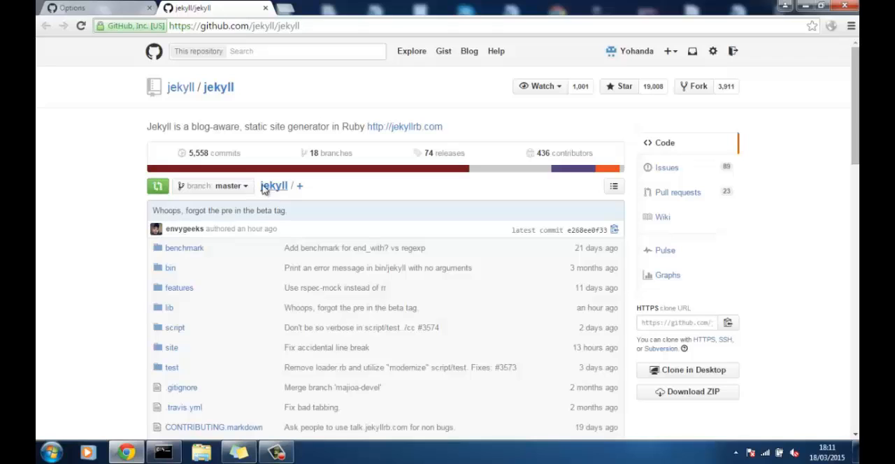
# - Close the Jekyll repository page and dismiss the Windows color scheme prompt to return to the repository settings
pyautogui.click(265, 7)
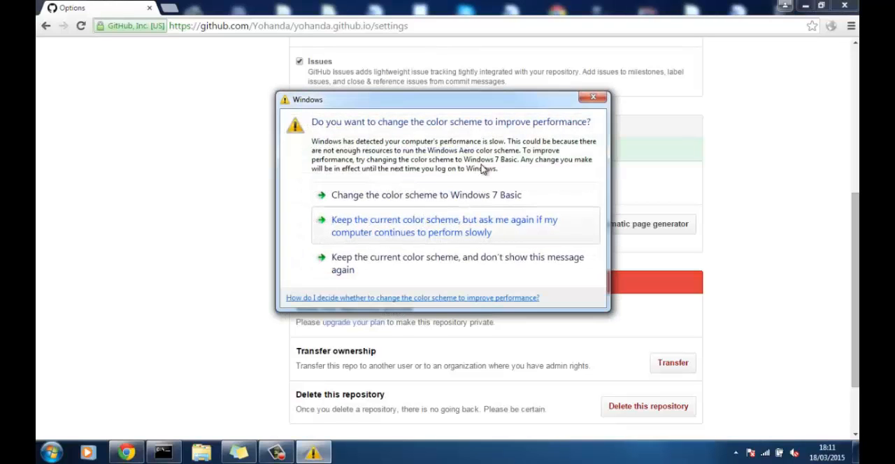
pyautogui.click(591, 101)
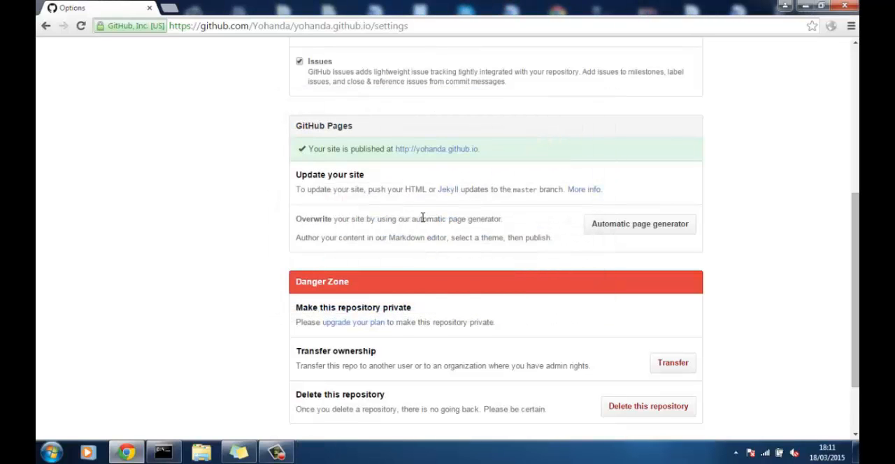